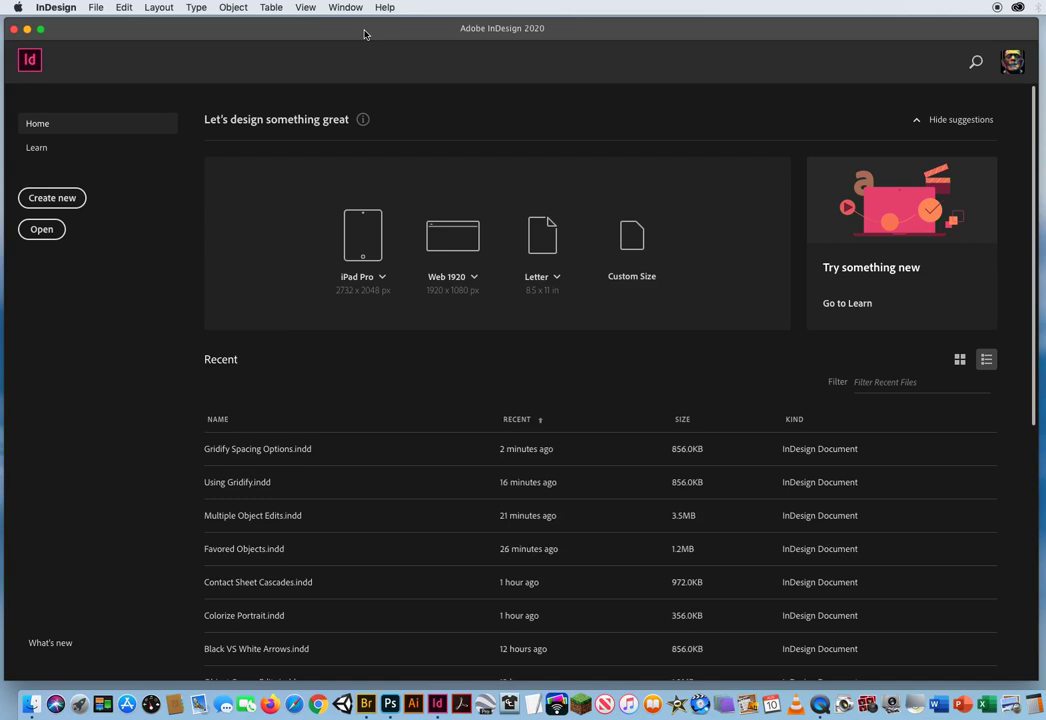
Open Anchoring Objects.indd from the 22 Anchored Objects folder via File > Open
{"action": "left_click", "coordinate": [95, 7]}
{"action": "left_click", "coordinate": [431, 248]}
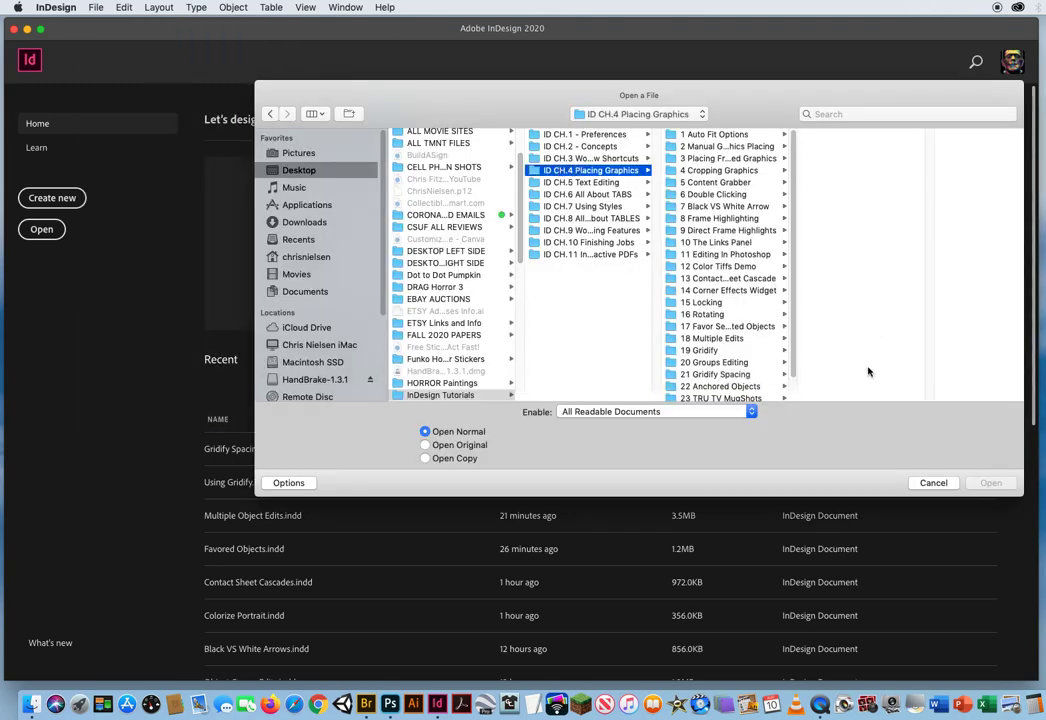
{"action": "left_click", "coordinate": [700, 387]}
{"action": "left_click", "coordinate": [836, 136]}
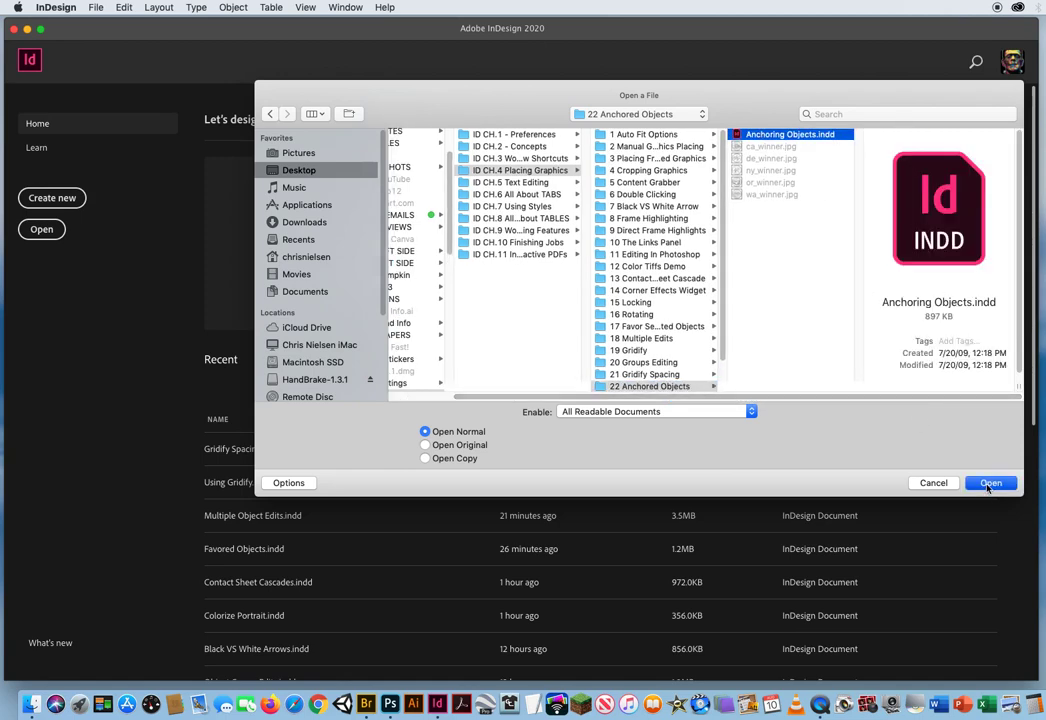
{"action": "key", "text": "Return"}
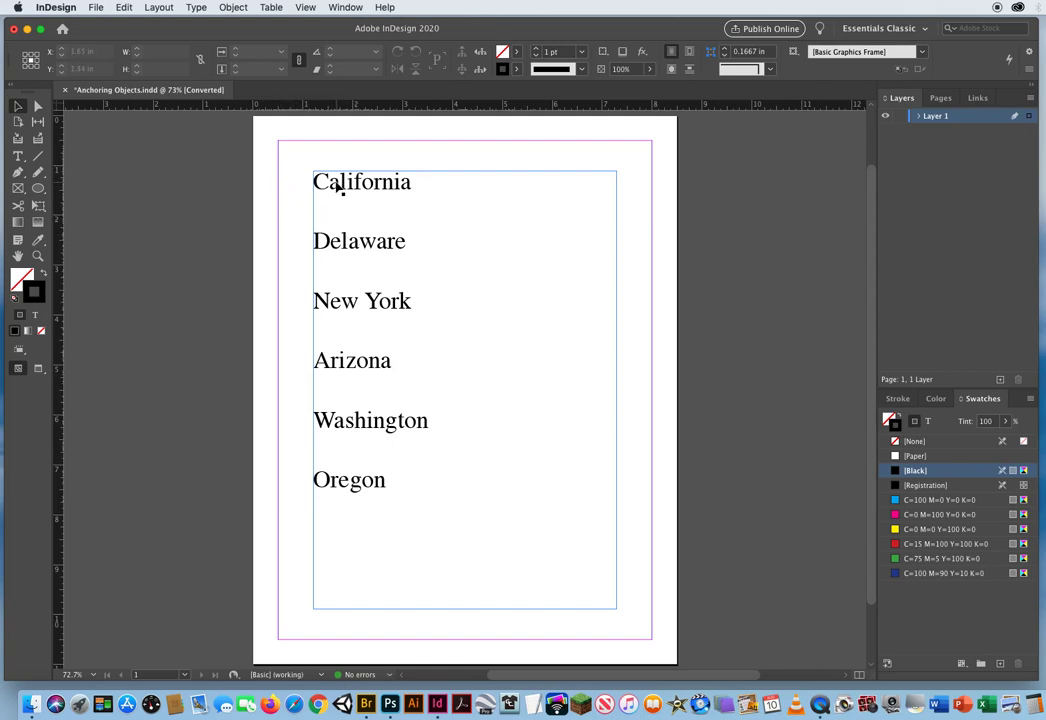
Move the states frame right, then place ca_winner.jpg to the left of California
{"action": "left_click_drag", "start_coordinate": [339, 190], "coordinate": [447, 192]}
{"action": "left_click", "coordinate": [374, 390]}
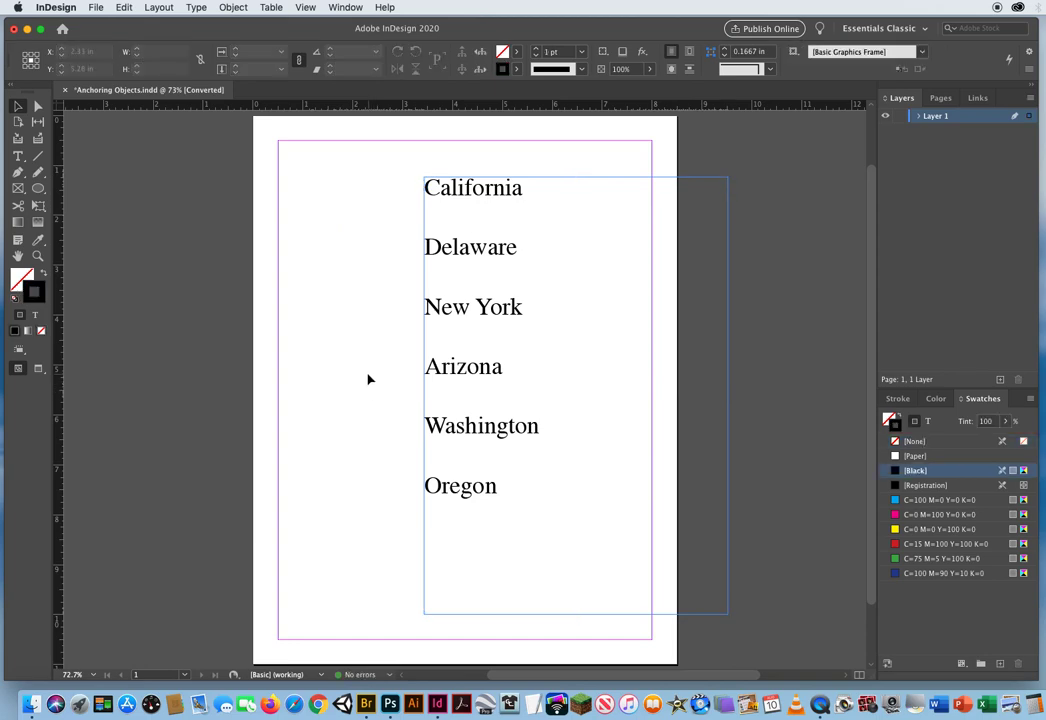
{"action": "key", "text": "super+d"}
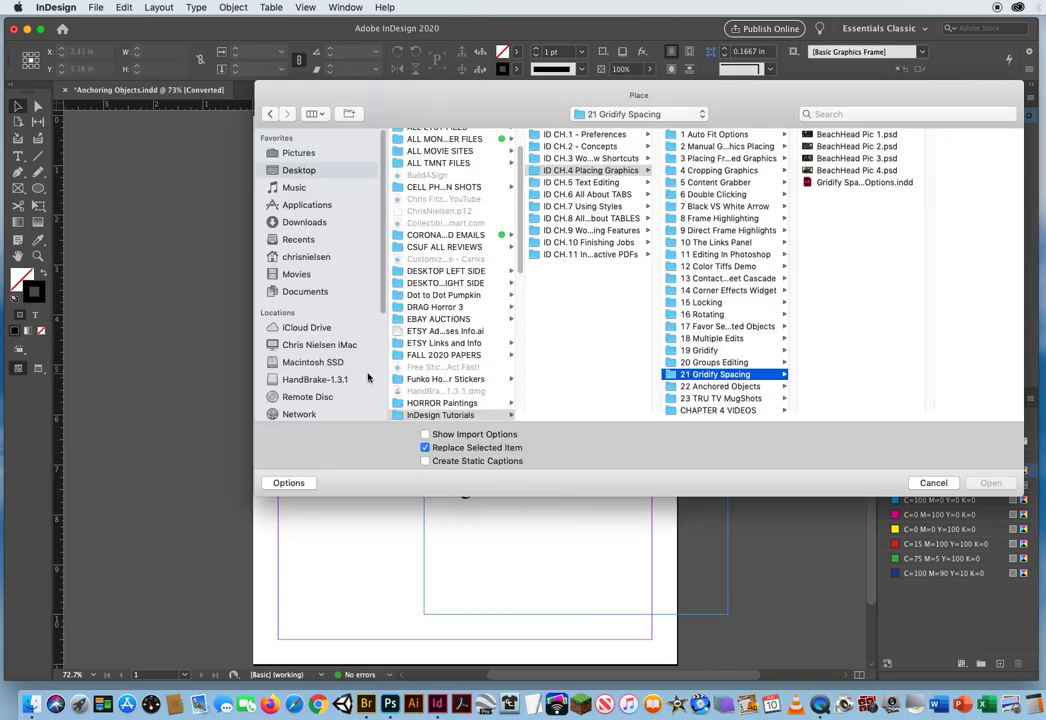
{"action": "left_click", "coordinate": [730, 386]}
{"action": "left_click", "coordinate": [829, 147]}
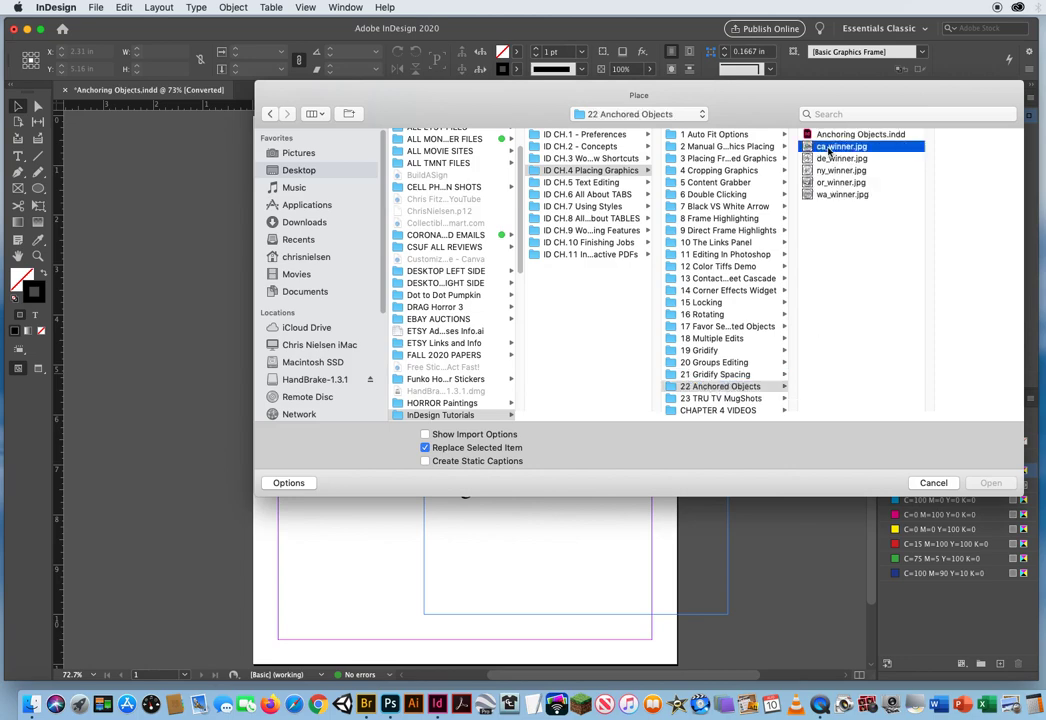
{"action": "left_click", "coordinate": [985, 483]}
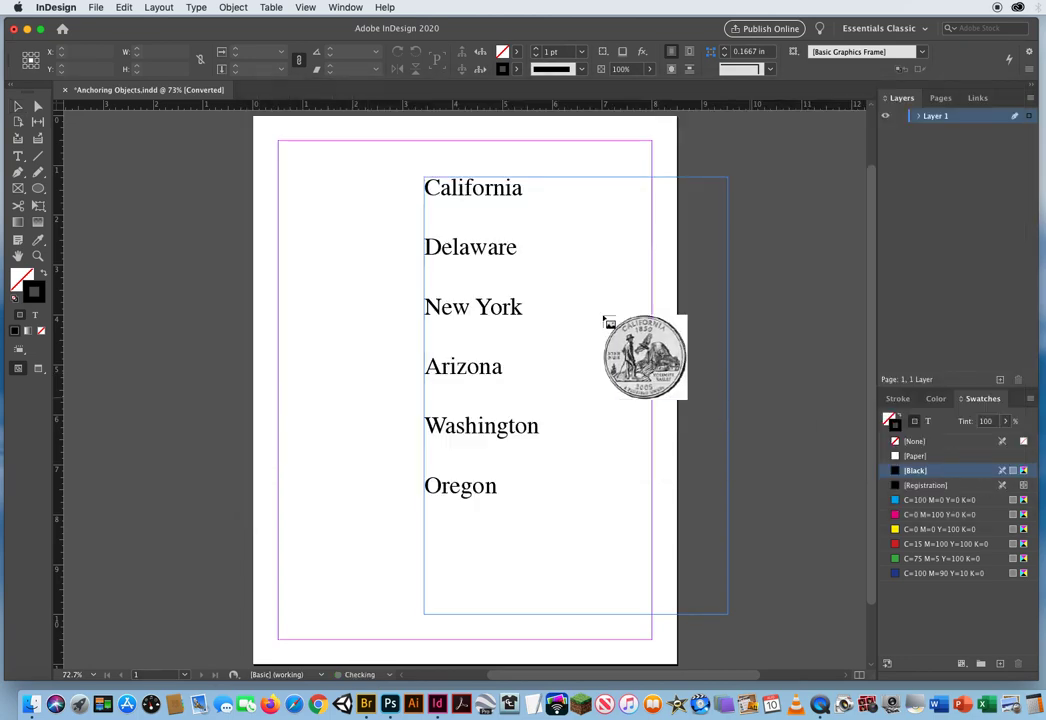
{"action": "left_click", "coordinate": [333, 171]}
{"action": "left_click_drag", "start_coordinate": [331, 171], "coordinate": [370, 208]}
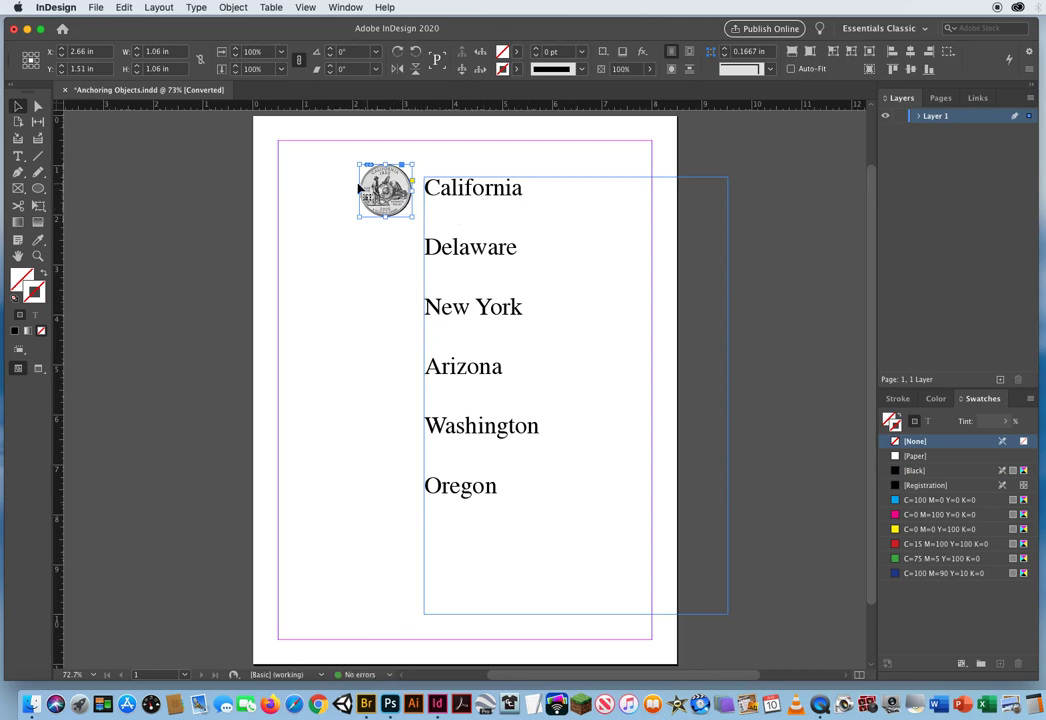
Switch to Preview mode and scale the California coin down to 80% (0.848 in)
{"action": "left_click", "coordinate": [338, 327]}
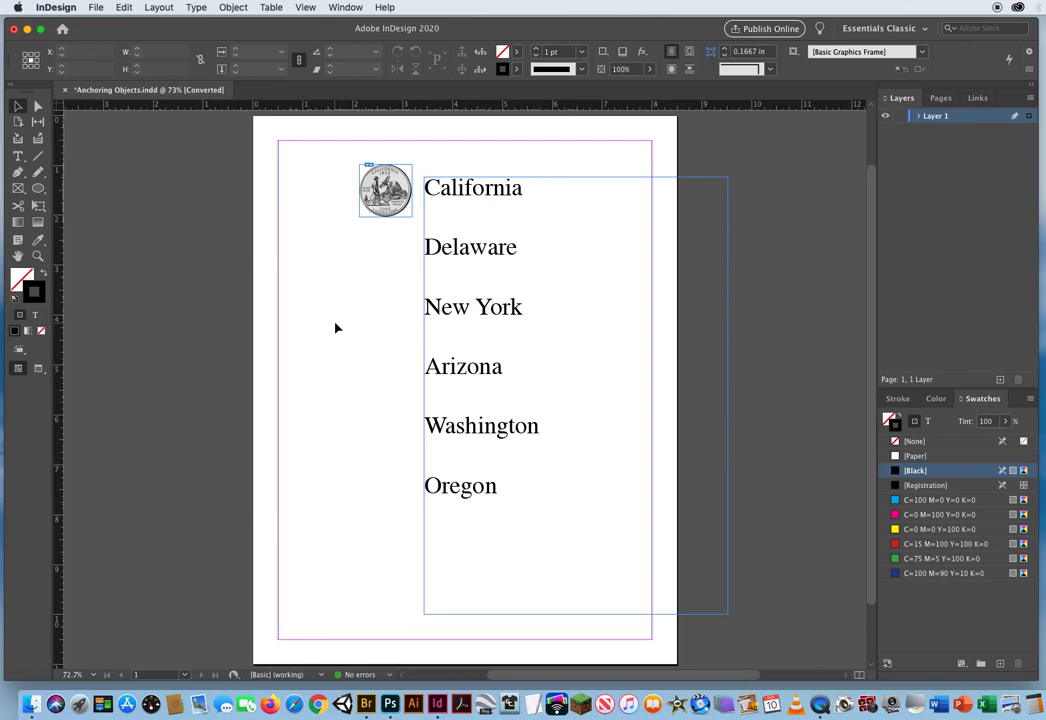
{"action": "key", "text": "w"}
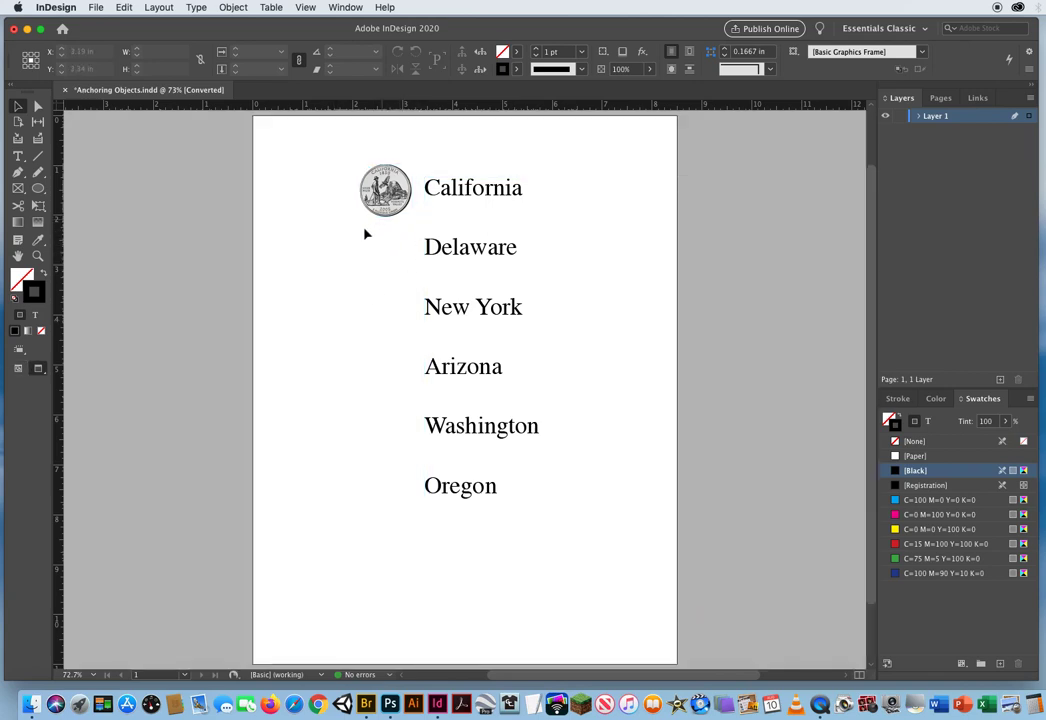
{"action": "left_click", "coordinate": [390, 215]}
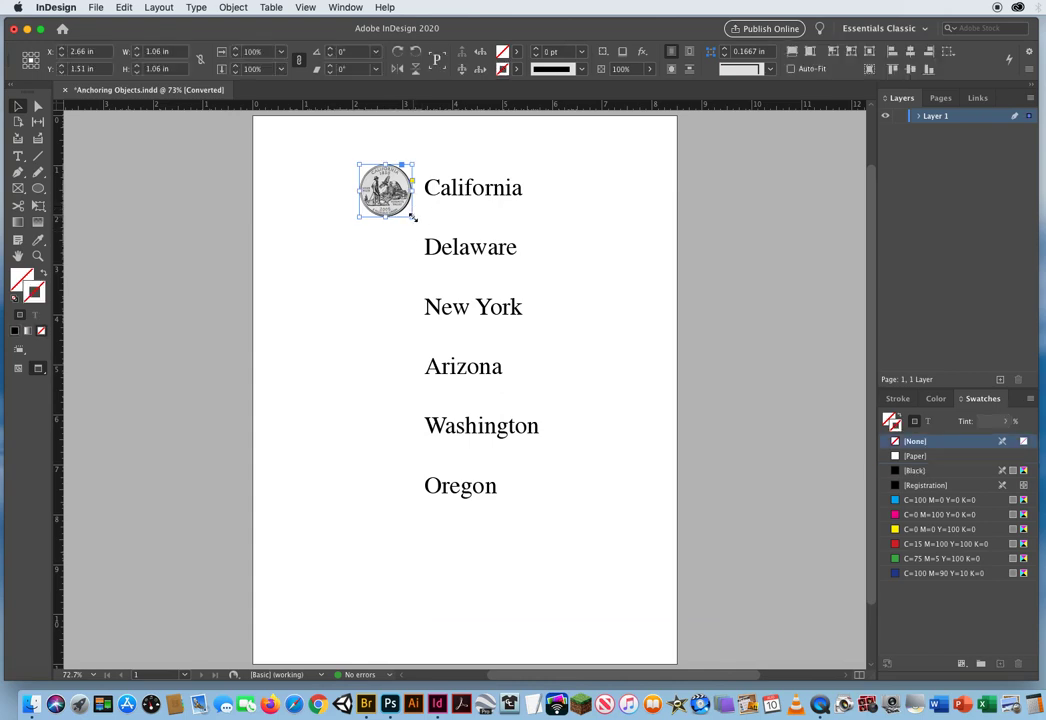
{"action": "left_click_drag", "start_coordinate": [412, 217], "coordinate": [393, 203]}
Alt-drag a copy of the California coin down beside Delaware
{"action": "left_click", "coordinate": [241, 393]}
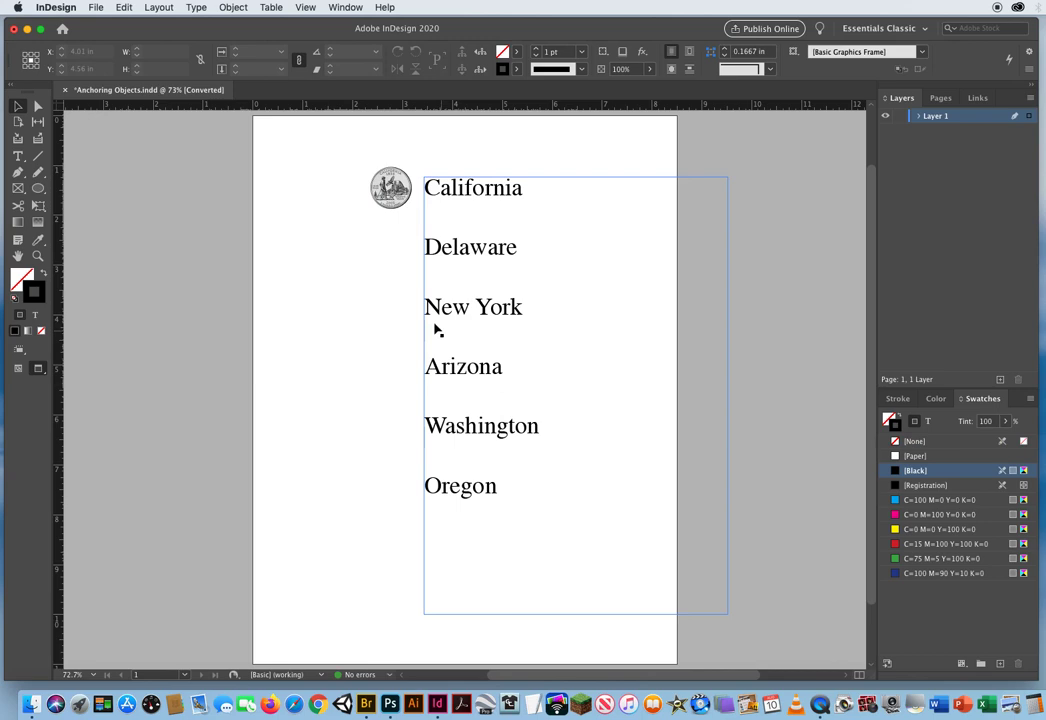
{"action": "left_click", "coordinate": [391, 206]}
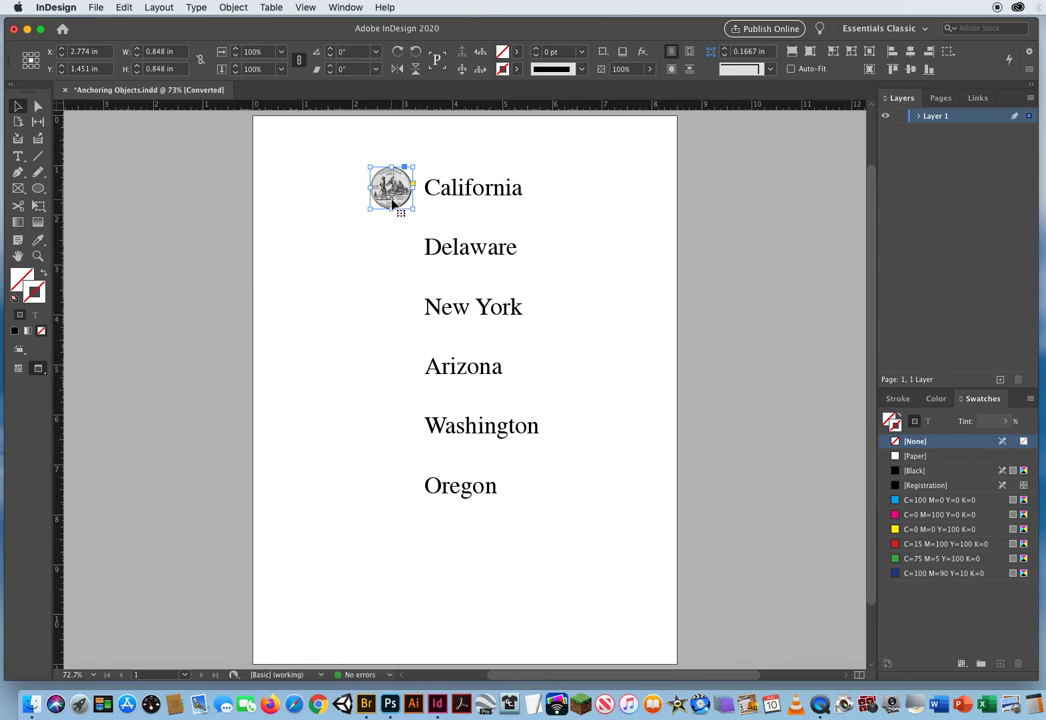
{"action": "left_click_drag", "start_coordinate": [391, 202], "coordinate": [389, 266]}
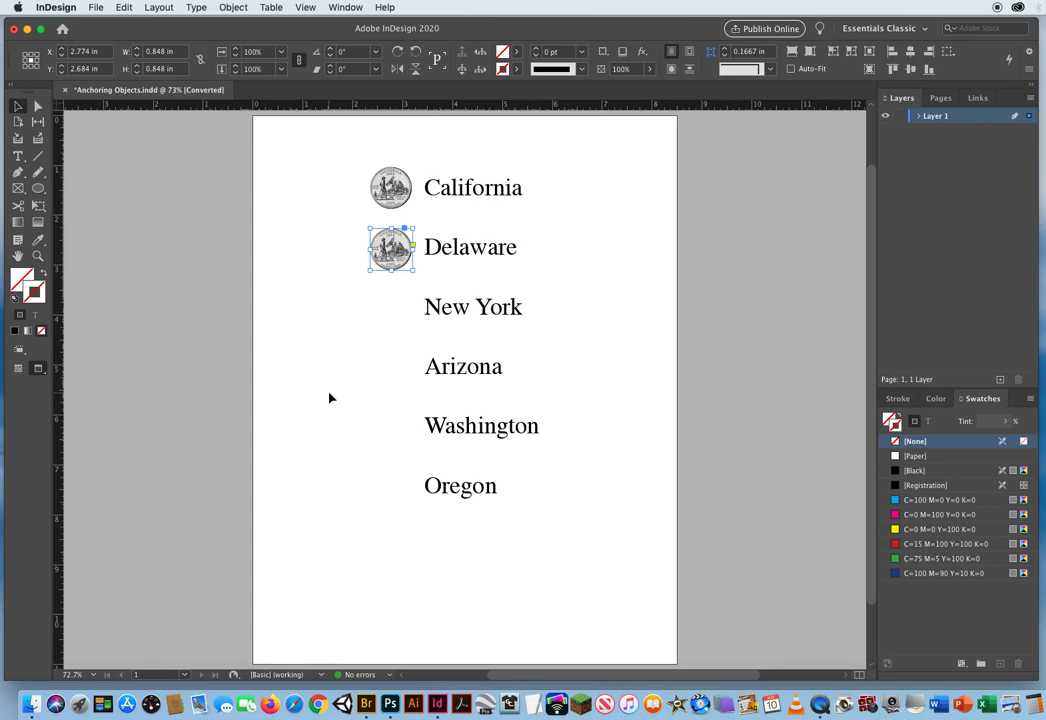
Replace the copied coin with the Delaware quarter, de_winner.jpg
{"action": "key", "text": "super+d"}
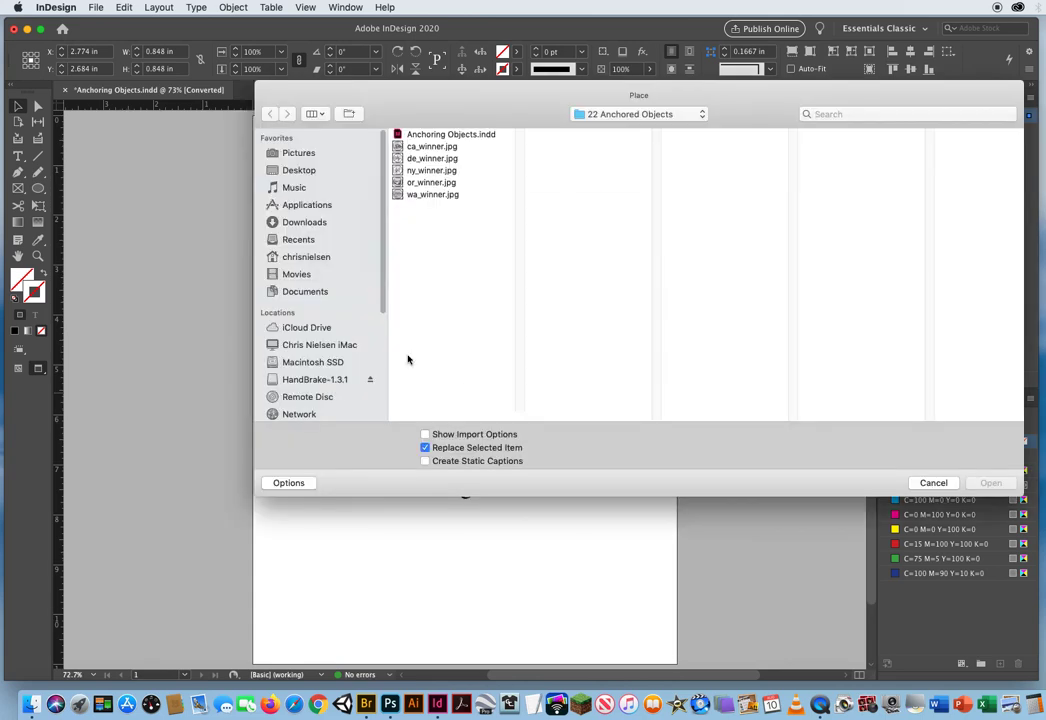
{"action": "left_click", "coordinate": [444, 158]}
{"action": "left_click", "coordinate": [990, 483]}
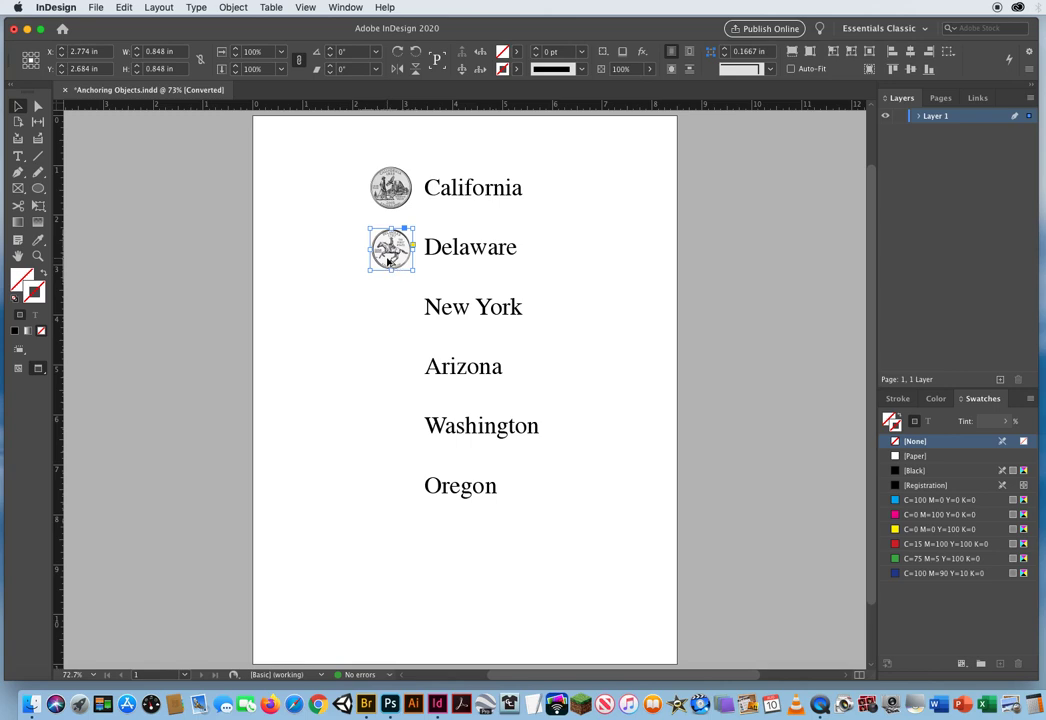
Copy a coin beside New York, swap in ny_winner.jpg, and copy another beside Arizona
{"action": "left_click_drag", "start_coordinate": [388, 261], "coordinate": [384, 312], "text": "alt"}
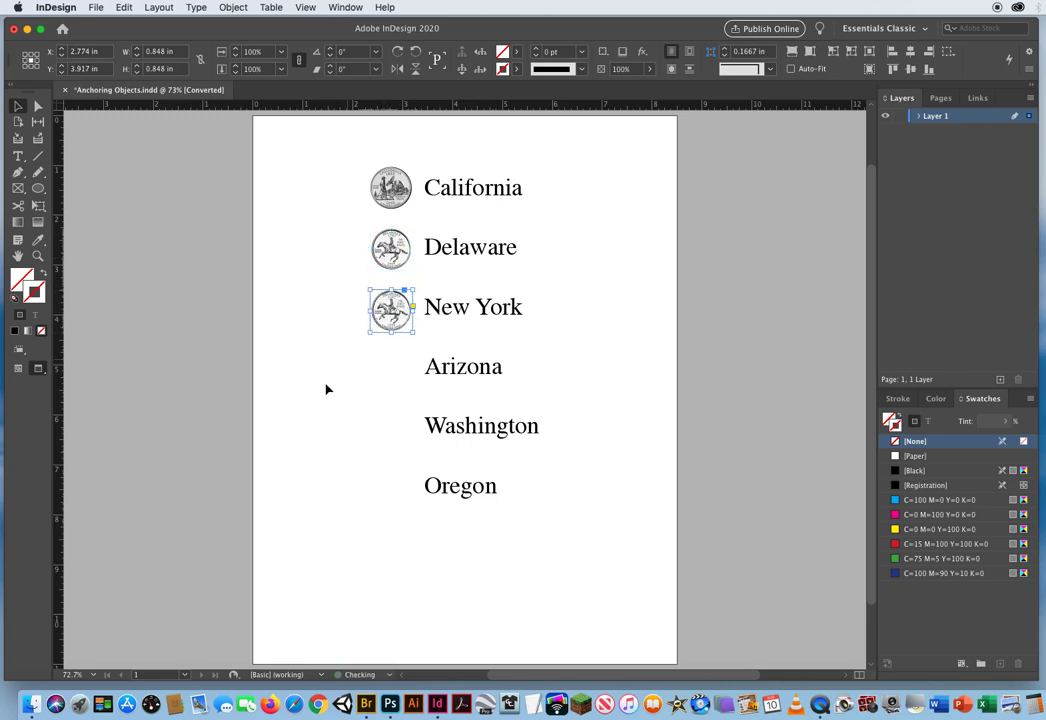
{"action": "key", "text": "super+d"}
{"action": "left_click", "coordinate": [444, 171]}
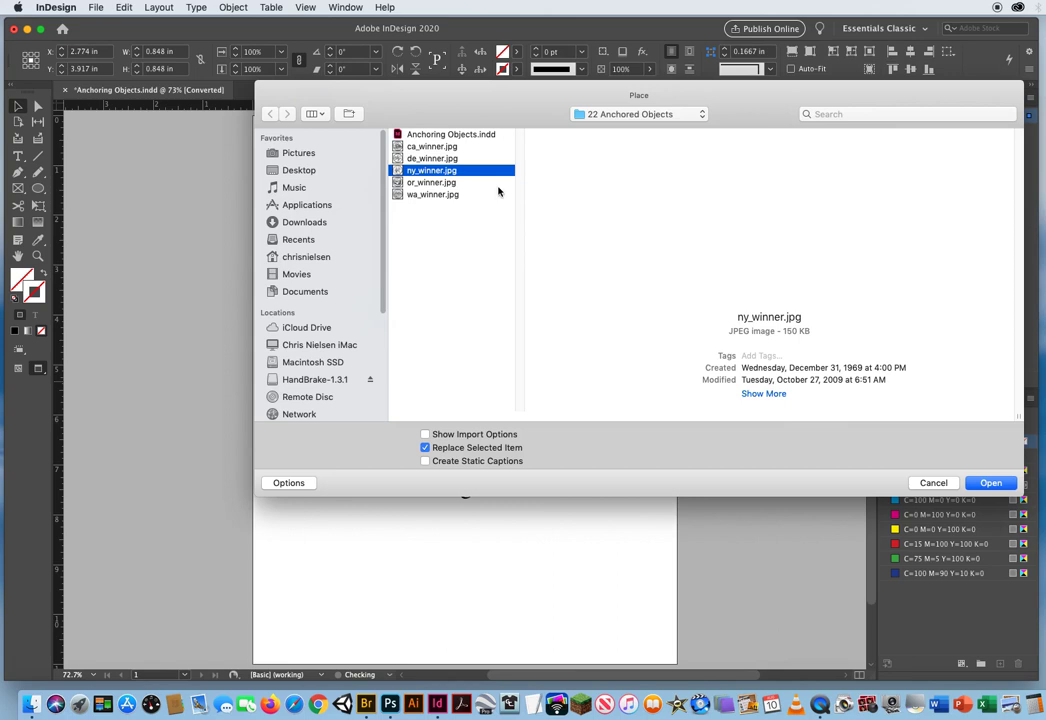
{"action": "left_click", "coordinate": [991, 483]}
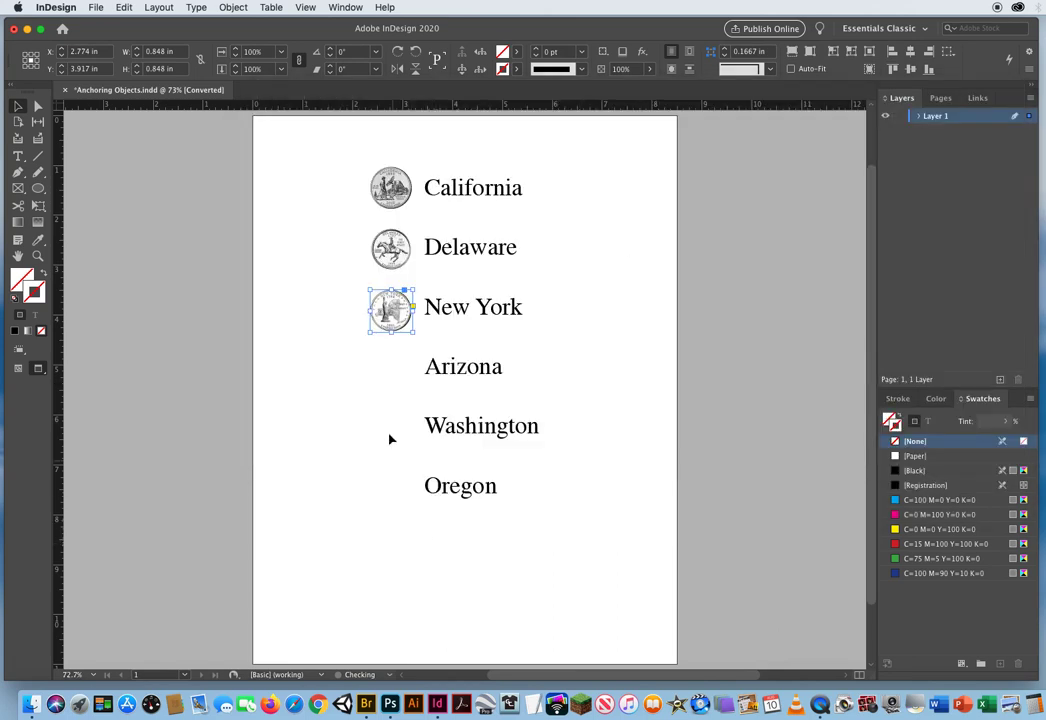
{"action": "left_click_drag", "start_coordinate": [386, 327], "coordinate": [386, 385], "text": "alt"}
{"action": "key", "text": "super+d"}
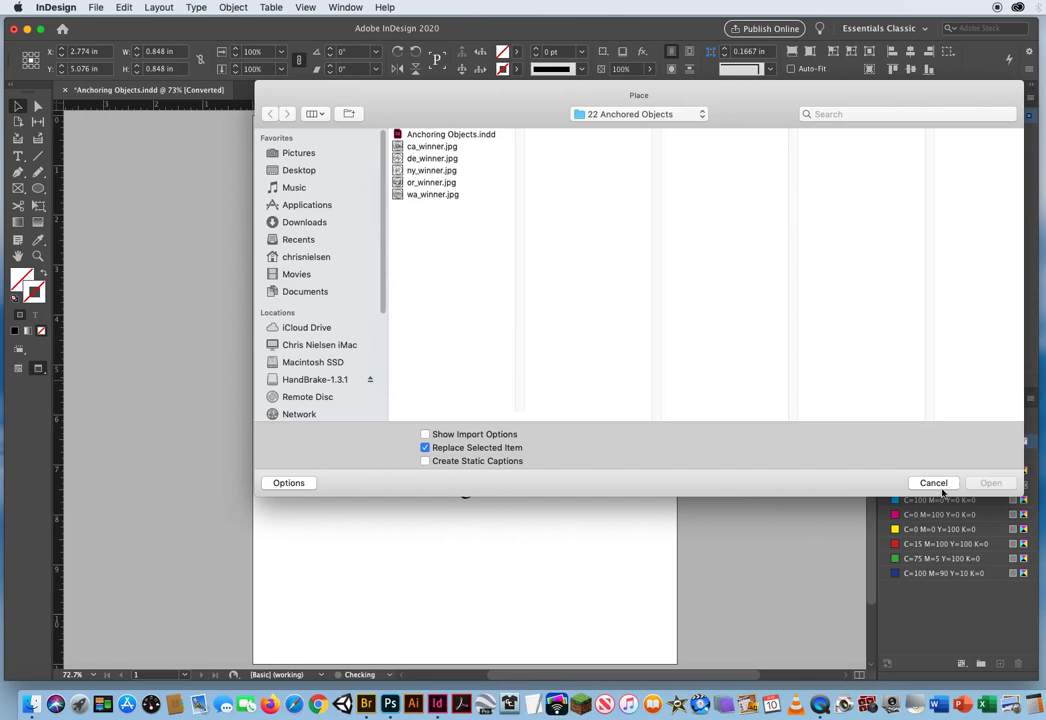
Cancel the Place dialog and delete the Arizona line from the text
{"action": "left_click", "coordinate": [928, 483]}
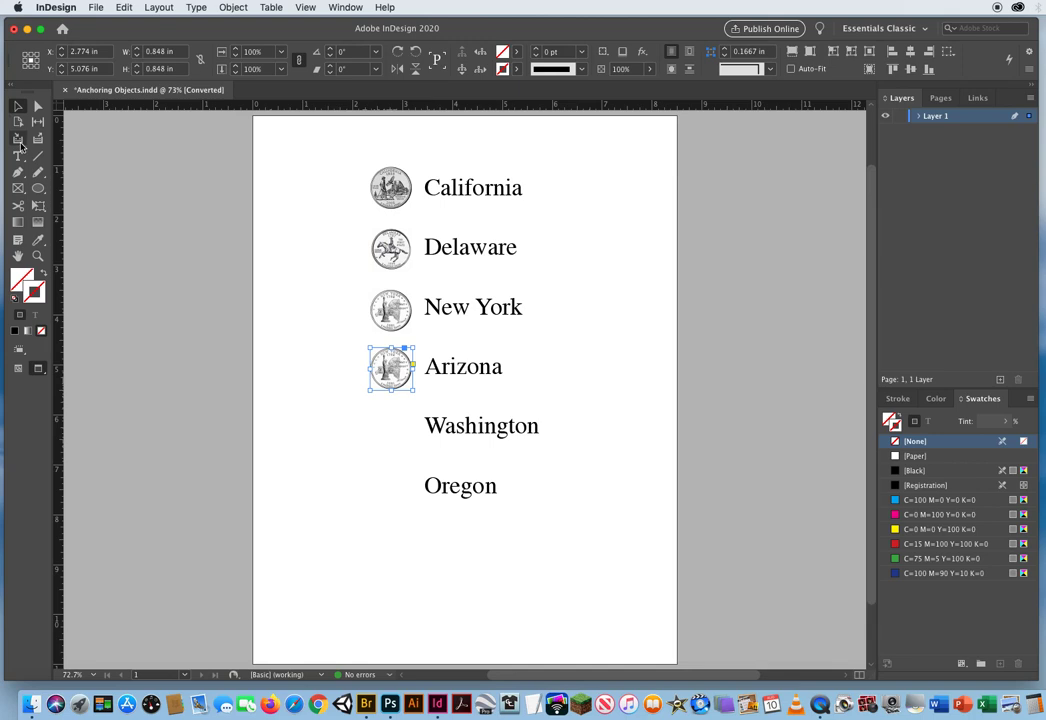
{"action": "left_click_drag", "start_coordinate": [425, 367], "coordinate": [613, 373]}
{"action": "key", "text": "BackSpace"}
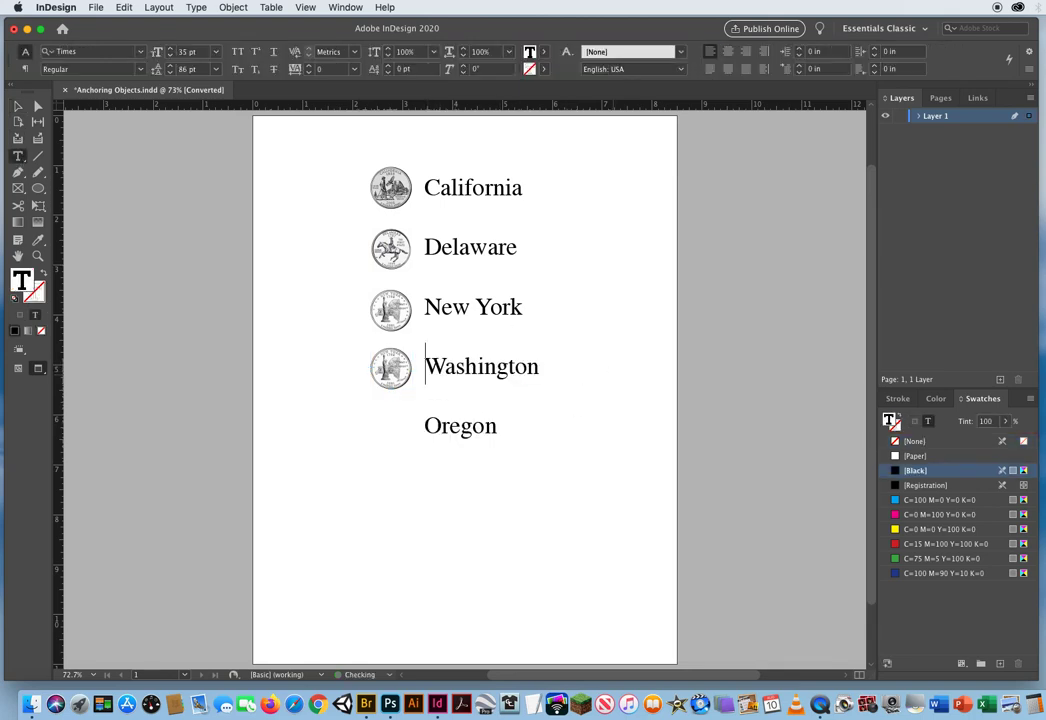
{"action": "key", "text": "Escape"}
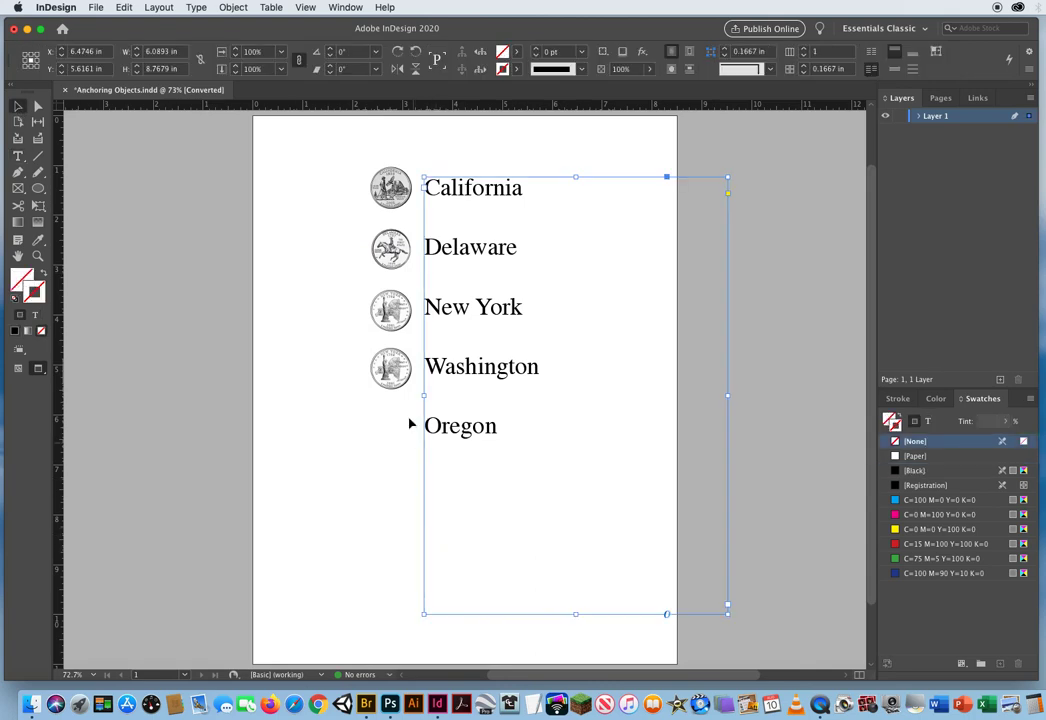
Replace the coin beside Washington with the wa_winner.jpg quarter
{"action": "left_click", "coordinate": [386, 388]}
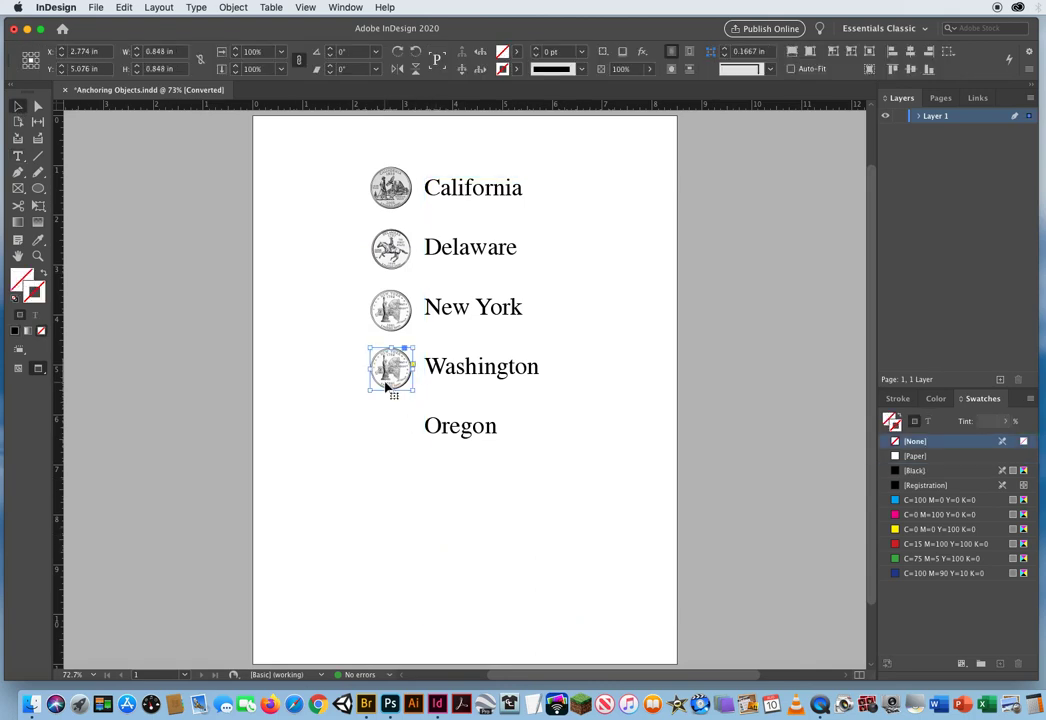
{"action": "key", "text": "super+d"}
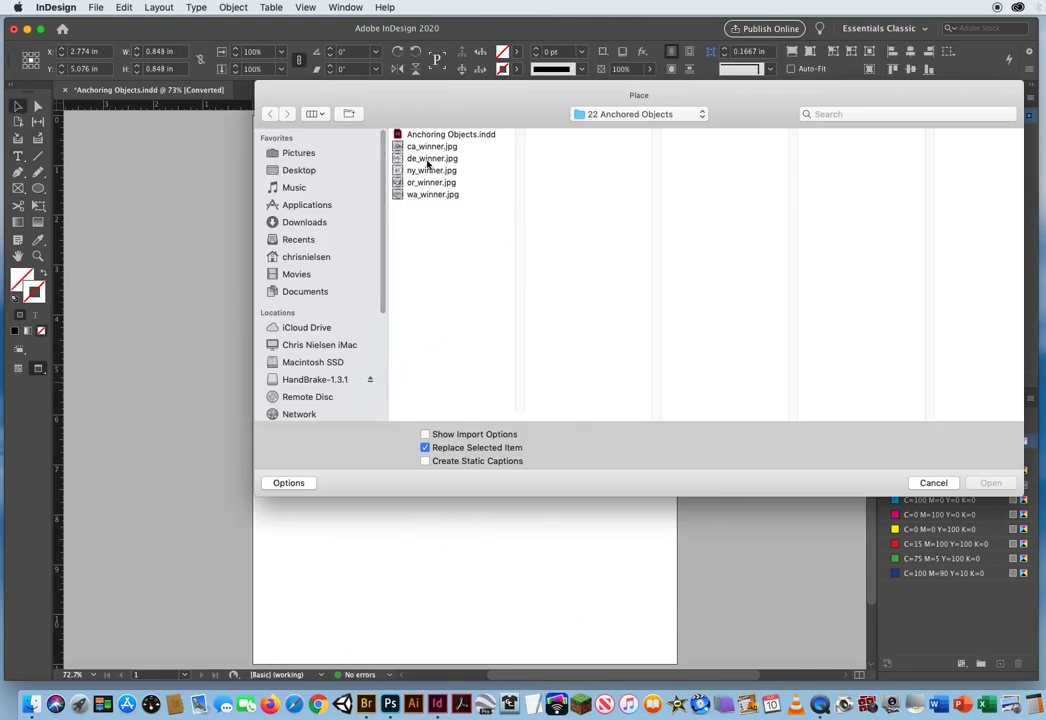
{"action": "left_click", "coordinate": [428, 194]}
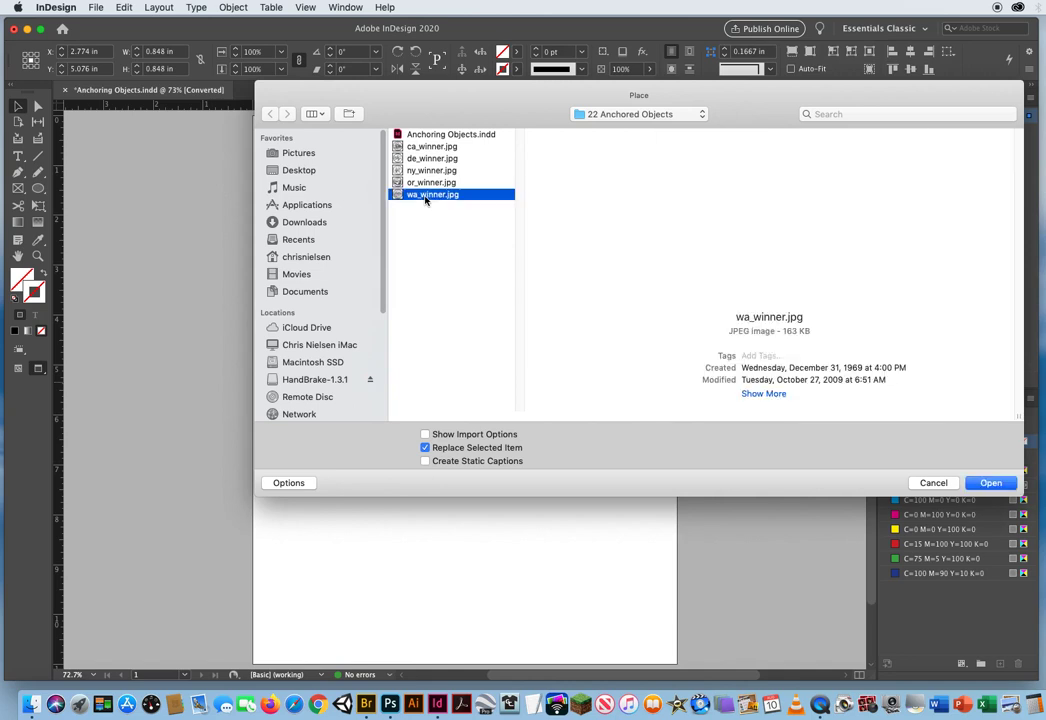
{"action": "left_click", "coordinate": [989, 483]}
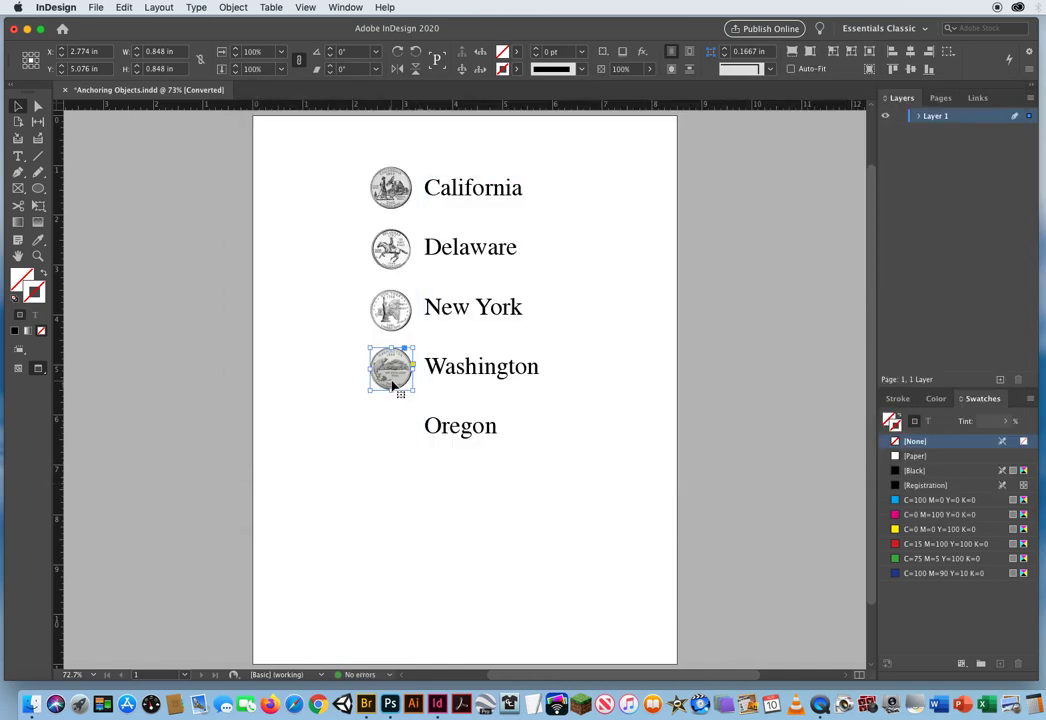
Copy the coin down beside Oregon and swap in or_winner.jpg
{"action": "left_click_drag", "start_coordinate": [391, 383], "coordinate": [389, 443]}
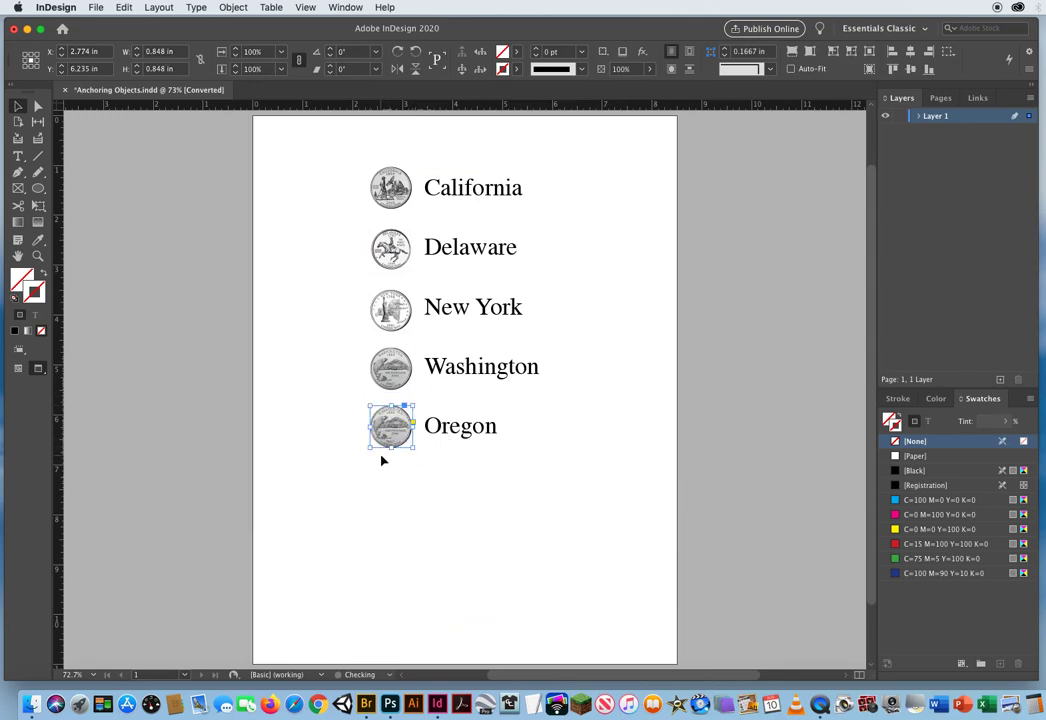
{"action": "key", "text": "super+d"}
{"action": "left_click", "coordinate": [430, 182]}
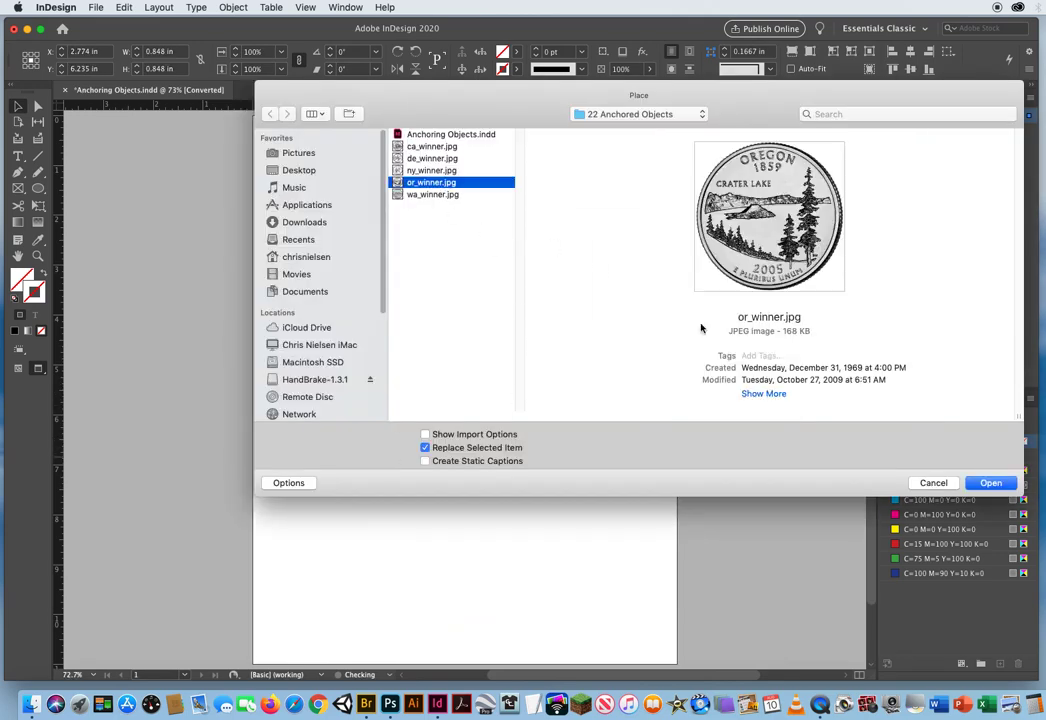
{"action": "left_click", "coordinate": [989, 486]}
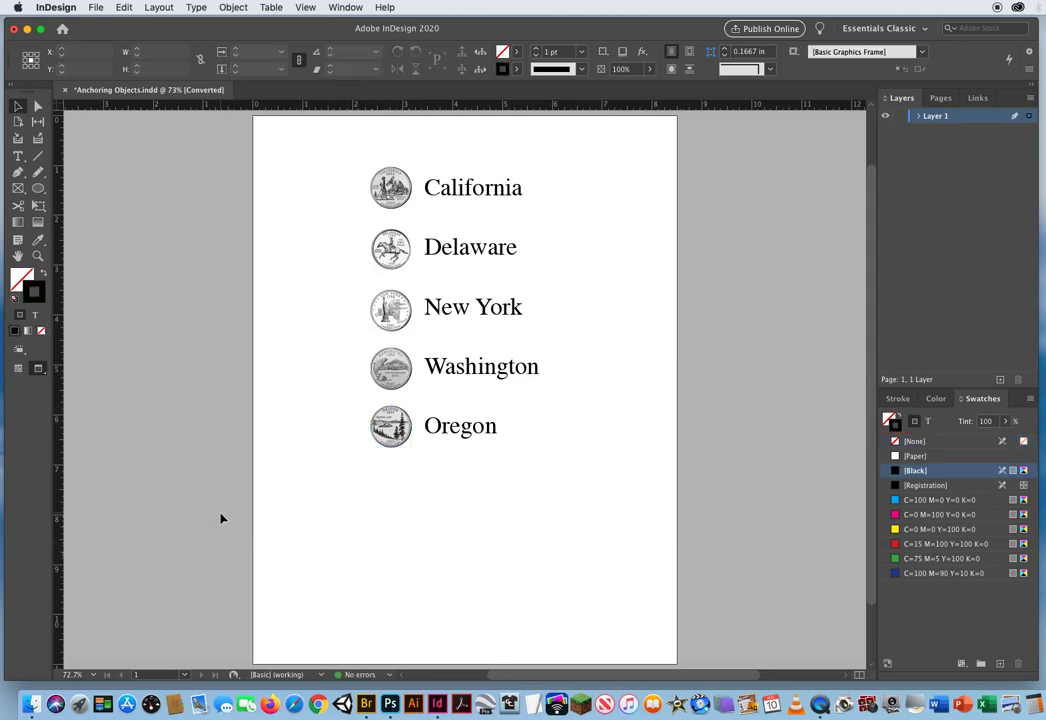
Drag coins and the frame apart to show they move independently, then undo the moves
{"action": "left_click_drag", "start_coordinate": [388, 202], "coordinate": [314, 189]}
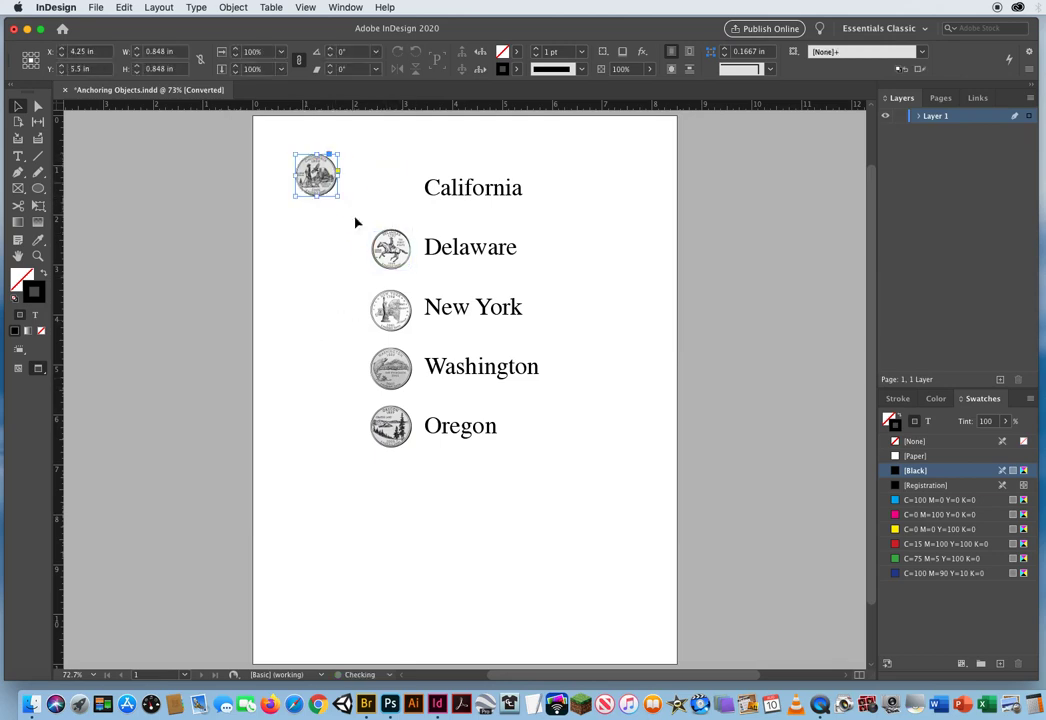
{"action": "left_click_drag", "start_coordinate": [455, 247], "coordinate": [530, 299]}
{"action": "left_click_drag", "start_coordinate": [392, 322], "coordinate": [262, 306]}
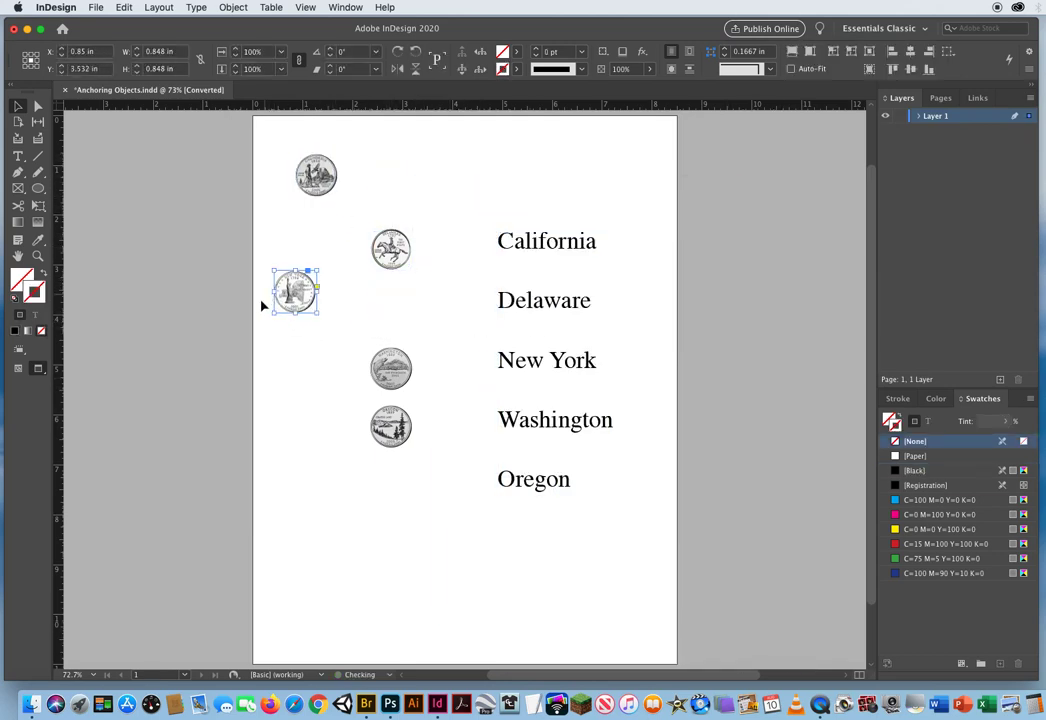
{"action": "left_click_drag", "start_coordinate": [390, 382], "coordinate": [456, 338]}
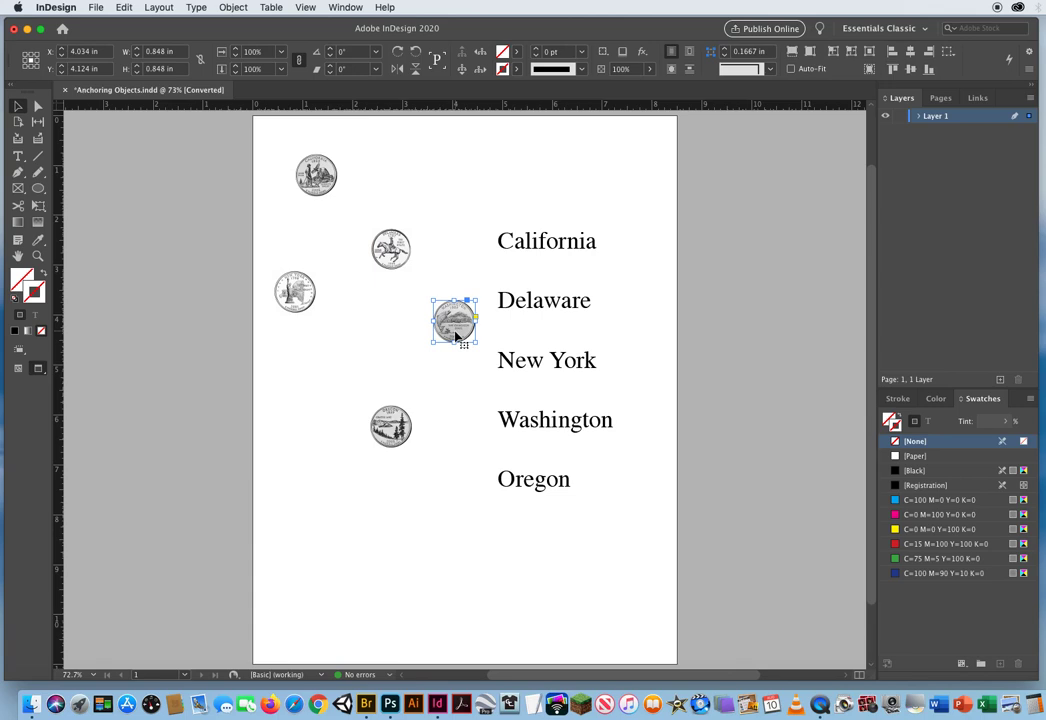
{"action": "key", "text": "super+z"}
{"action": "key", "text": "super+z"}
{"action": "key", "text": "super+z"}
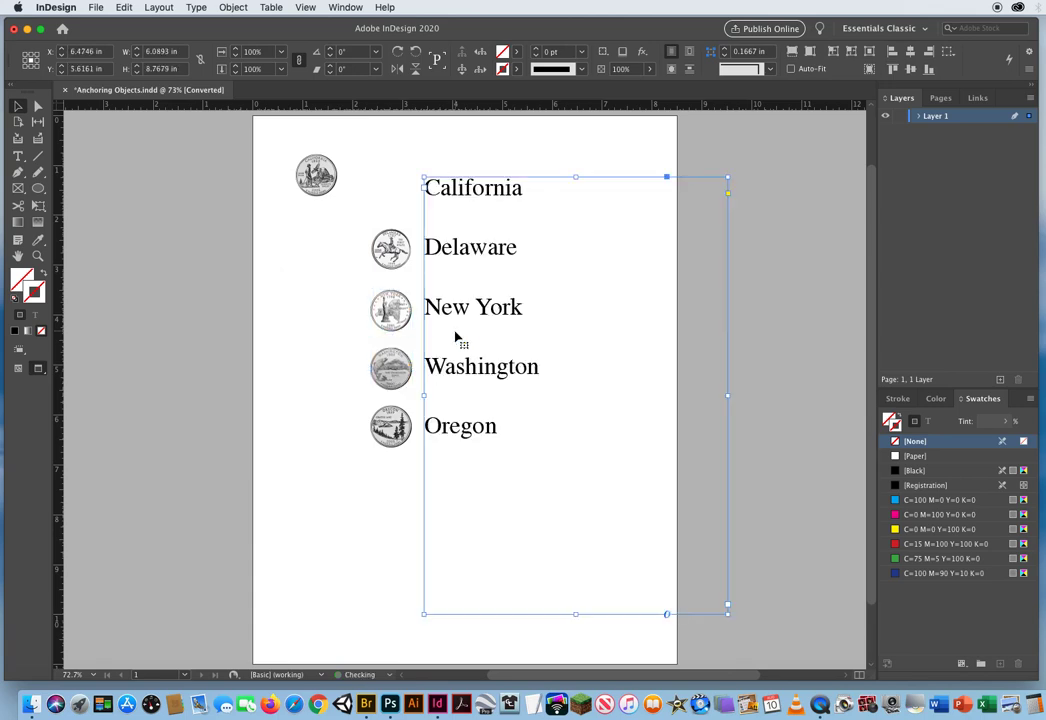
{"action": "key", "text": "super+z"}
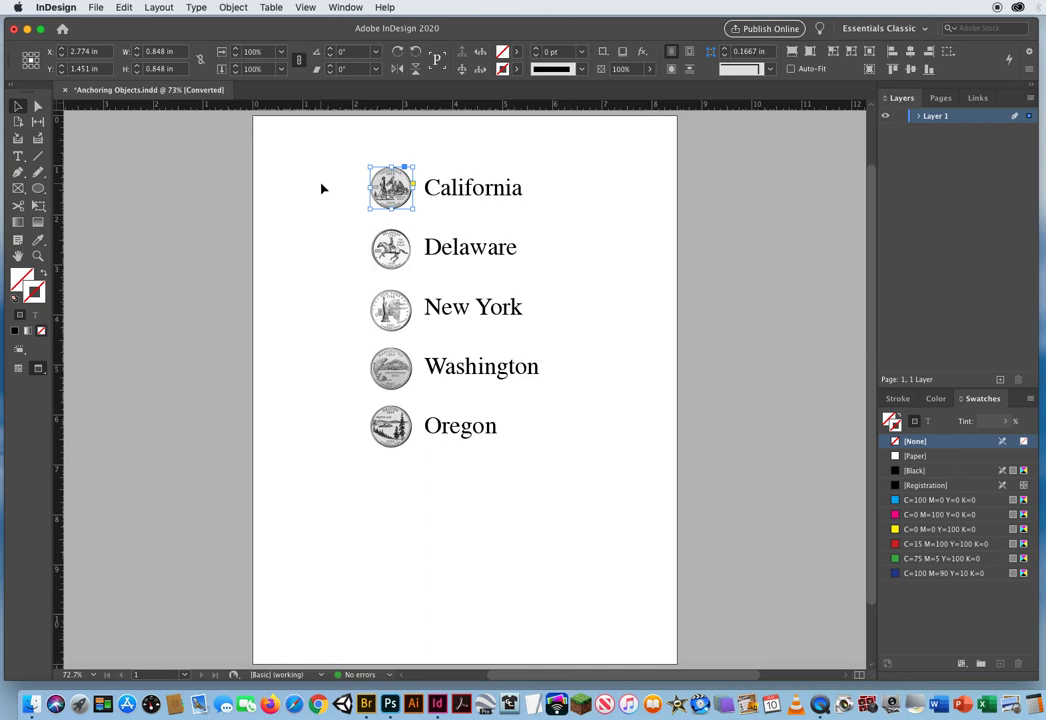
Group the five coins with the states frame and shift the group left
{"action": "left_click_drag", "start_coordinate": [320, 176], "coordinate": [577, 504]}
{"action": "left_click", "coordinate": [233, 7]}
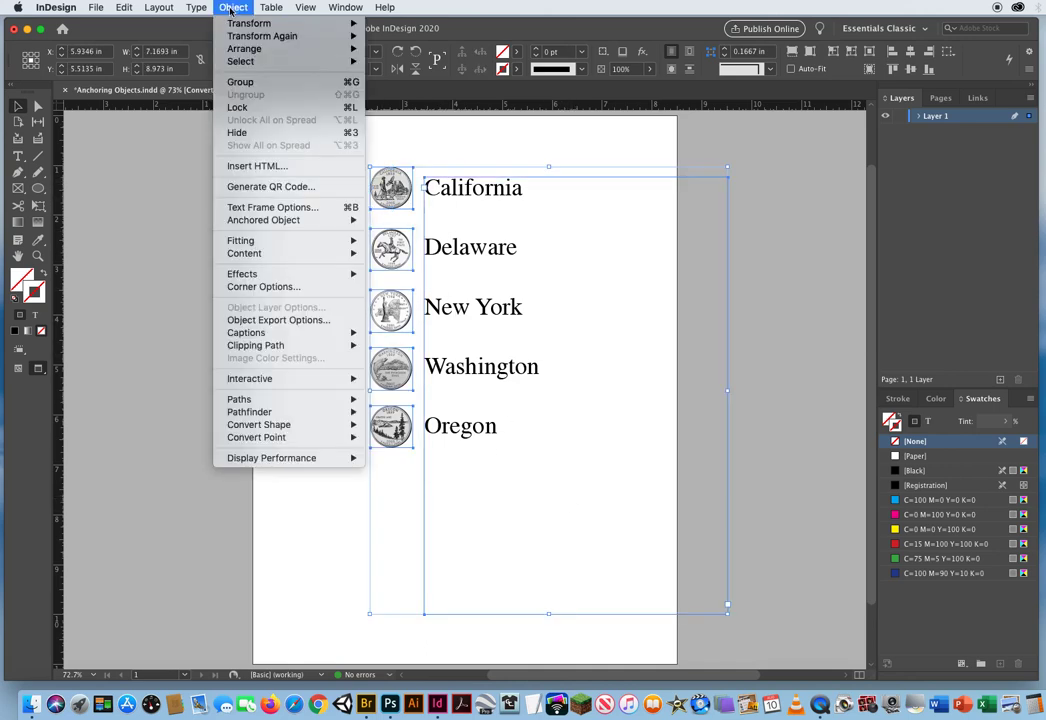
{"action": "left_click", "coordinate": [238, 85]}
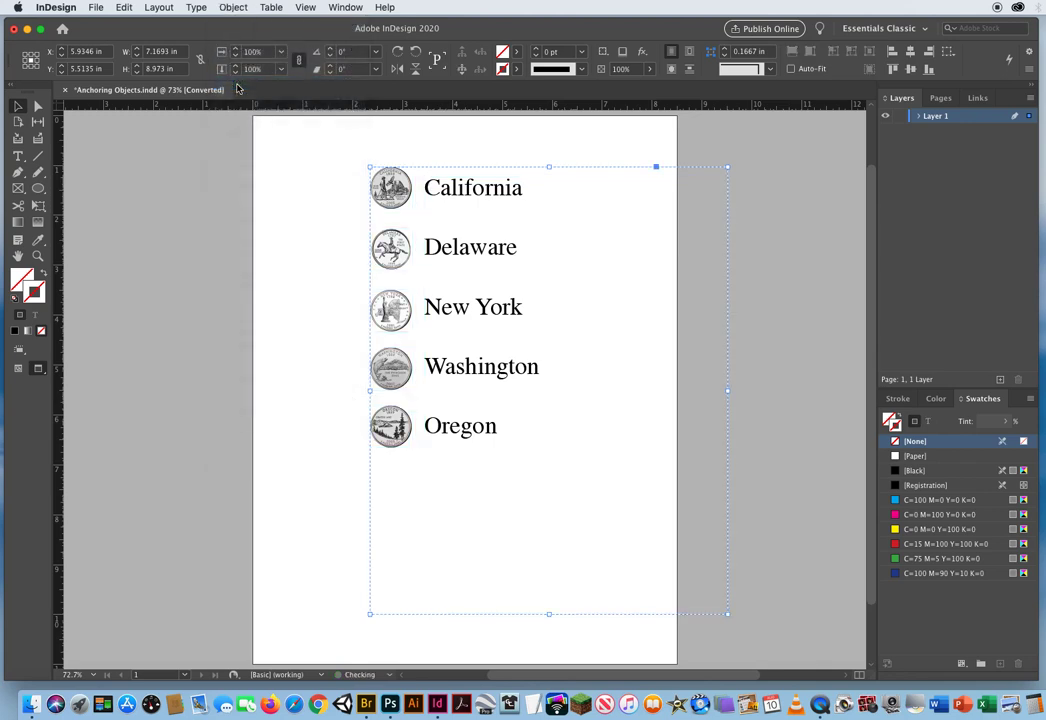
{"action": "left_click_drag", "start_coordinate": [483, 252], "coordinate": [388, 234]}
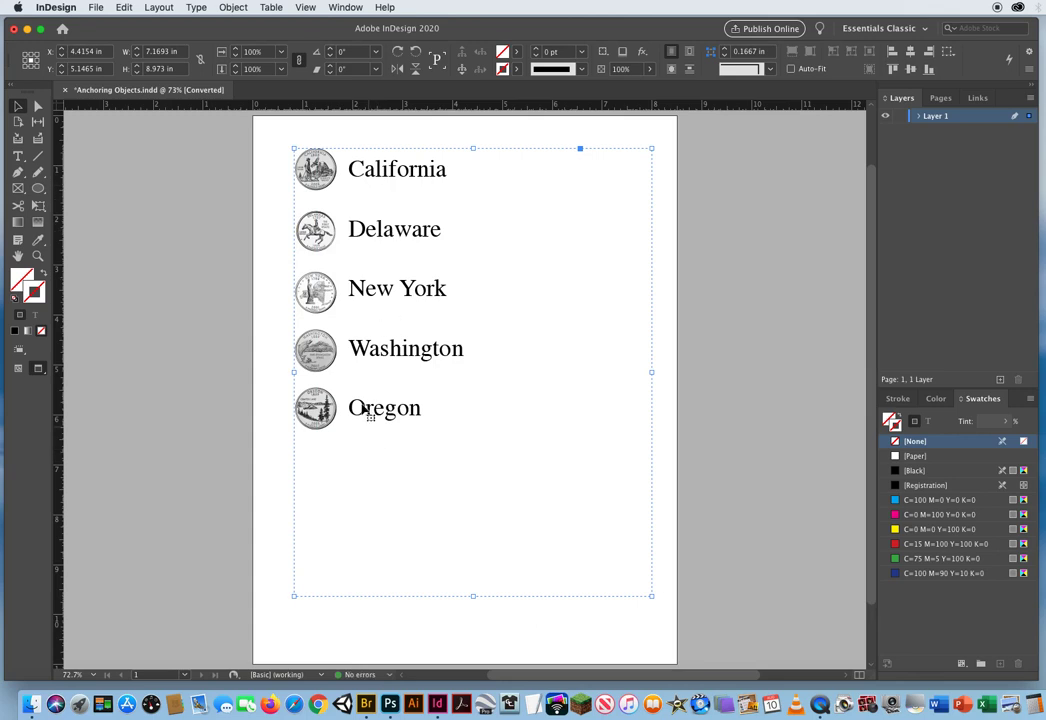
{"action": "left_click", "coordinate": [18, 156]}
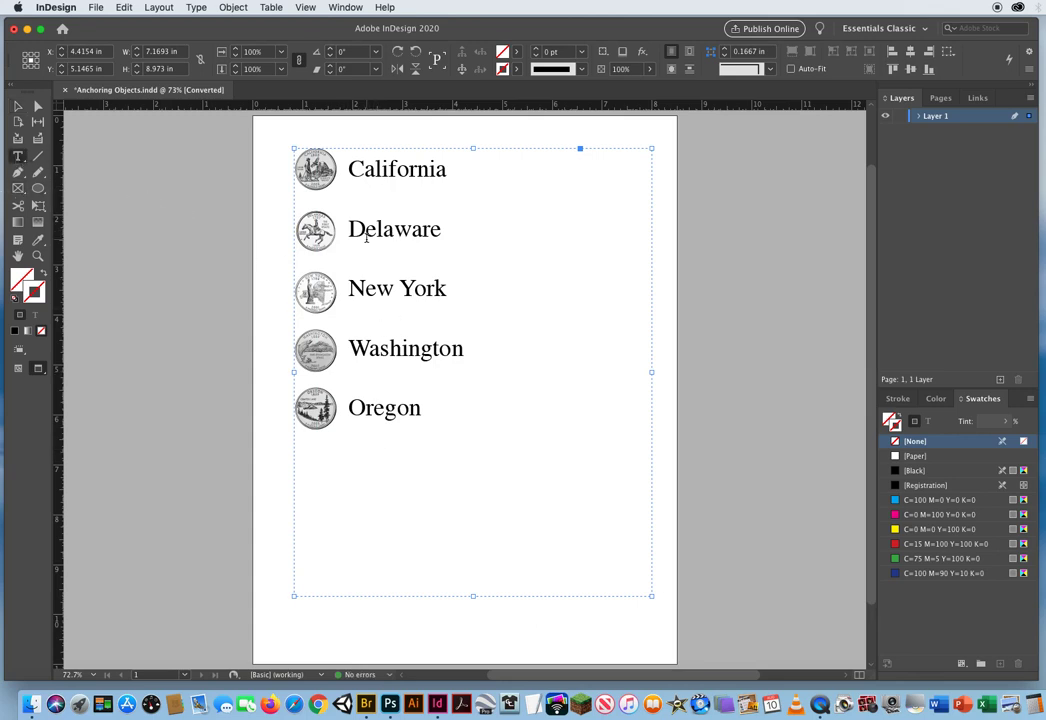
Raise the leading of all five state lines from 86 pt to 113 pt
{"action": "left_click_drag", "start_coordinate": [348, 168], "coordinate": [537, 472]}
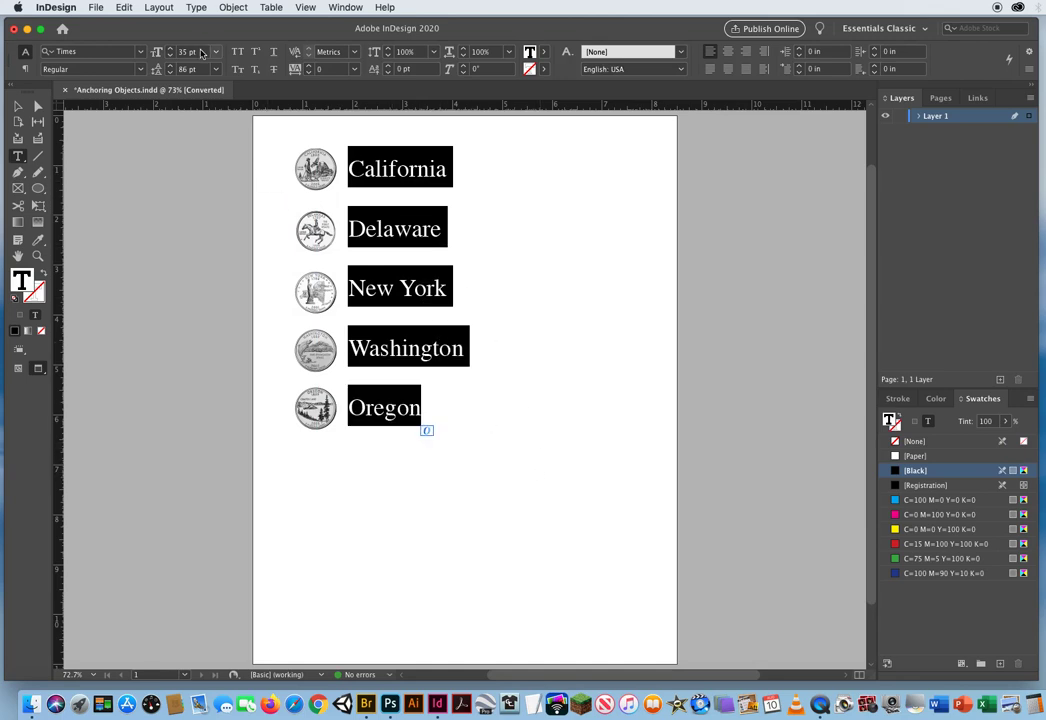
{"action": "left_click", "coordinate": [170, 66]}
{"action": "left_click", "coordinate": [170, 66]}
{"action": "left_click", "coordinate": [170, 66]}
{"action": "left_click", "coordinate": [170, 66]}
{"action": "left_click", "coordinate": [170, 66]}
{"action": "left_click", "coordinate": [170, 66]}
{"action": "left_click", "coordinate": [170, 66]}
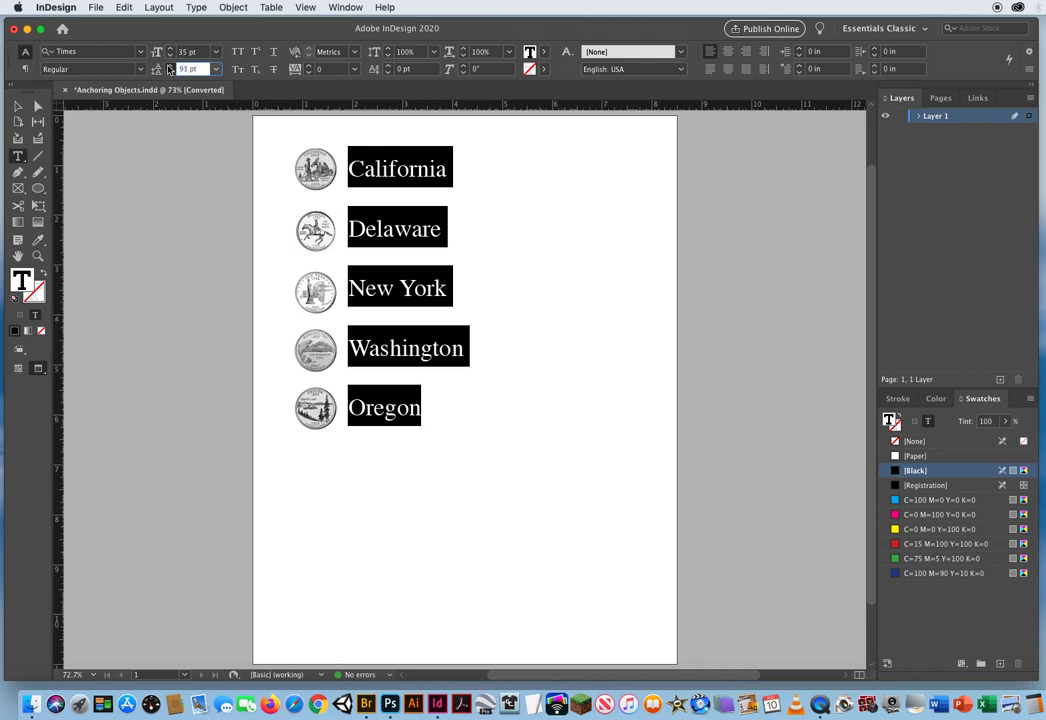
{"action": "left_click", "coordinate": [170, 66]}
{"action": "left_click", "coordinate": [170, 66]}
{"action": "left_click", "coordinate": [170, 66]}
{"action": "left_click", "coordinate": [170, 66]}
{"action": "left_click", "coordinate": [170, 66]}
{"action": "left_click", "coordinate": [170, 66]}
{"action": "left_click", "coordinate": [170, 66]}
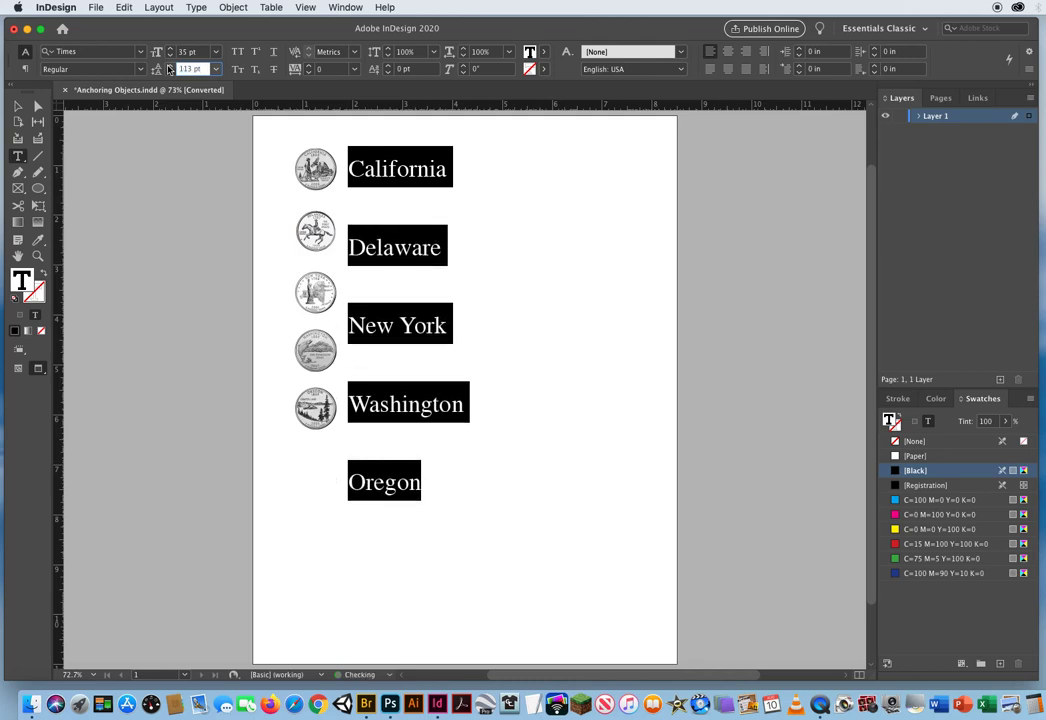
{"action": "key", "text": "Up"}
{"action": "key", "text": "Up"}
{"action": "key", "text": "Up"}
{"action": "key", "text": "Up"}
{"action": "key", "text": "Escape"}
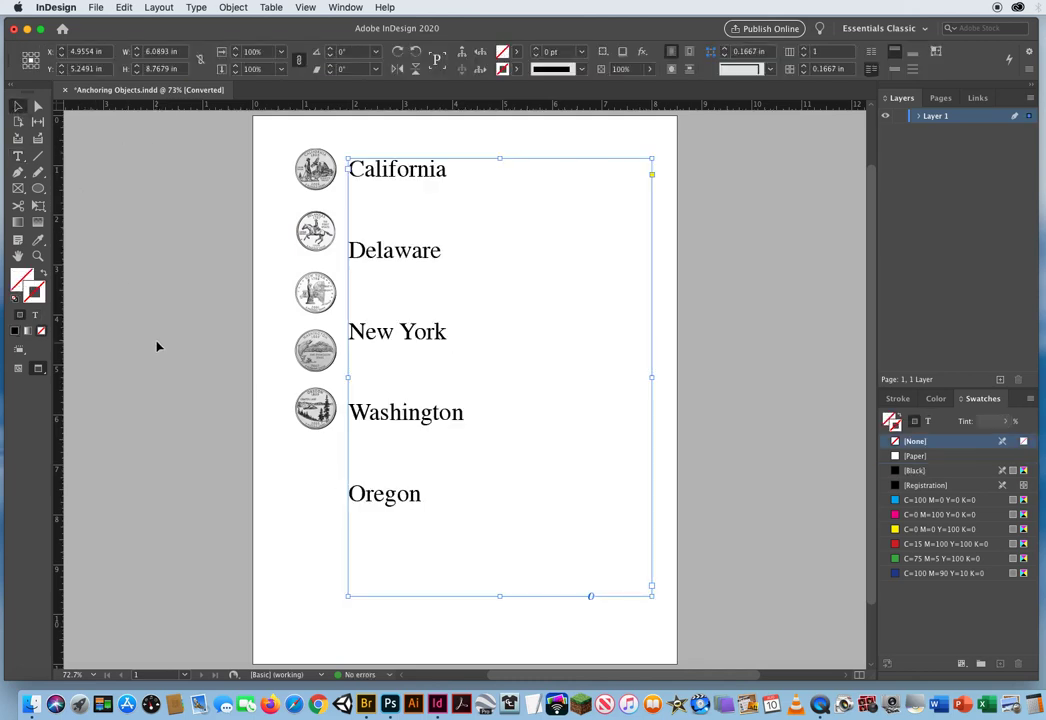
{"action": "left_click", "coordinate": [157, 346]}
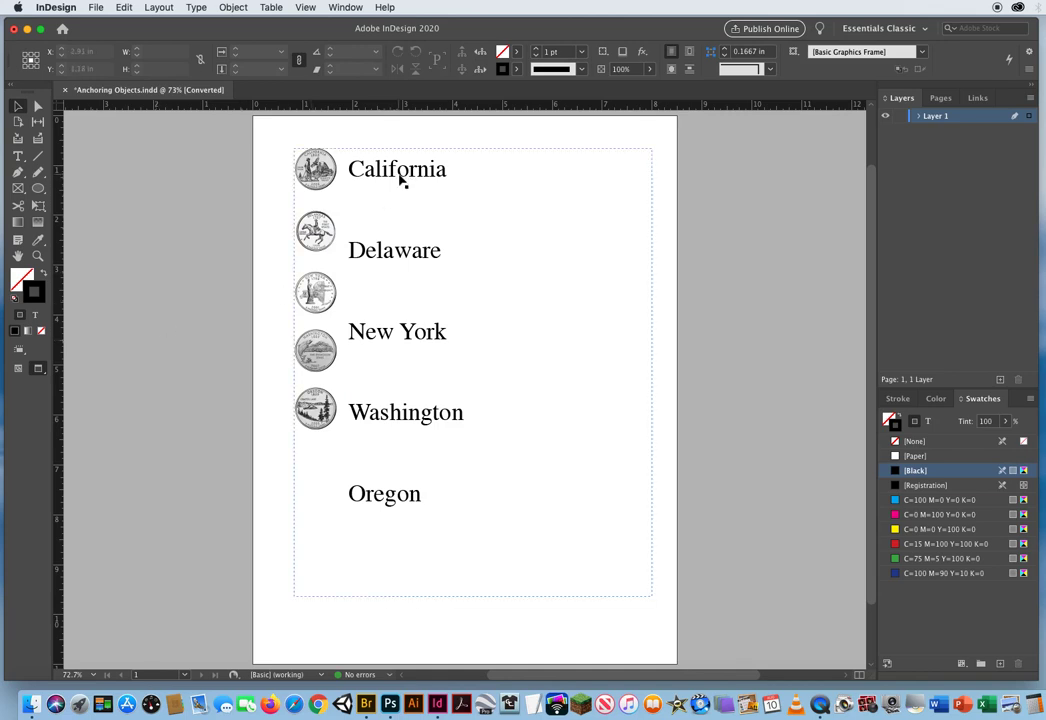
{"action": "left_click", "coordinate": [312, 180]}
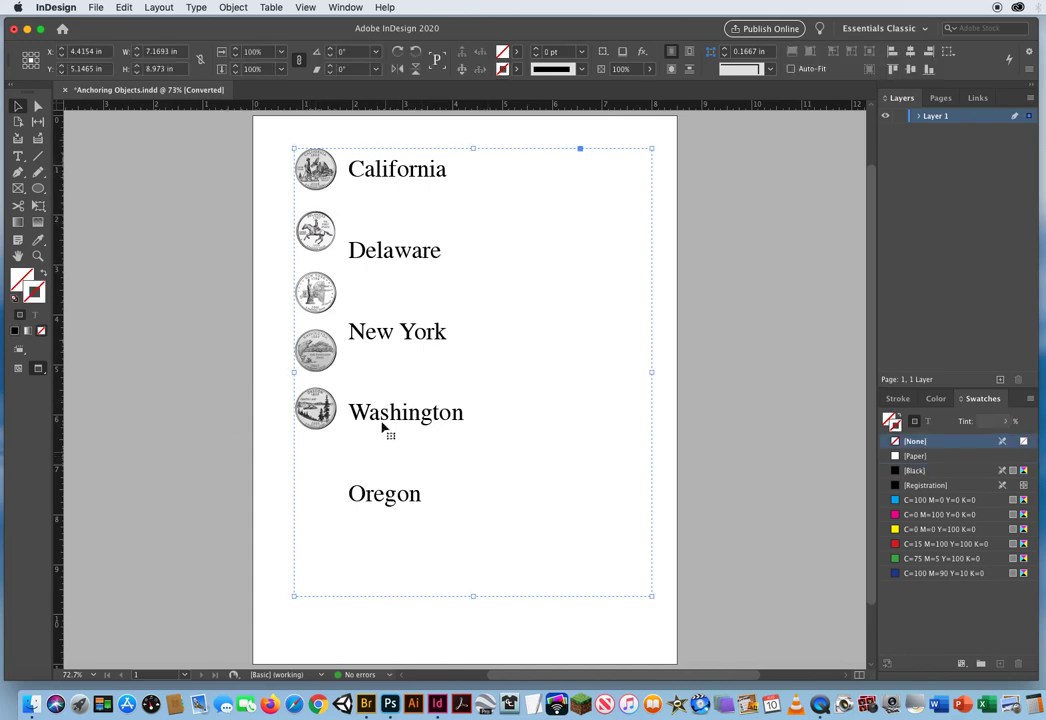
Ungroup the coins from the states text frame with Object > Ungroup
{"action": "left_click", "coordinate": [233, 7]}
{"action": "mouse_move", "coordinate": [230, 28]}
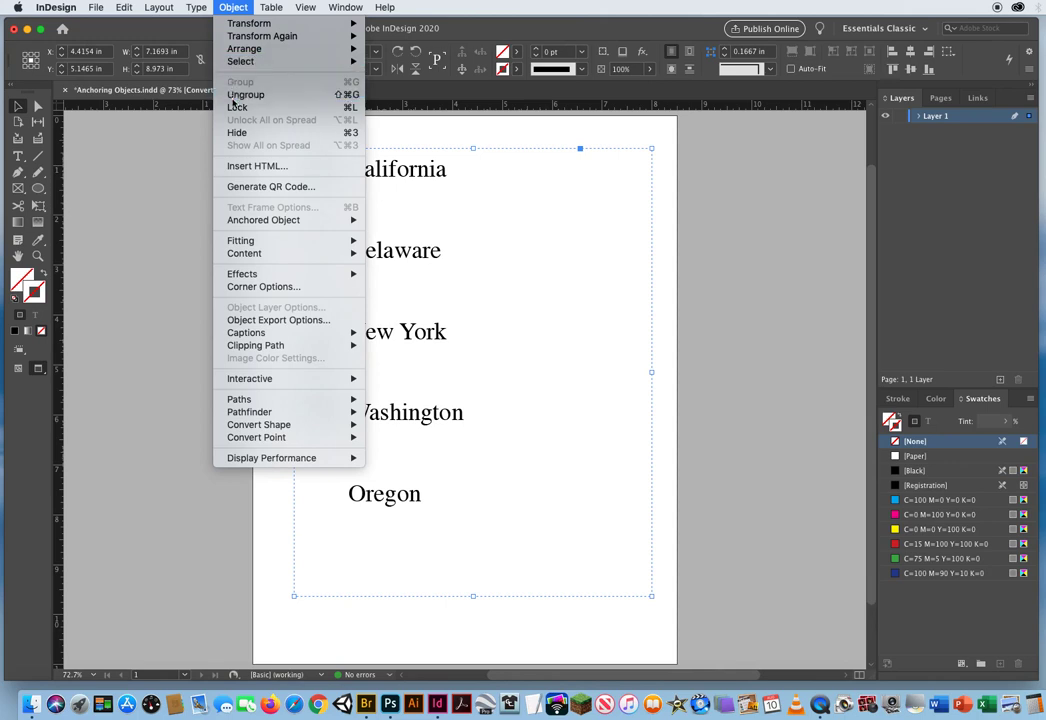
{"action": "left_click", "coordinate": [136, 262]}
{"action": "left_click", "coordinate": [136, 262]}
Select all five quarter images and delete them, leaving only the state names
{"action": "left_click", "coordinate": [305, 240]}
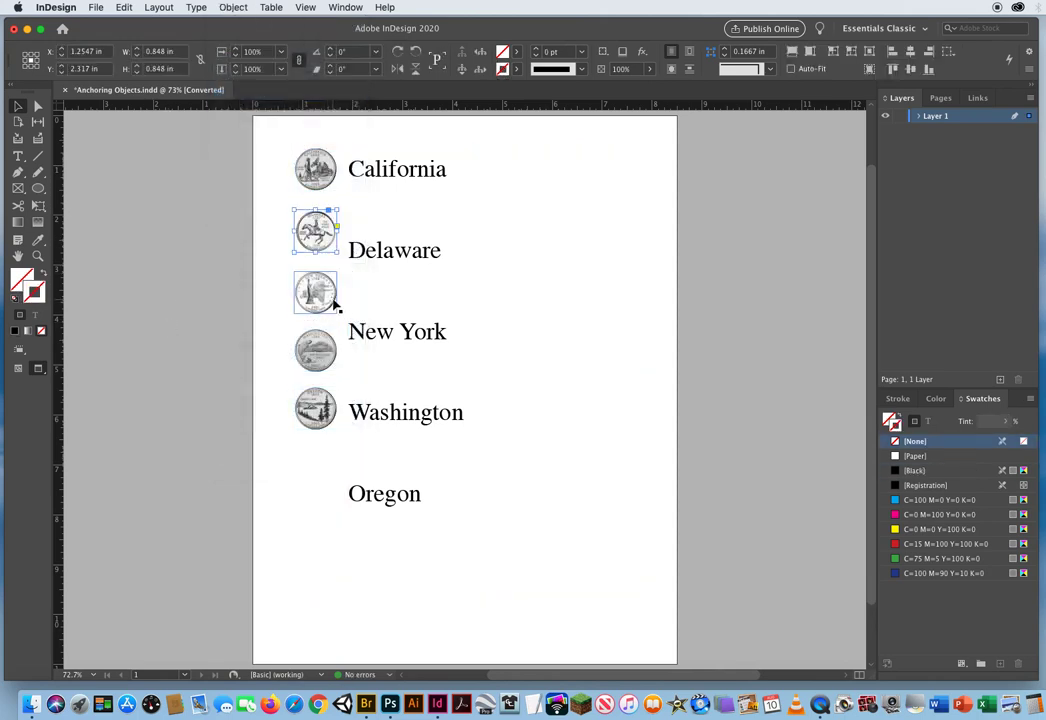
{"action": "left_click", "coordinate": [334, 303]}
{"action": "left_click", "coordinate": [334, 346]}
{"action": "left_click", "coordinate": [415, 258]}
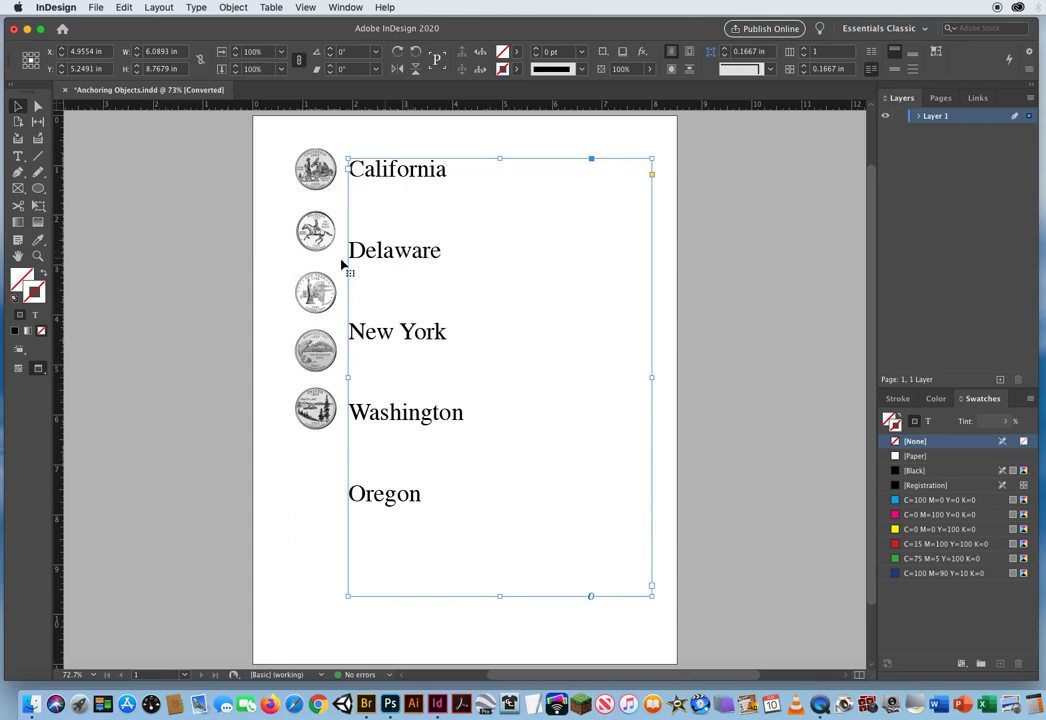
{"action": "left_click_drag", "start_coordinate": [259, 152], "coordinate": [326, 424]}
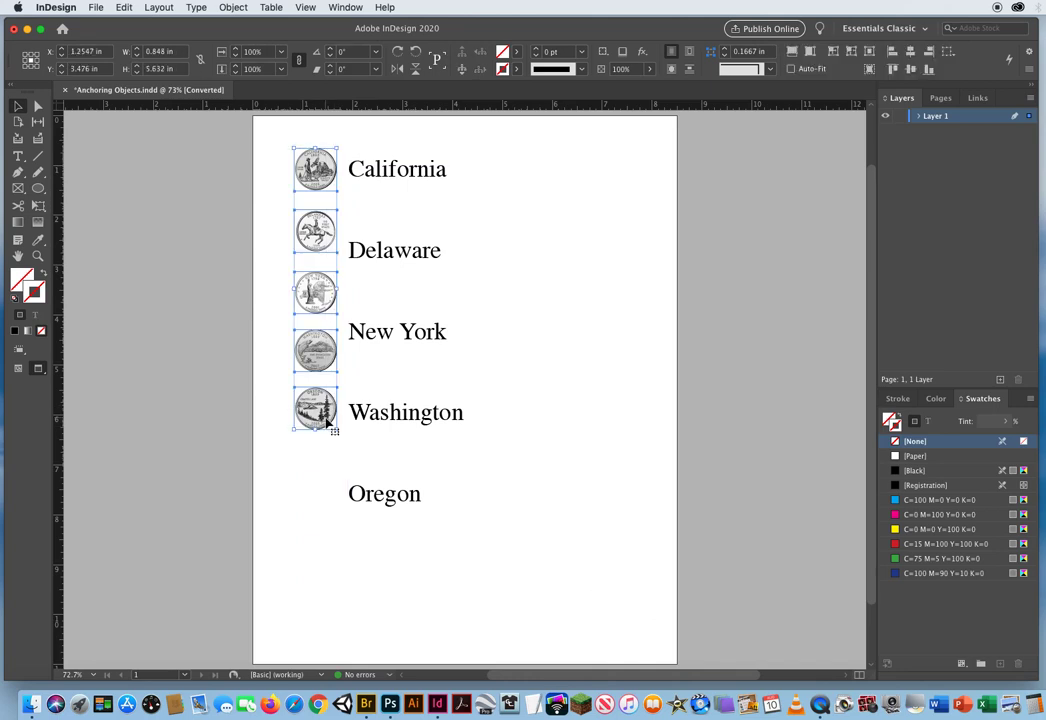
{"action": "key", "text": "Delete"}
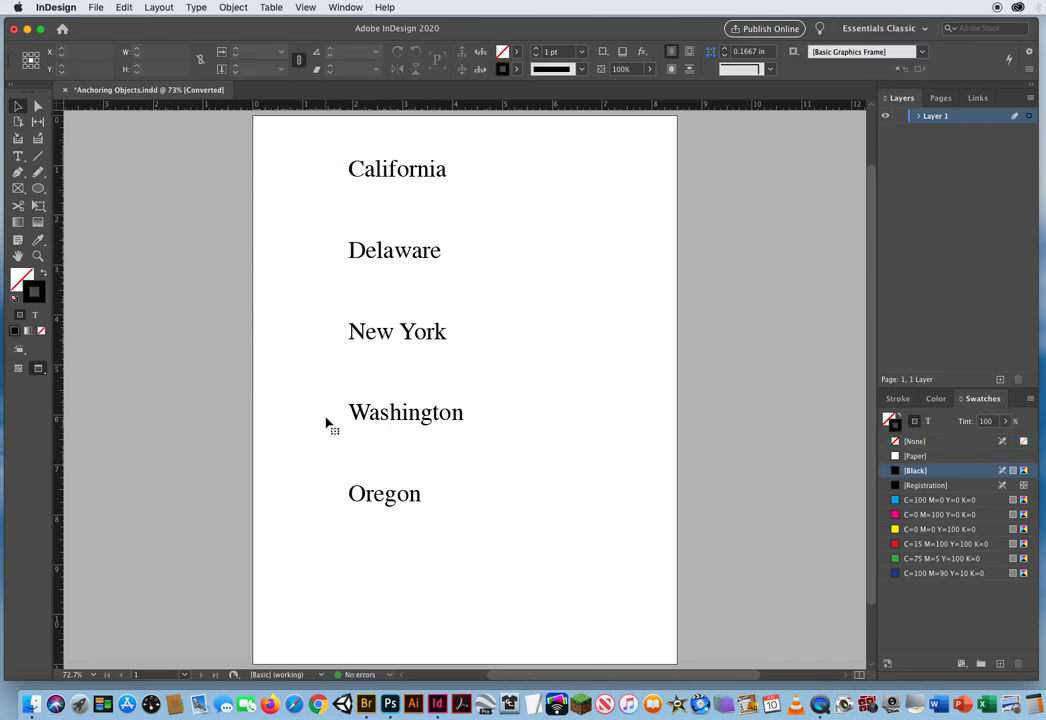
Nudge the frame down and place ca_winner.jpg inline at the start of California
{"action": "mouse_move", "coordinate": [392, 180]}
{"action": "left_mouse_down"}
{"action": "mouse_move", "coordinate": [397, 187]}
{"action": "mouse_move", "coordinate": [382, 190]}
{"action": "left_mouse_up"}
{"action": "left_click", "coordinate": [18, 156]}
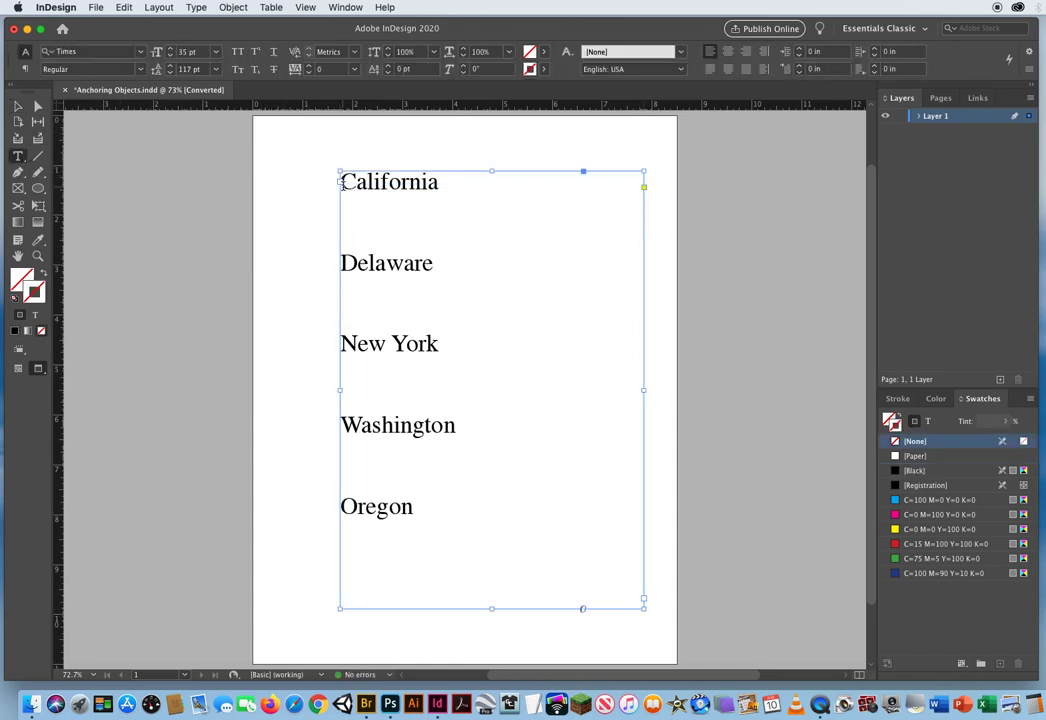
{"action": "left_click", "coordinate": [434, 256]}
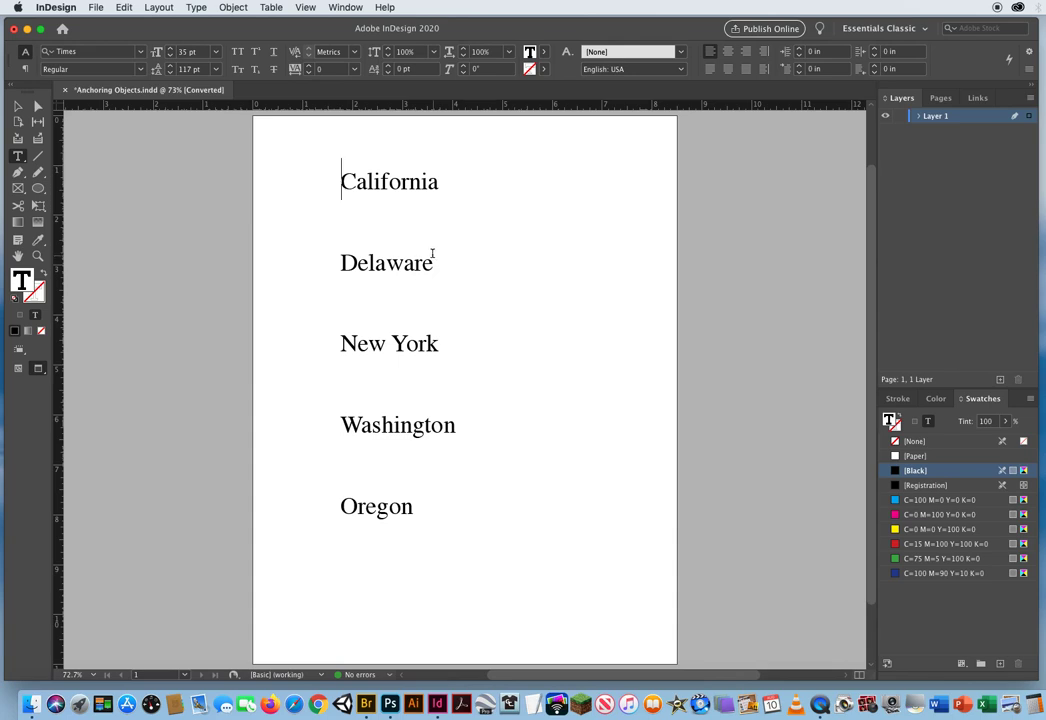
{"action": "key", "text": "super"}
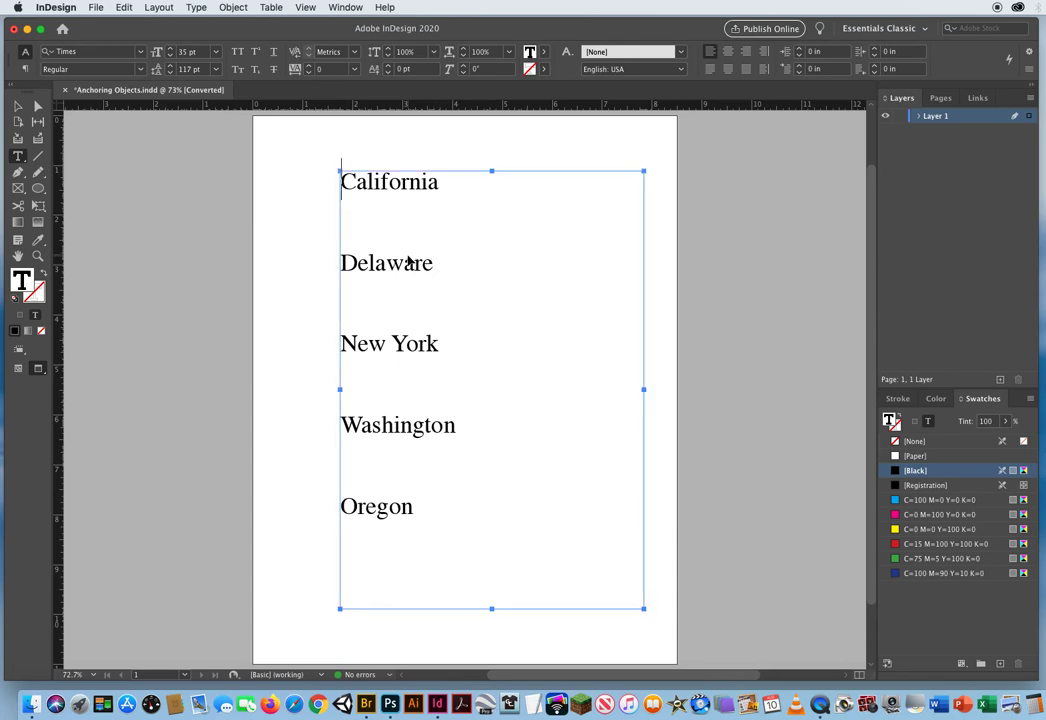
{"action": "key", "text": "super+d"}
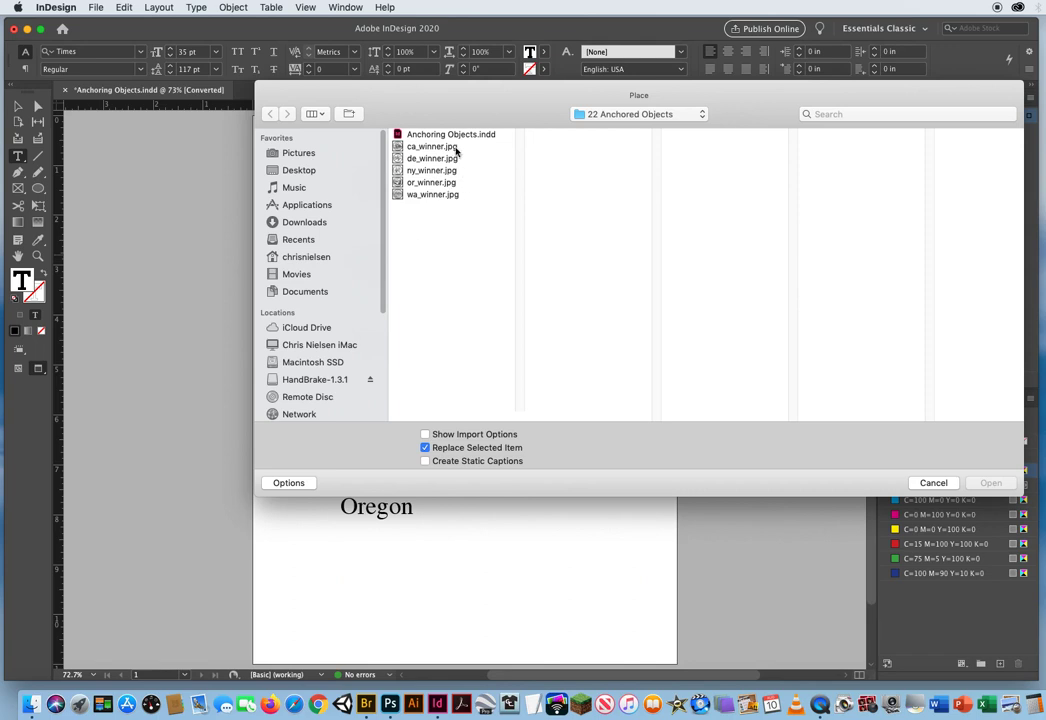
{"action": "left_click", "coordinate": [431, 148]}
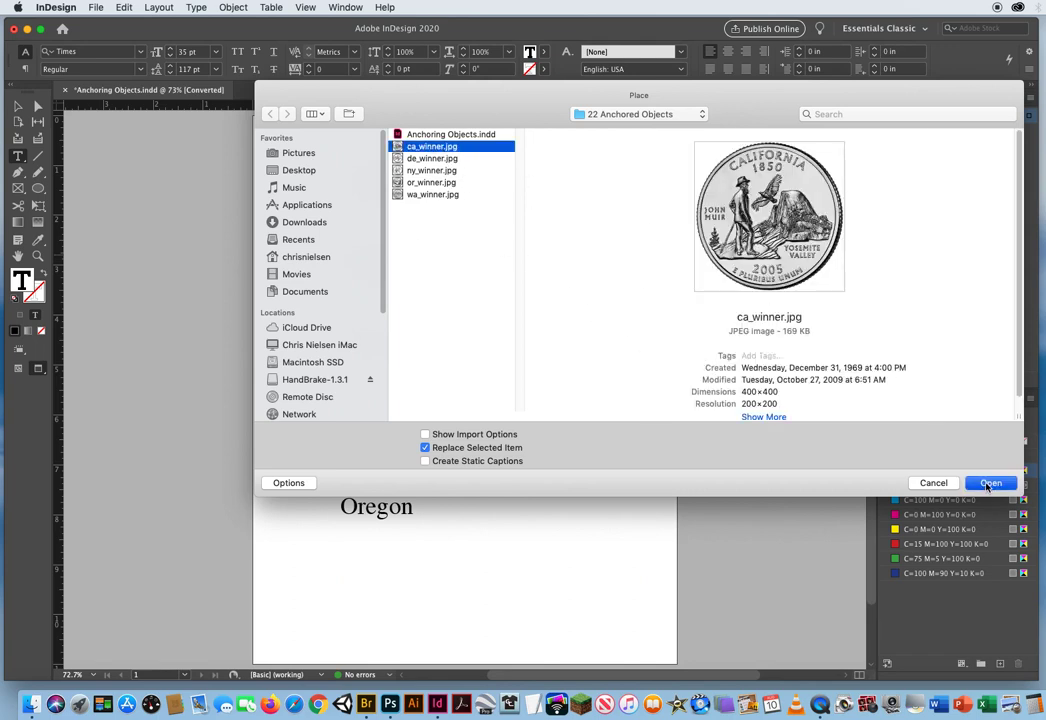
{"action": "key", "text": "Return"}
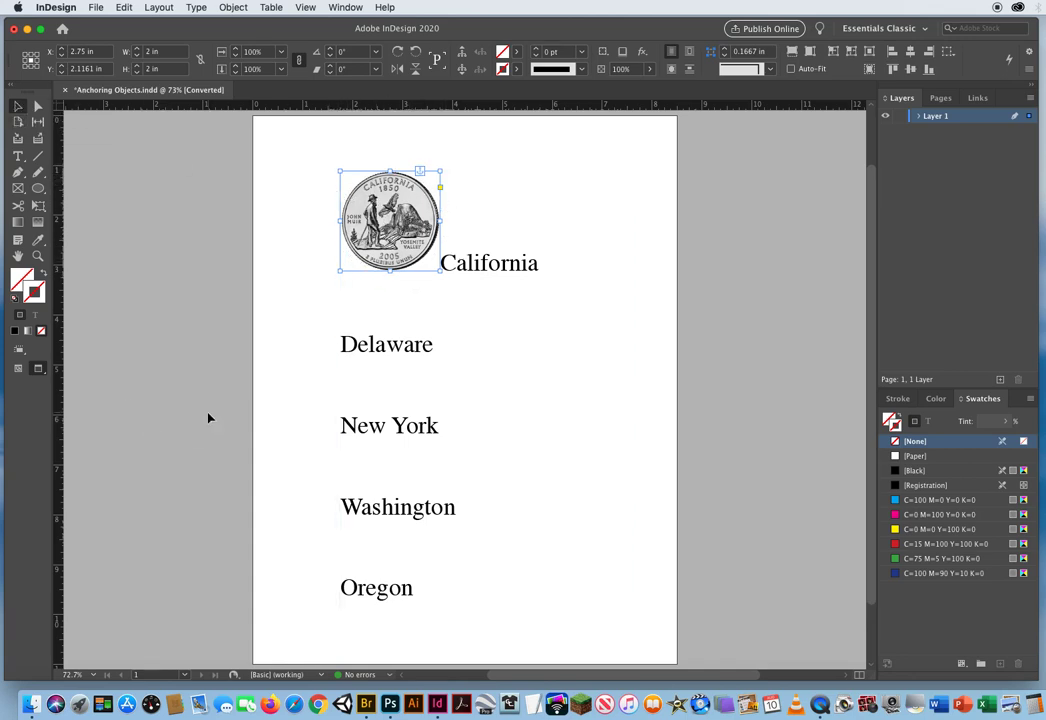
Move the states text frame slightly left on the page
{"action": "left_click", "coordinate": [140, 256]}
{"action": "left_click", "coordinate": [458, 280]}
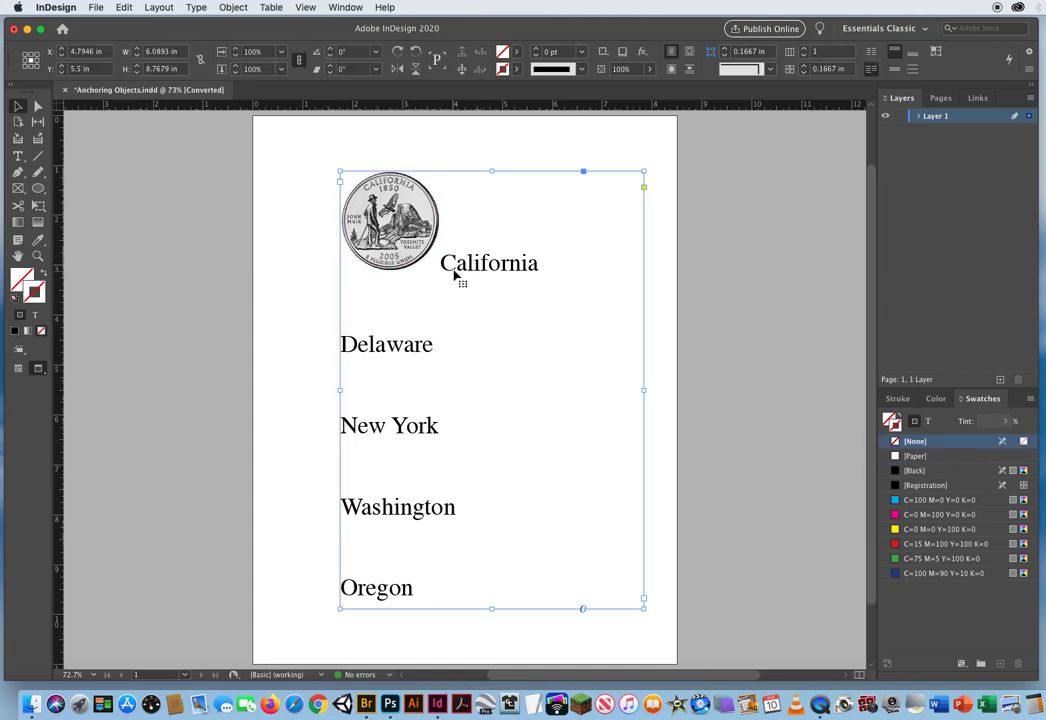
{"action": "mouse_move", "coordinate": [458, 278]}
{"action": "left_mouse_down"}
{"action": "mouse_move", "coordinate": [590, 300]}
{"action": "mouse_move", "coordinate": [334, 355]}
{"action": "mouse_move", "coordinate": [463, 313]}
{"action": "mouse_move", "coordinate": [539, 218]}
{"action": "mouse_move", "coordinate": [521, 276]}
{"action": "mouse_move", "coordinate": [455, 292]}
{"action": "mouse_move", "coordinate": [436, 286]}
{"action": "mouse_move", "coordinate": [520, 258]}
{"action": "mouse_move", "coordinate": [444, 272]}
{"action": "left_mouse_up"}
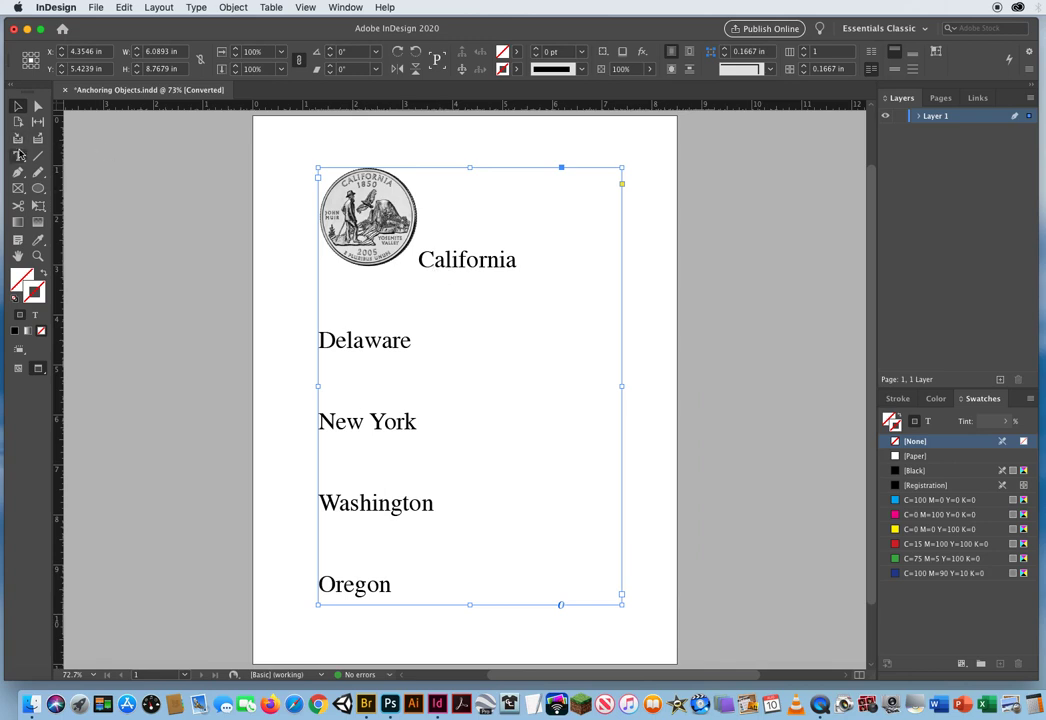
Set the inline California coin character's point size to 26 pt
{"action": "left_click", "coordinate": [18, 157]}
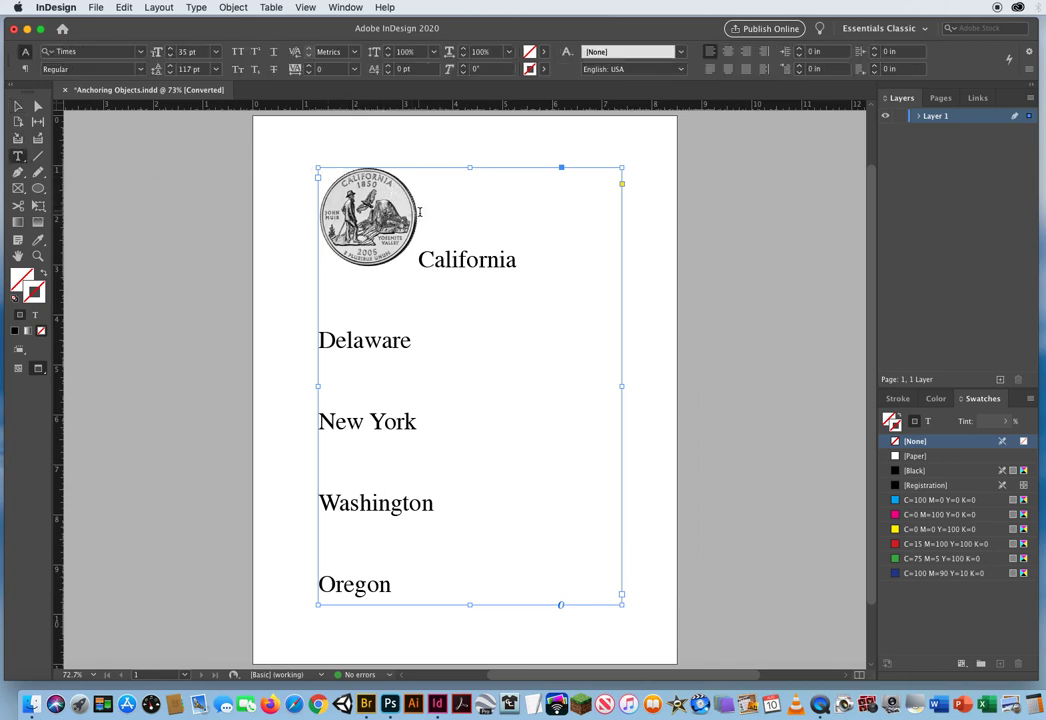
{"action": "left_click_drag", "start_coordinate": [421, 220], "coordinate": [310, 208]}
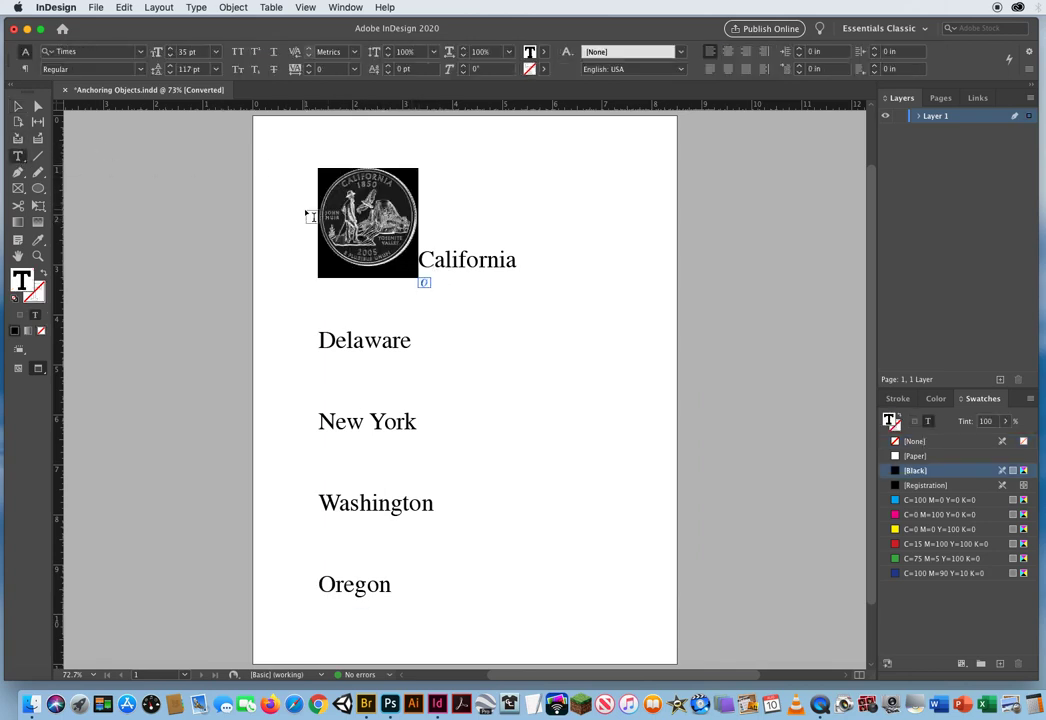
{"action": "left_click", "coordinate": [180, 51]}
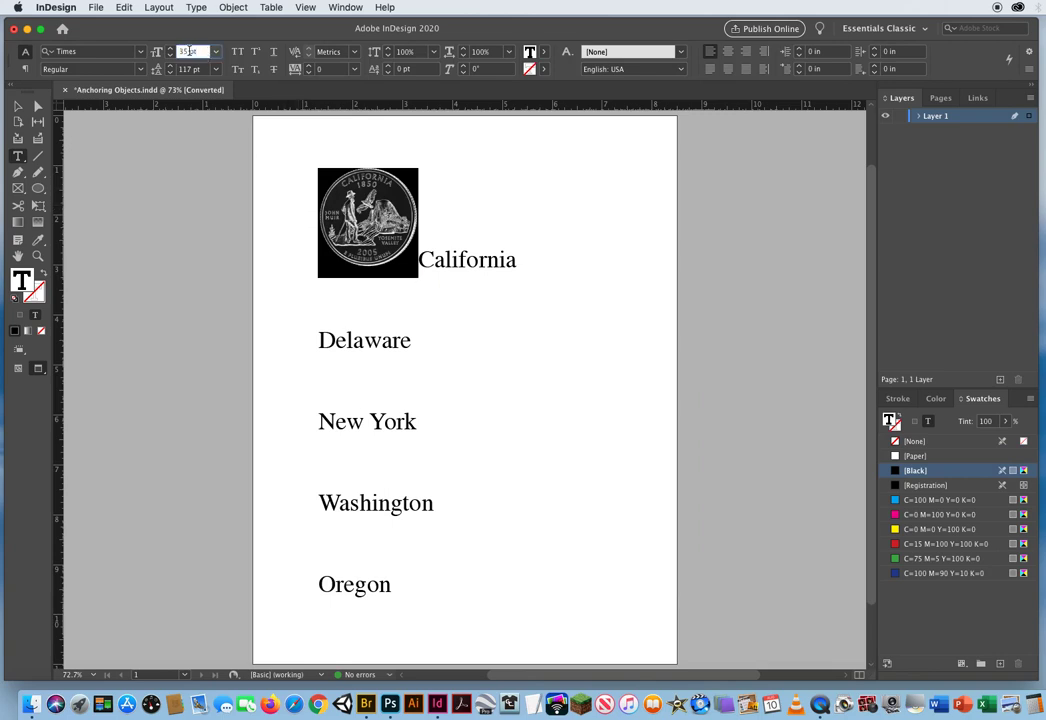
{"action": "left_click", "coordinate": [171, 56]}
{"action": "left_click", "coordinate": [171, 56]}
{"action": "left_click", "coordinate": [171, 57]}
{"action": "left_click", "coordinate": [171, 57]}
{"action": "left_click", "coordinate": [18, 106]}
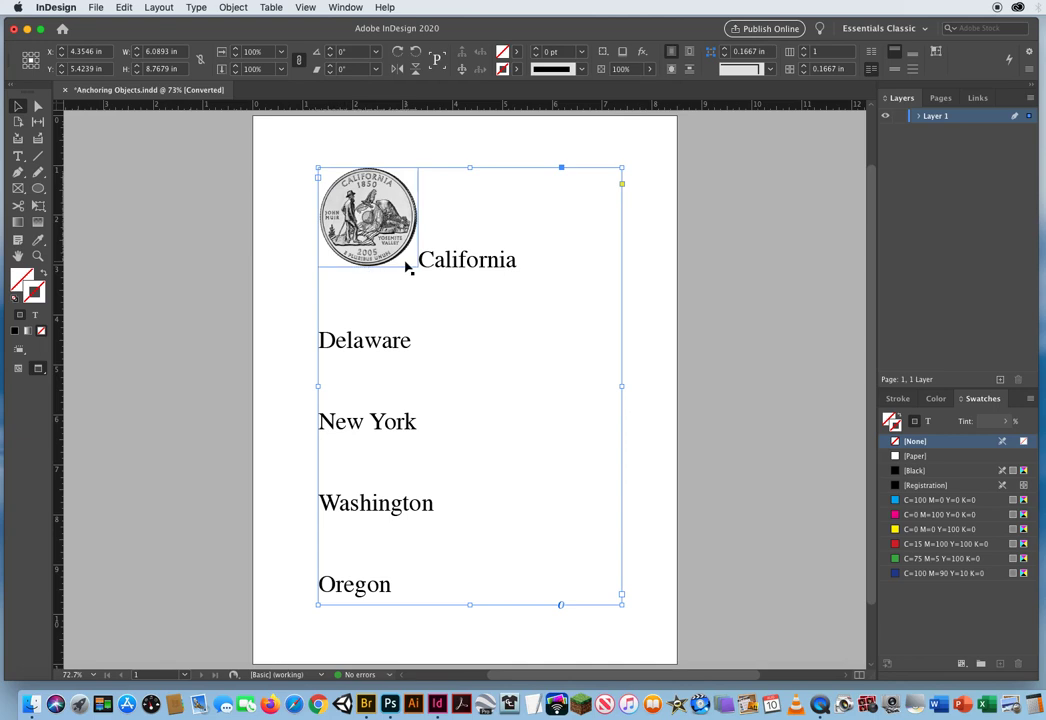
Scale the anchored California coin down to about 1.2 in square
{"action": "left_click", "coordinate": [397, 203]}
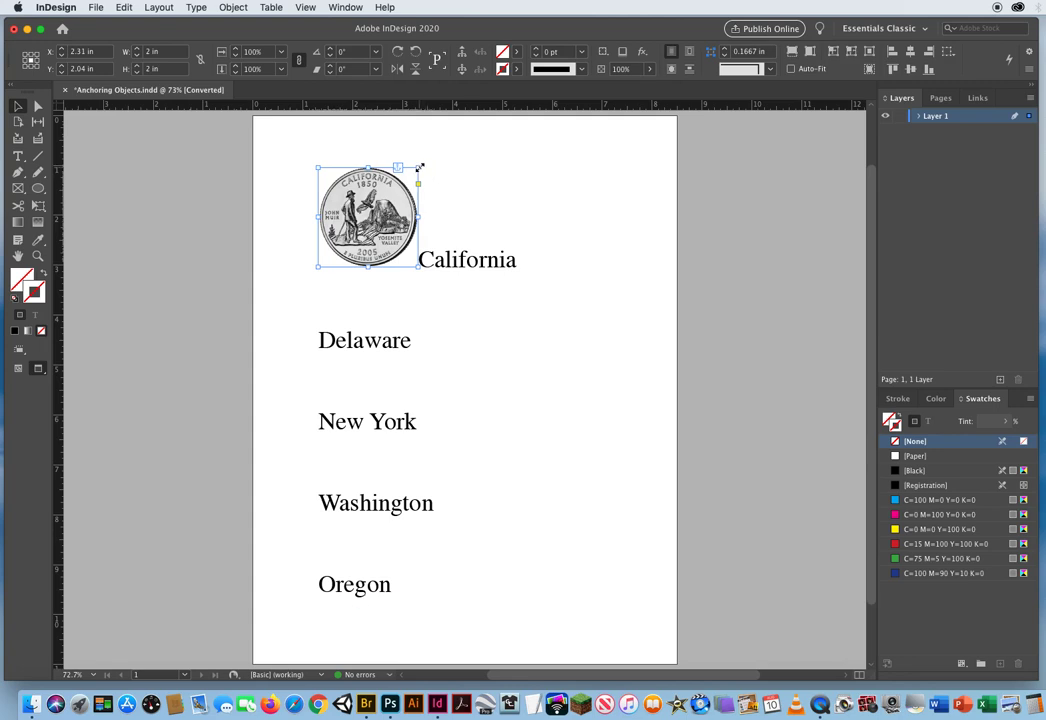
{"action": "left_click_drag", "start_coordinate": [420, 167], "coordinate": [378, 207]}
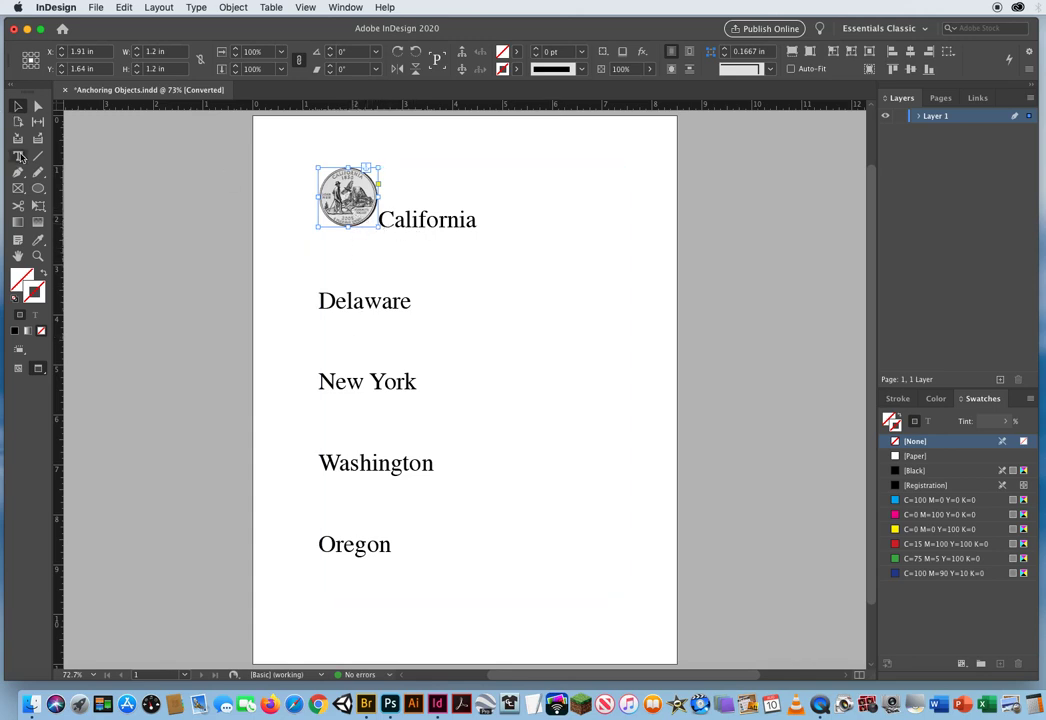
Give the inline California coin a -33 pt baseline shift in the Control panel
{"action": "key", "text": "t"}
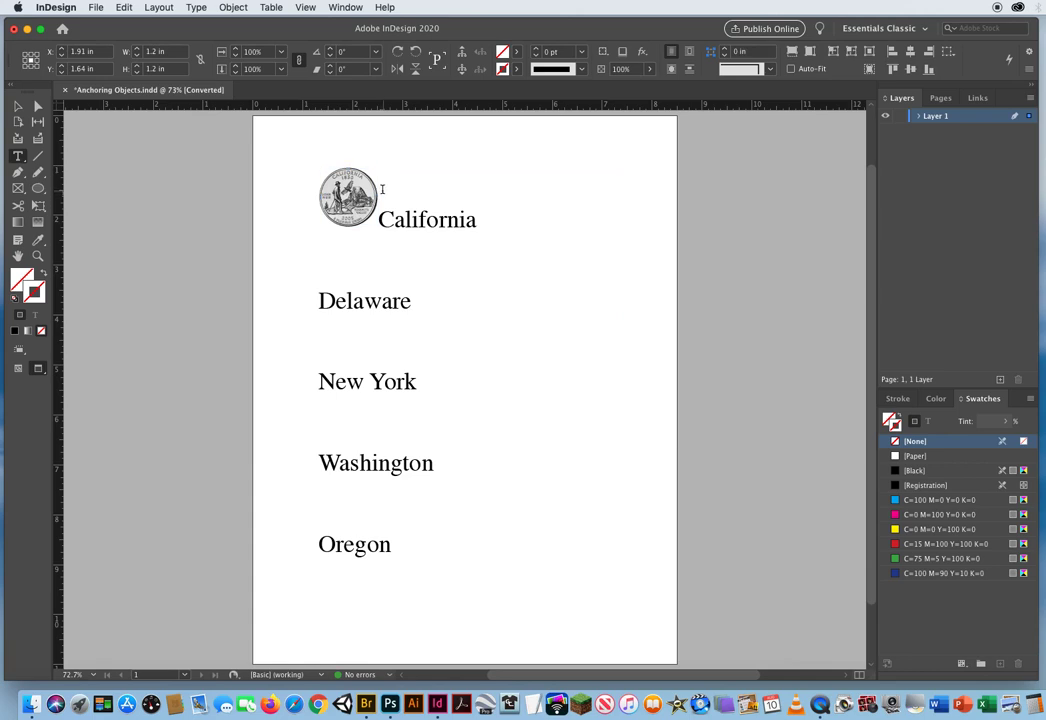
{"action": "left_click_drag", "start_coordinate": [381, 193], "coordinate": [308, 194]}
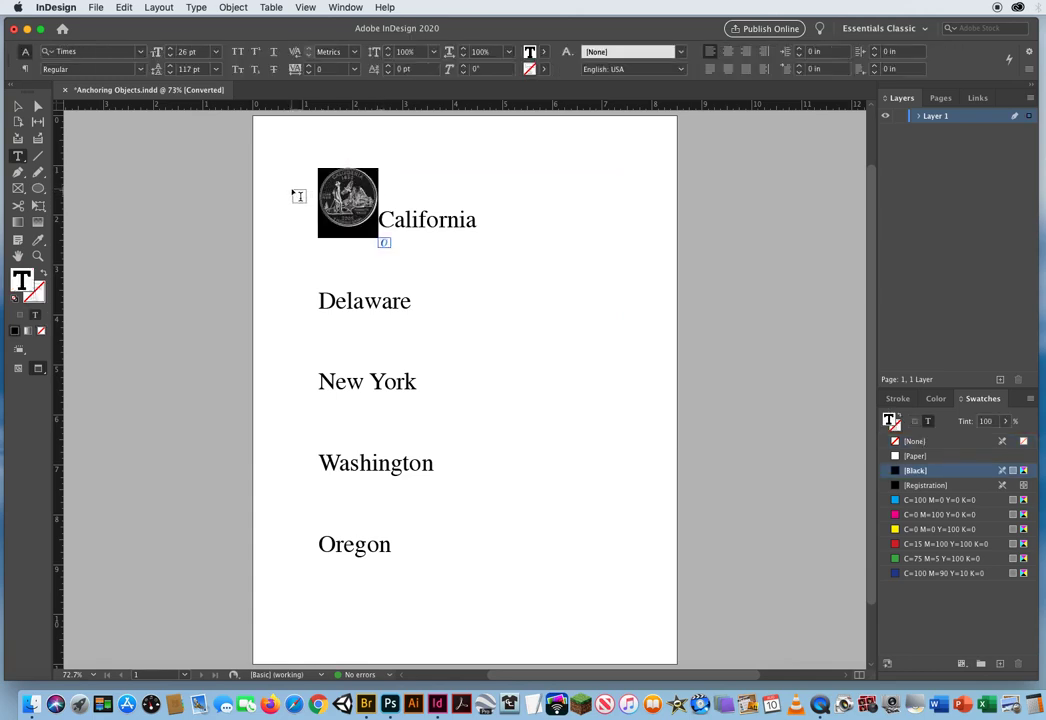
{"action": "left_click", "coordinate": [421, 70]}
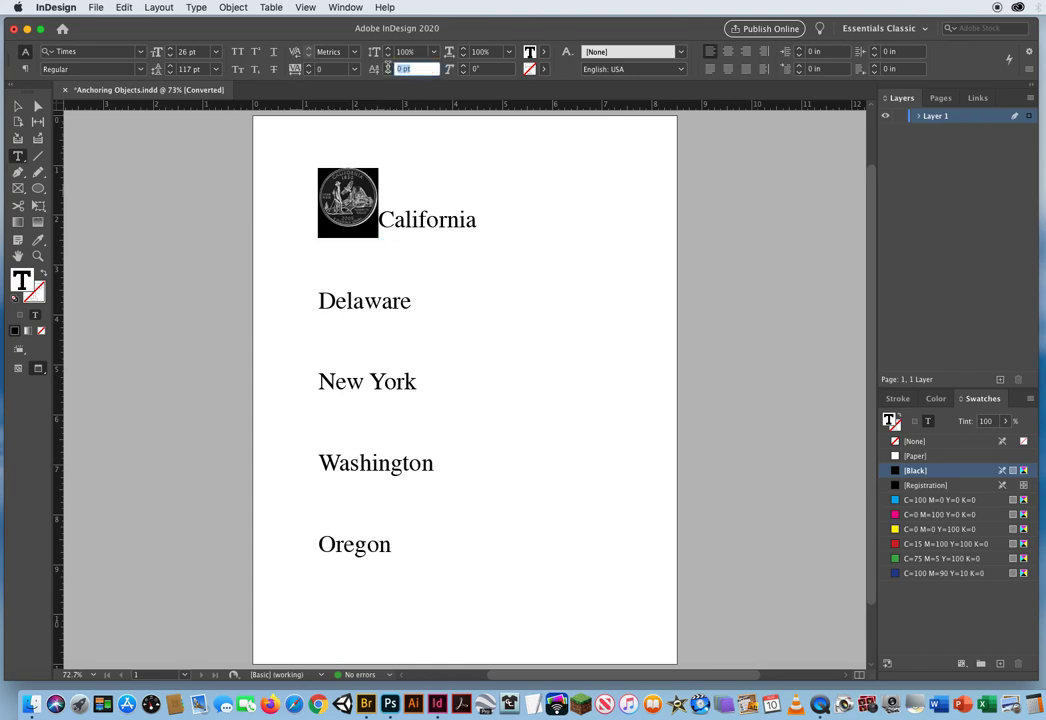
{"action": "left_click", "coordinate": [388, 73], "text": "shift"}
{"action": "left_click", "coordinate": [388, 73], "text": "shift"}
{"action": "left_click", "coordinate": [388, 73]}
{"action": "left_click", "coordinate": [388, 73], "text": "shift"}
{"action": "key", "text": "Down"}
{"action": "key", "text": "Down"}
{"action": "key", "text": "Down"}
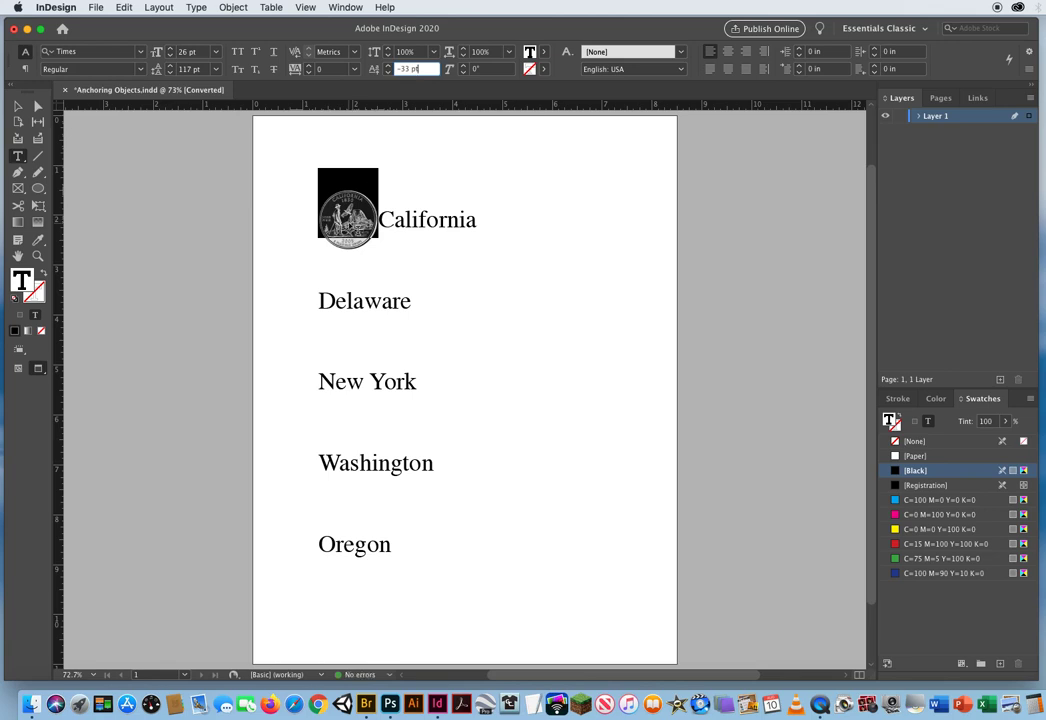
{"action": "left_click", "coordinate": [412, 225]}
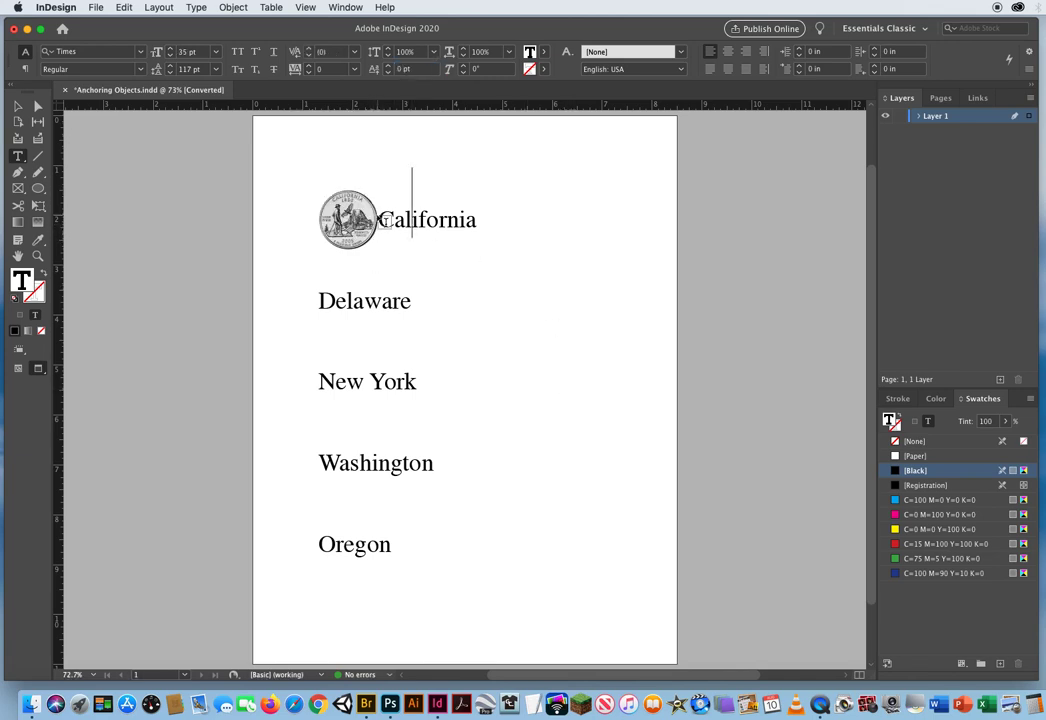
Space the California coin from its name and copy the coin with Edit > Copy
{"action": "key", "text": "Left"}
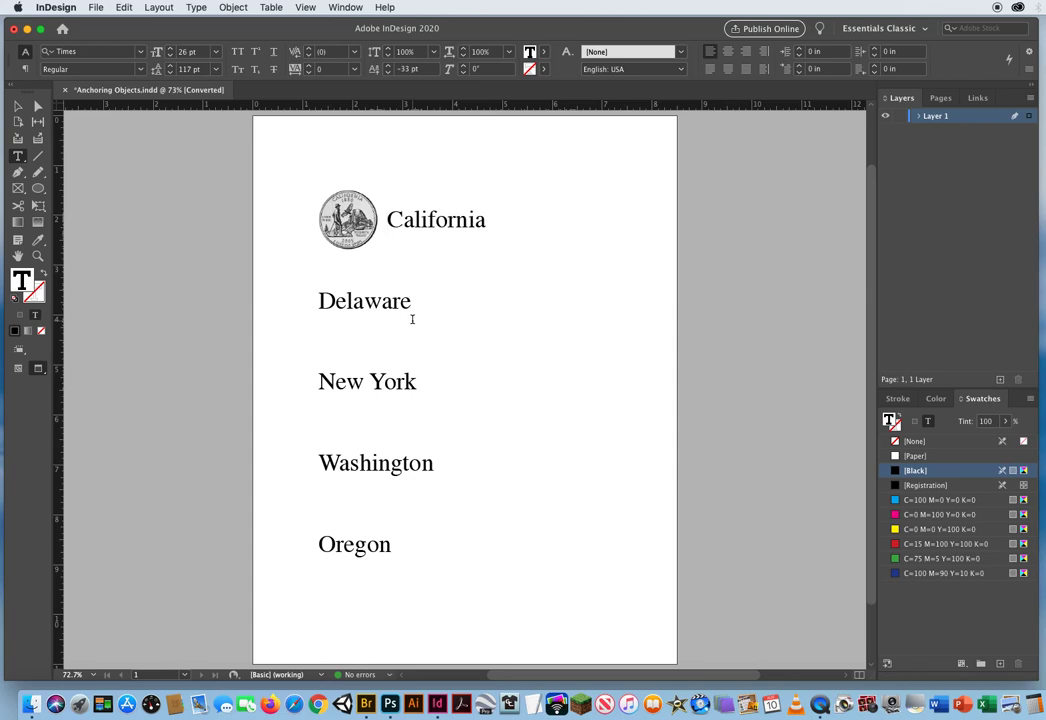
{"action": "left_click", "coordinate": [17, 105]}
{"action": "left_click", "coordinate": [366, 232]}
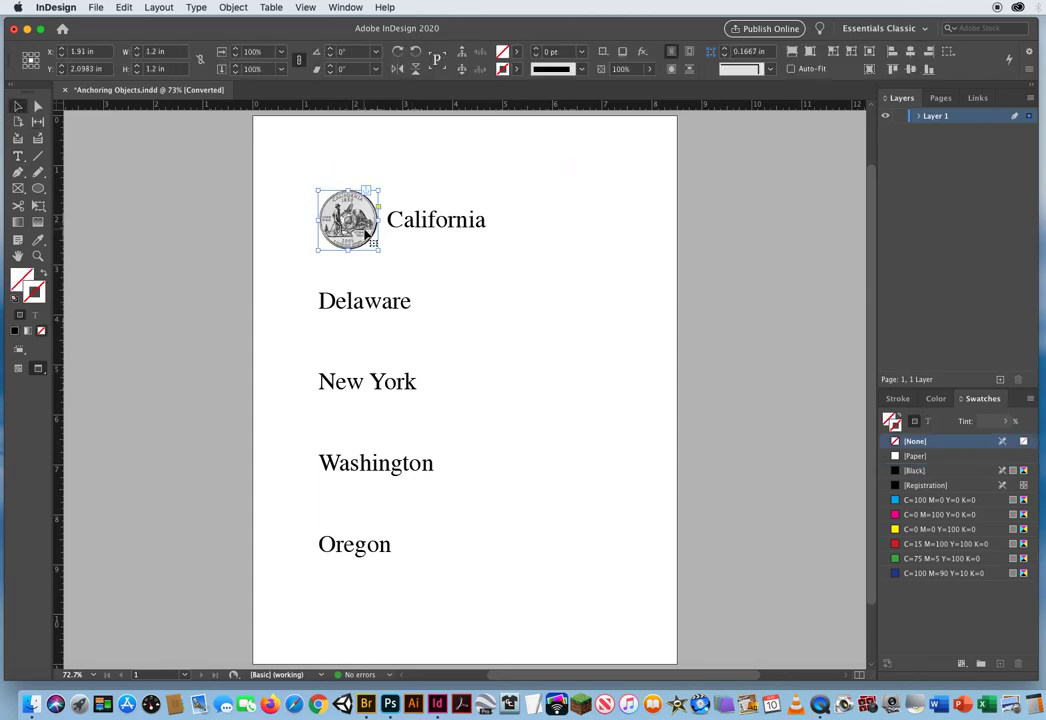
{"action": "left_click", "coordinate": [123, 7]}
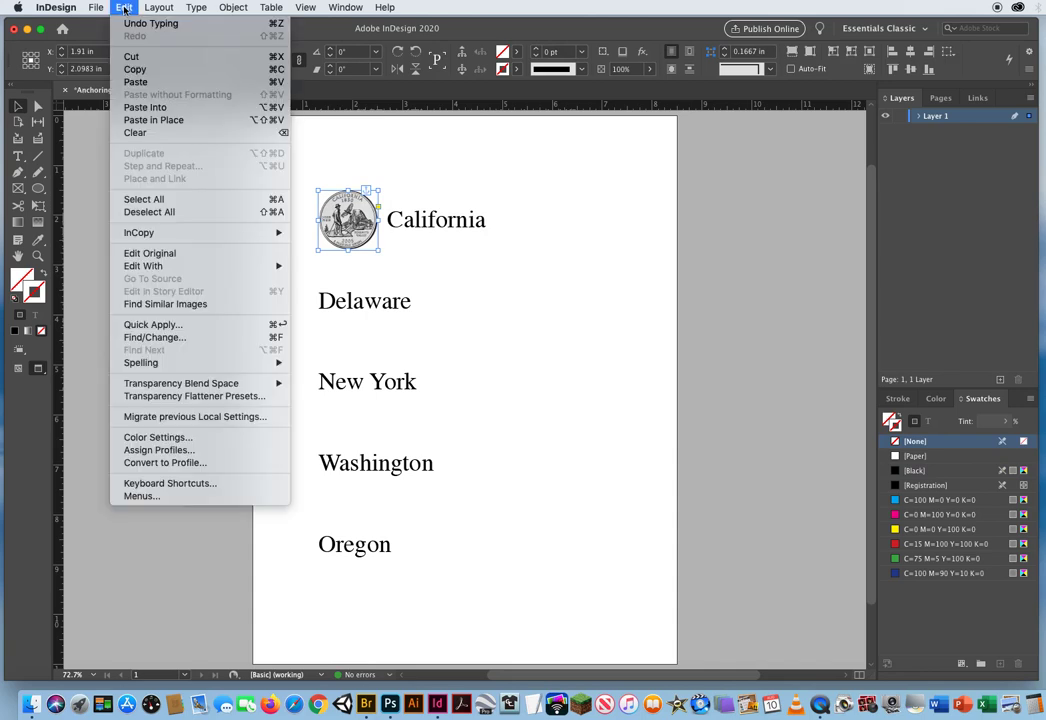
{"action": "left_click", "coordinate": [134, 70]}
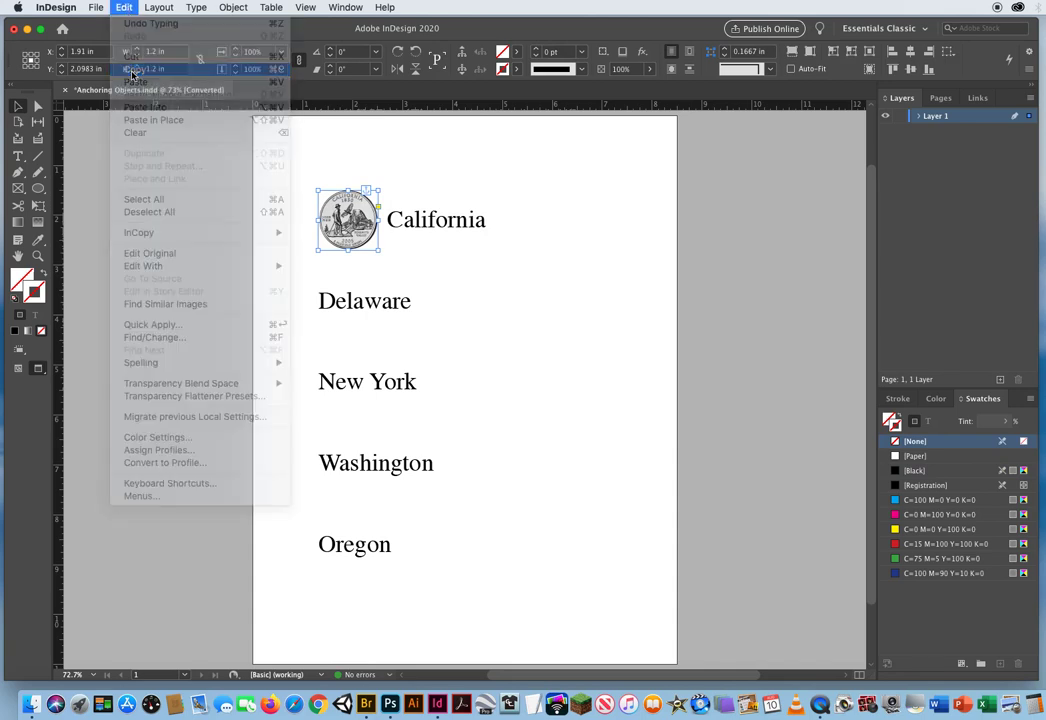
{"action": "left_click", "coordinate": [19, 157]}
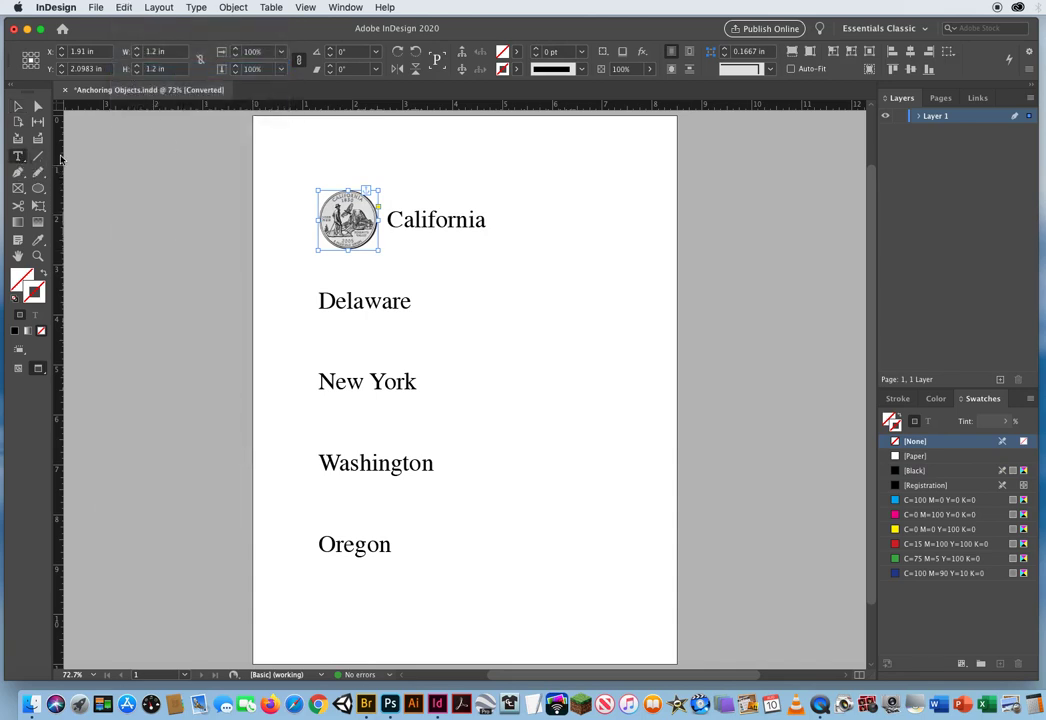
Paste the copied coin inline in front of Delaware and select it
{"action": "left_click", "coordinate": [320, 301]}
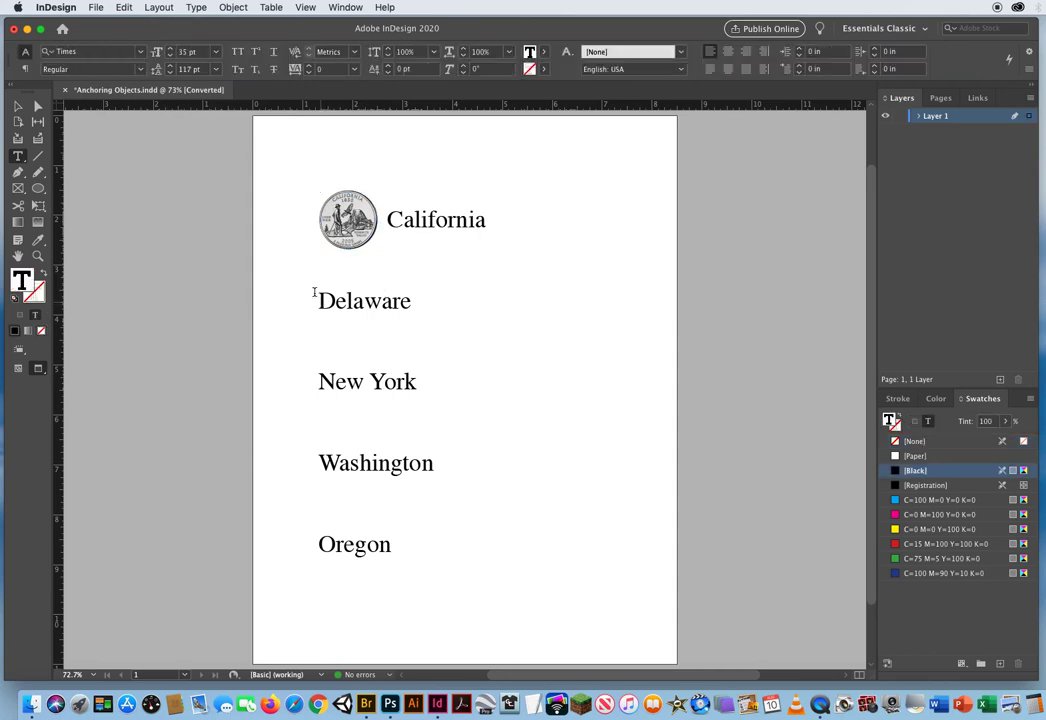
{"action": "left_click", "coordinate": [124, 7]}
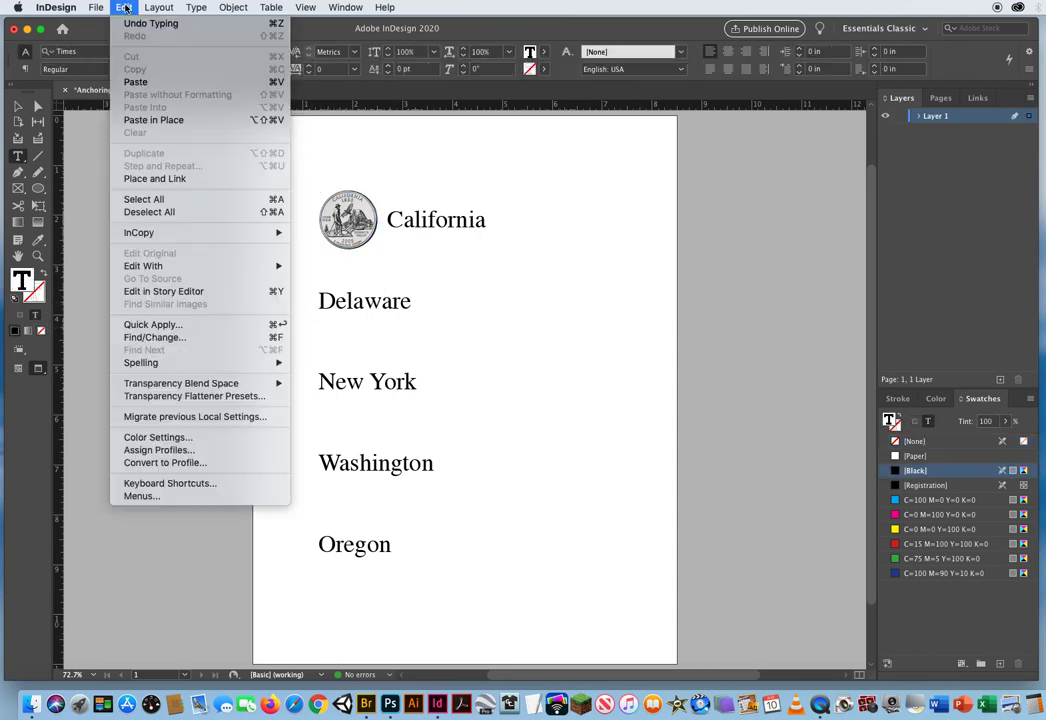
{"action": "left_click", "coordinate": [135, 81]}
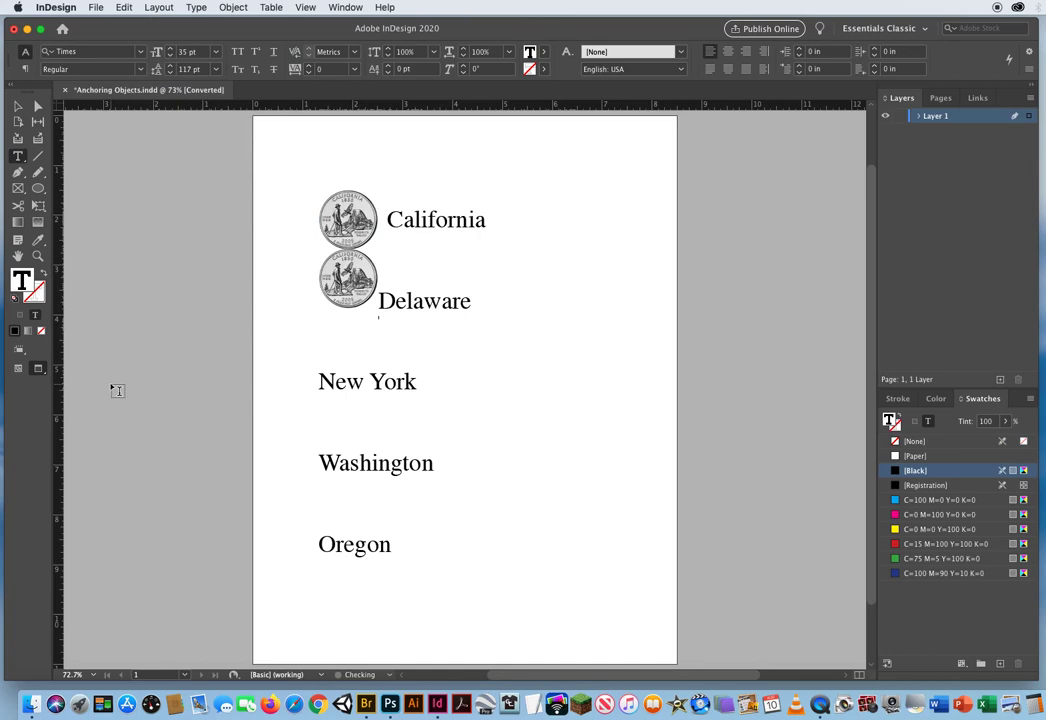
{"action": "left_click", "coordinate": [17, 106]}
Replace the pasted coin before Delaware with de_winner.jpg via Place
{"action": "left_click", "coordinate": [362, 297]}
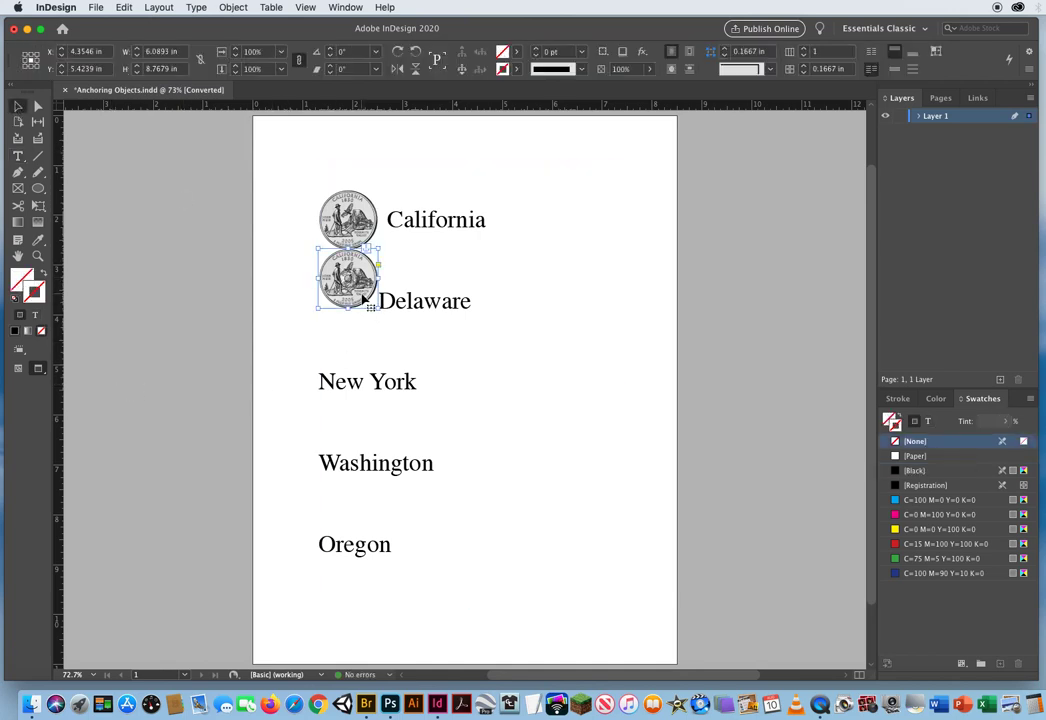
{"action": "key", "text": "super+d"}
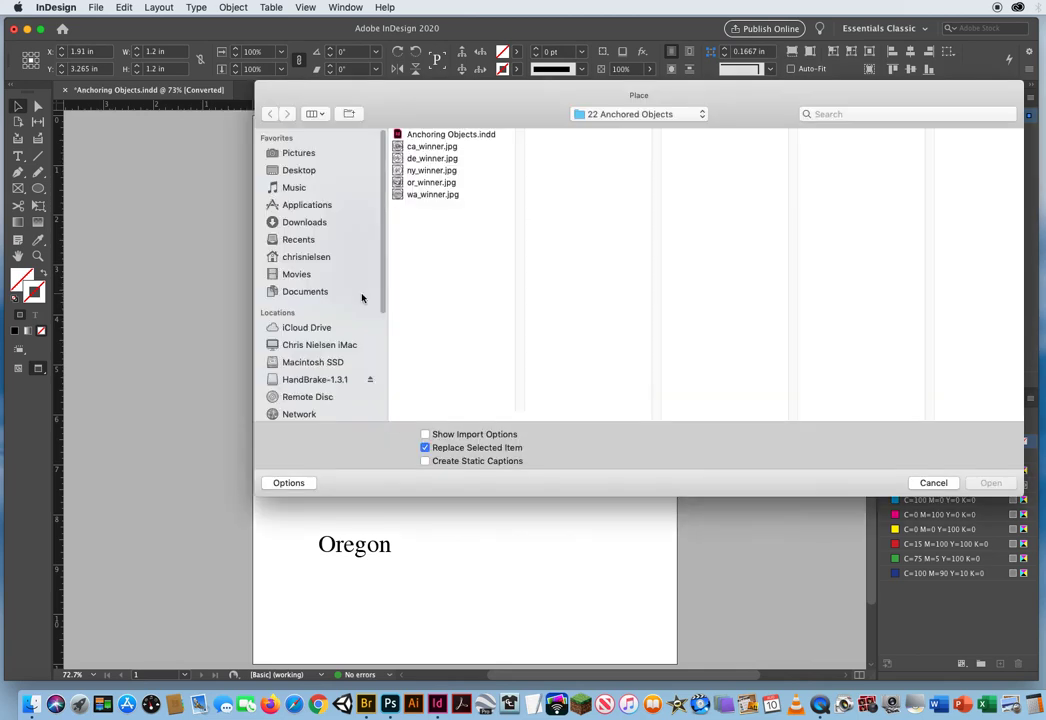
{"action": "left_click", "coordinate": [448, 160]}
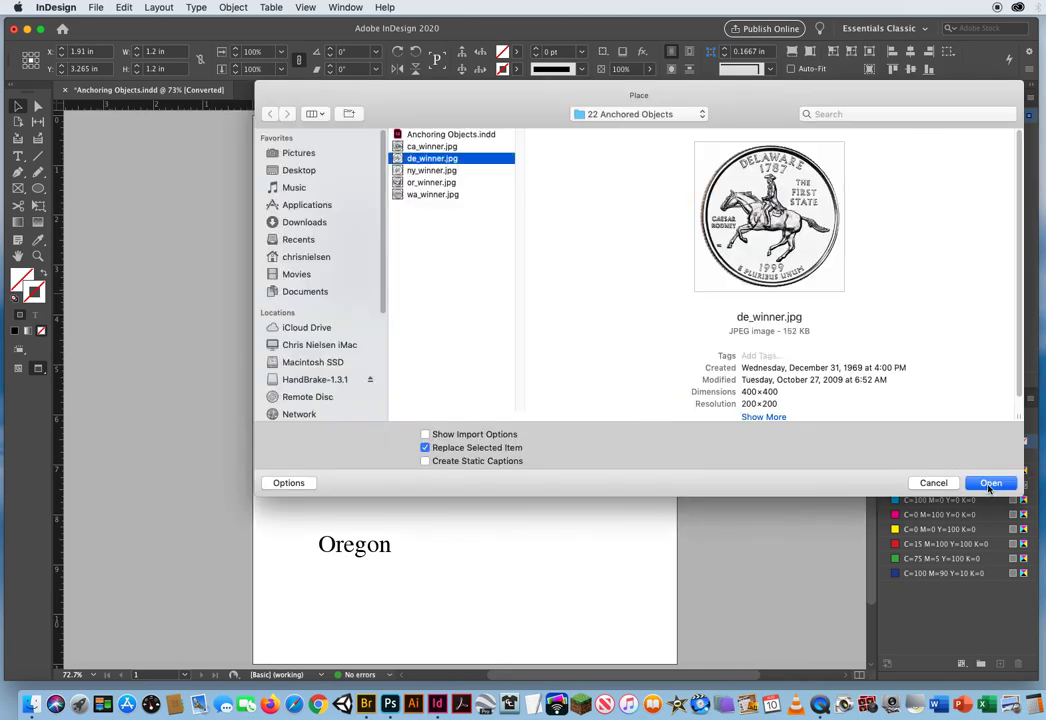
{"action": "left_click", "coordinate": [989, 484]}
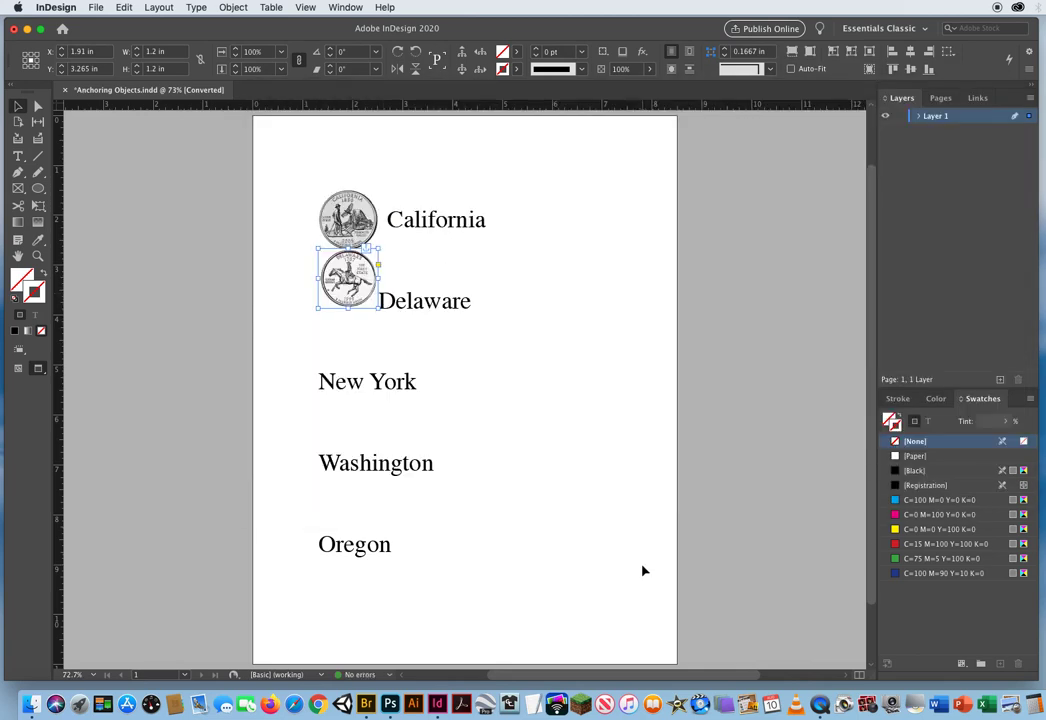
Check the California coin's baseline shift value in the Control panel
{"action": "left_click", "coordinate": [19, 157]}
{"action": "left_click", "coordinate": [371, 214]}
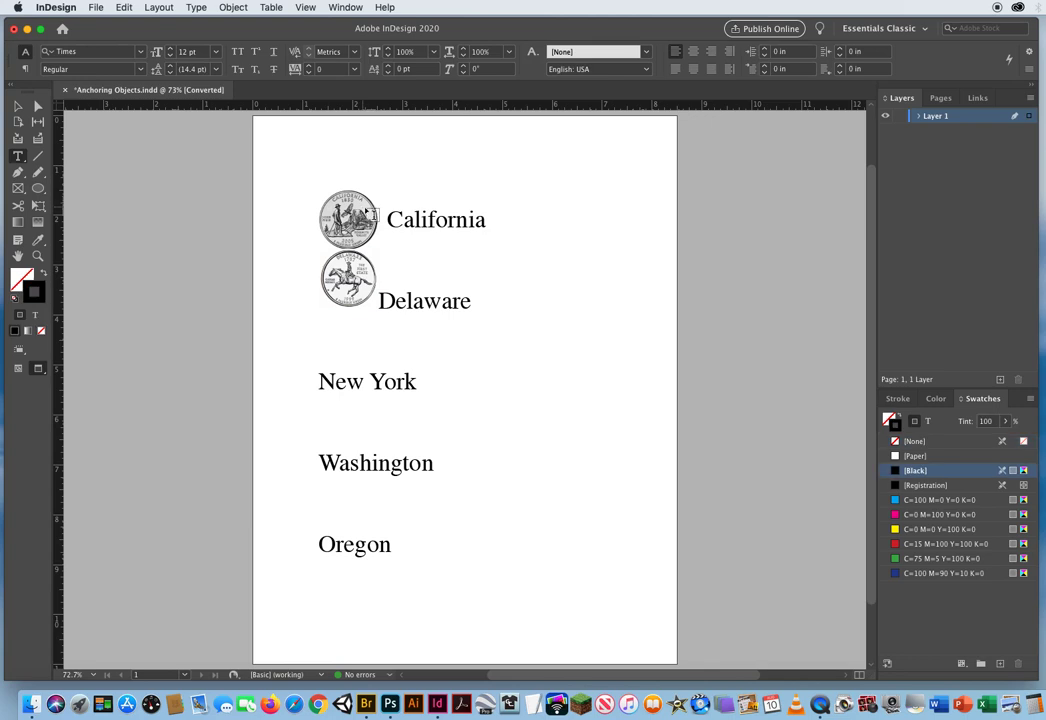
{"action": "left_click", "coordinate": [316, 213], "text": "shift"}
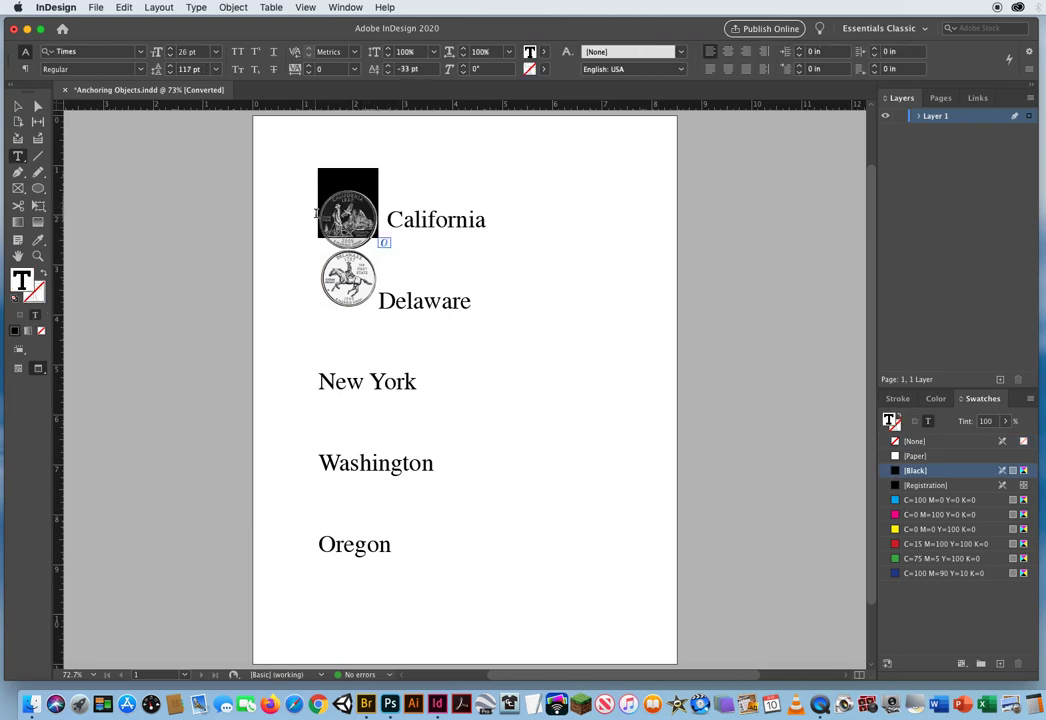
{"action": "left_click", "coordinate": [386, 68]}
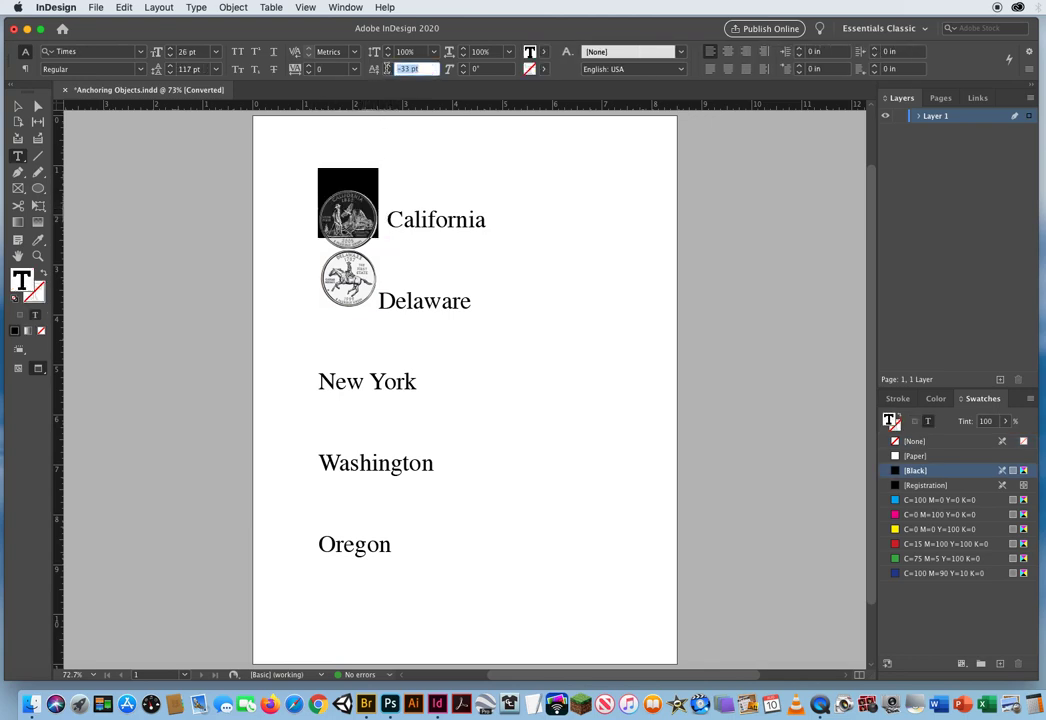
Apply a -33 pt baseline shift to the Delaware coin and space it from the name
{"action": "left_click", "coordinate": [380, 290]}
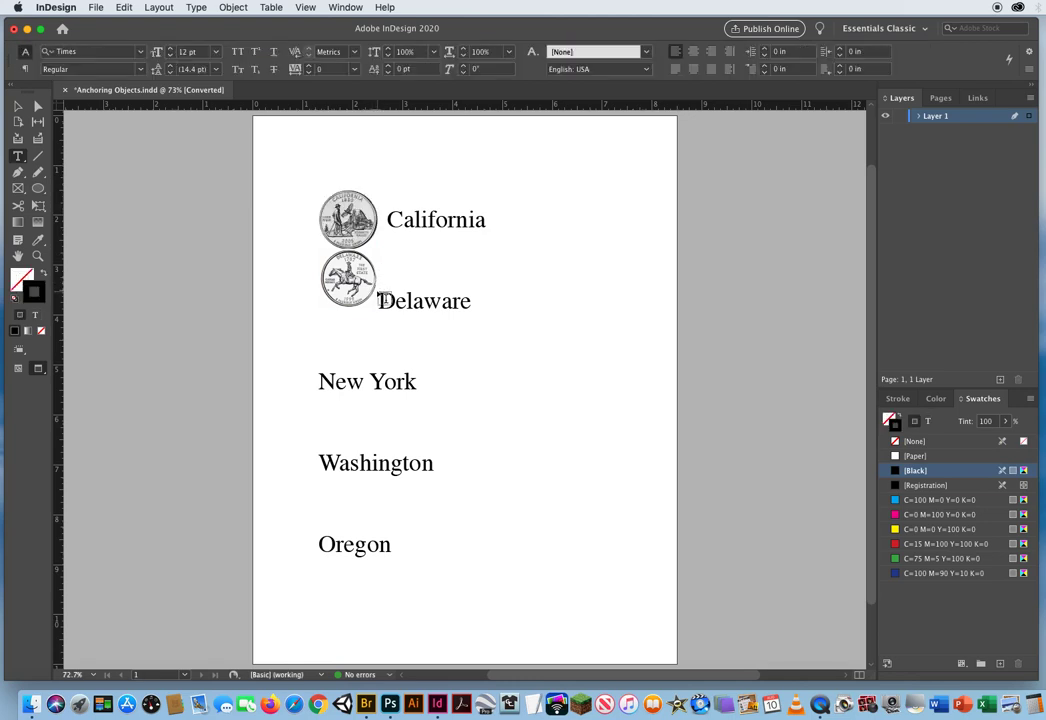
{"action": "left_click_drag", "start_coordinate": [380, 290], "coordinate": [315, 292]}
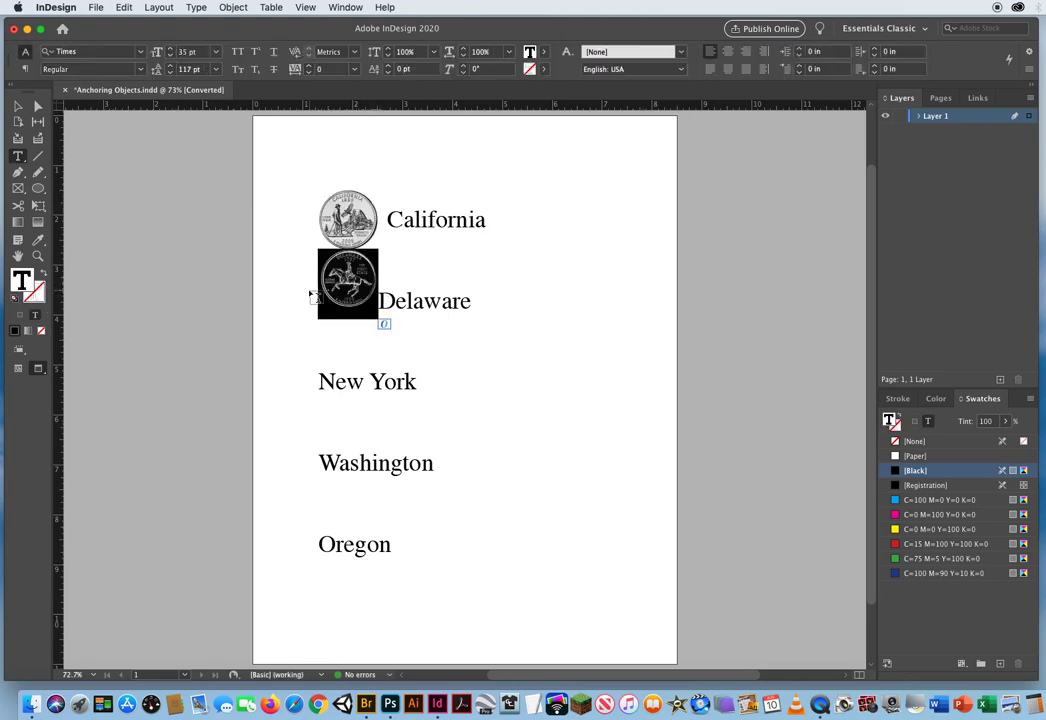
{"action": "triple_click", "coordinate": [425, 68]}
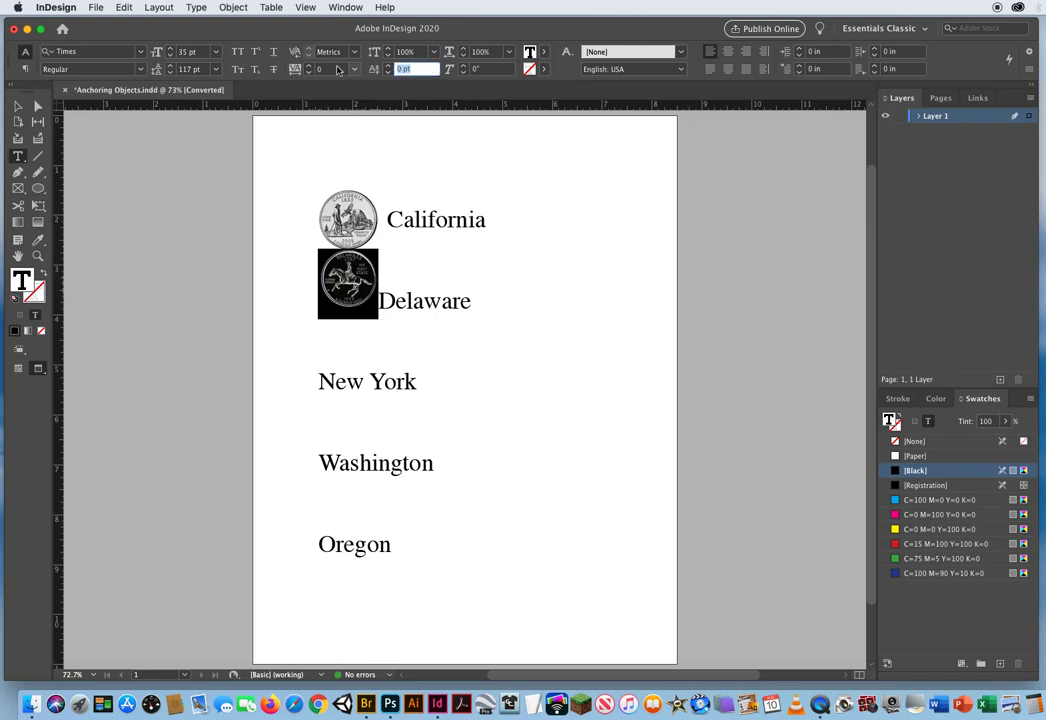
{"action": "type", "text": "-33"}
{"action": "key", "text": "Return"}
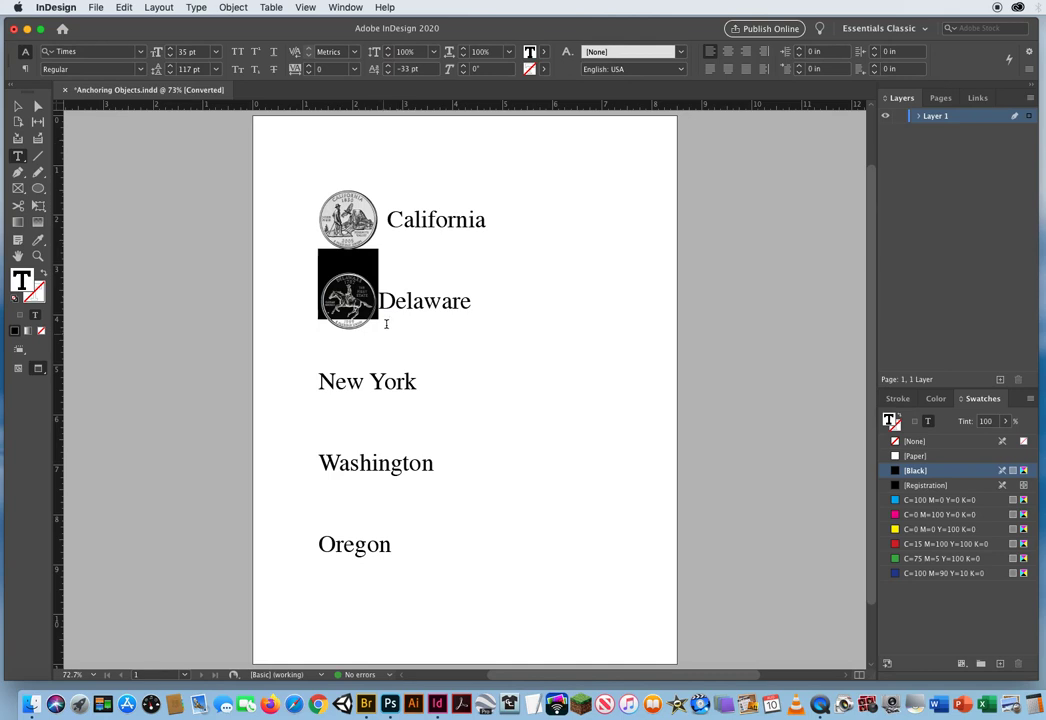
{"action": "left_click", "coordinate": [380, 300]}
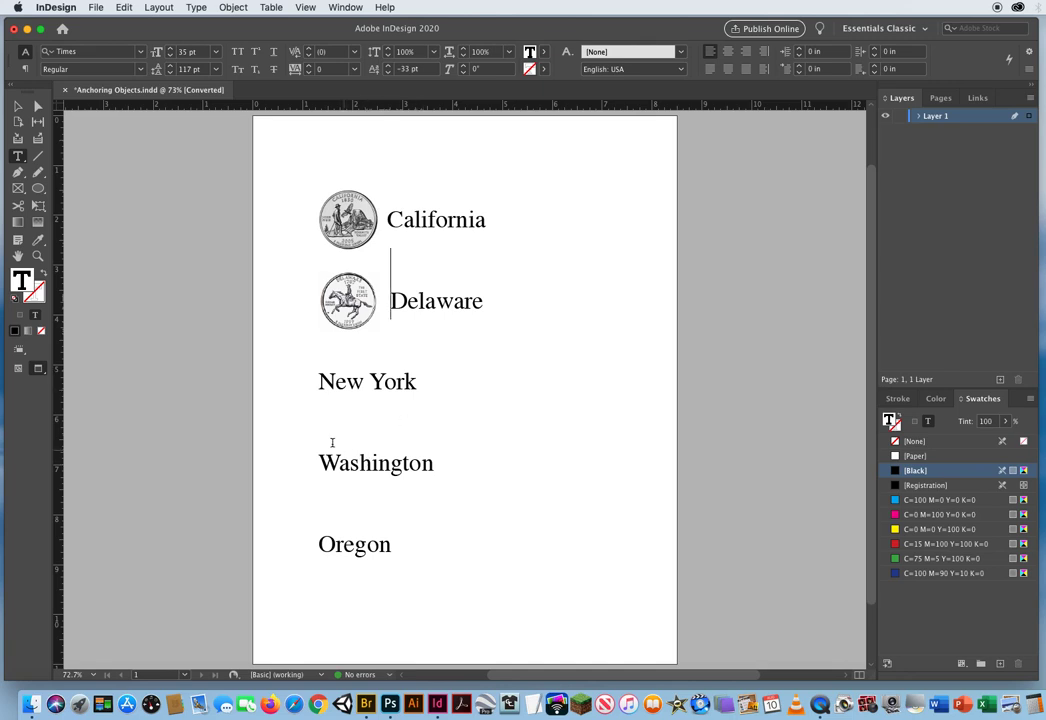
Paste coin copies inline before New York, Washington and Oregon
{"action": "left_click", "coordinate": [319, 381]}
{"action": "key", "text": "super+v"}
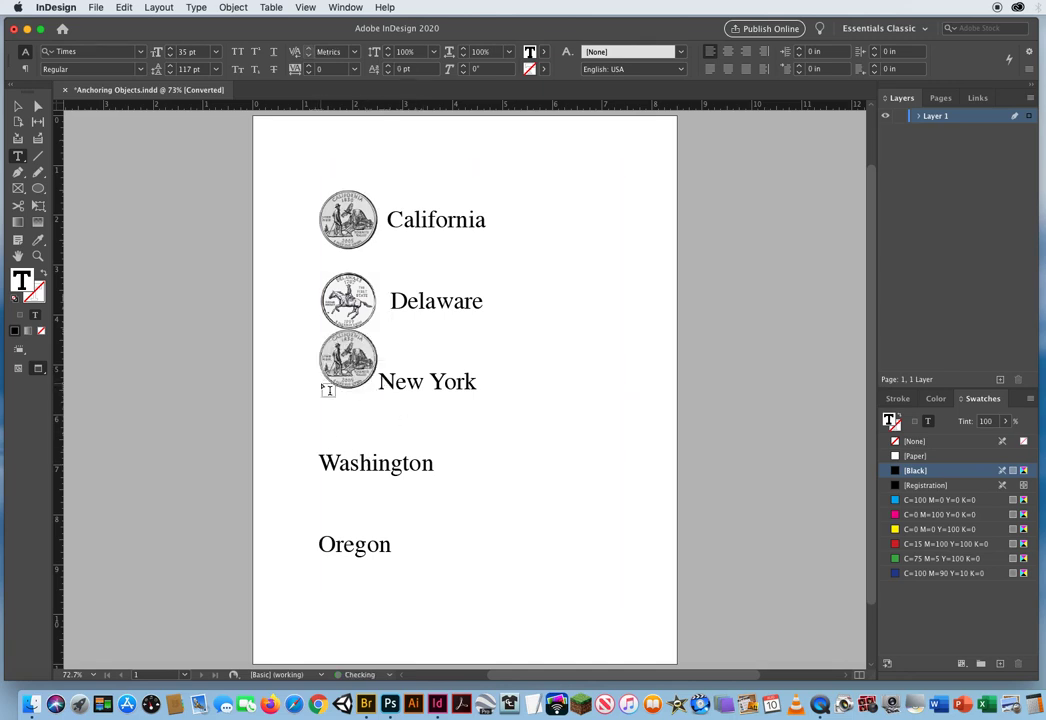
{"action": "left_click", "coordinate": [319, 462]}
{"action": "key", "text": "super+v"}
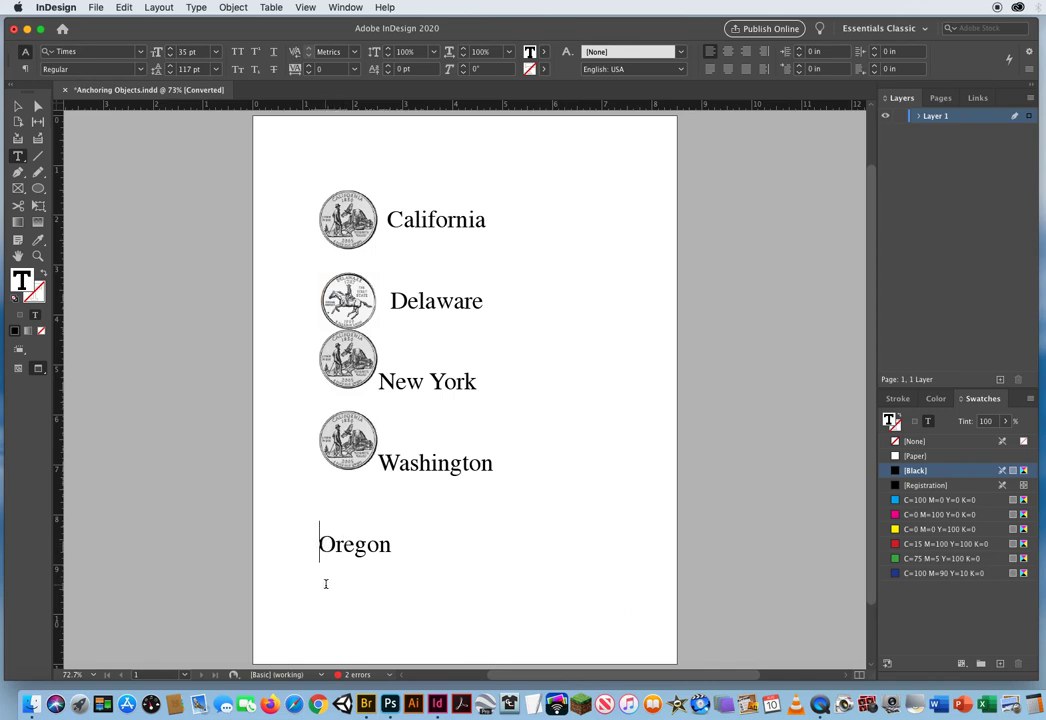
{"action": "key", "text": "super+v"}
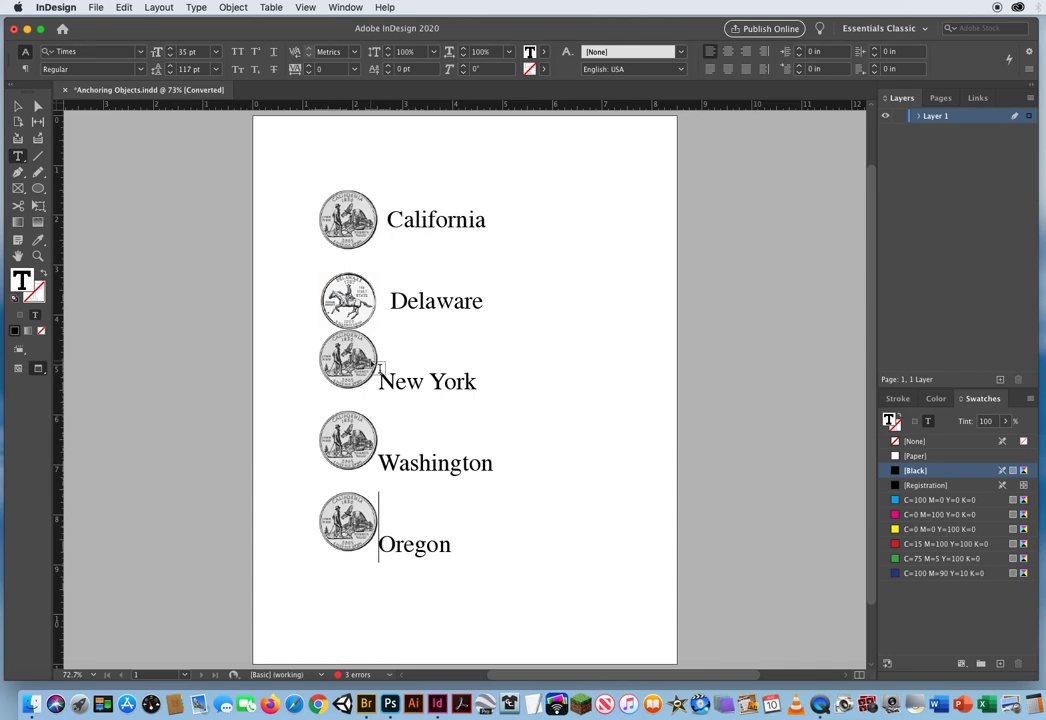
Set a -33 pt baseline shift on the New York, Washington and Oregon coins
{"action": "left_click_drag", "start_coordinate": [380, 370], "coordinate": [312, 358]}
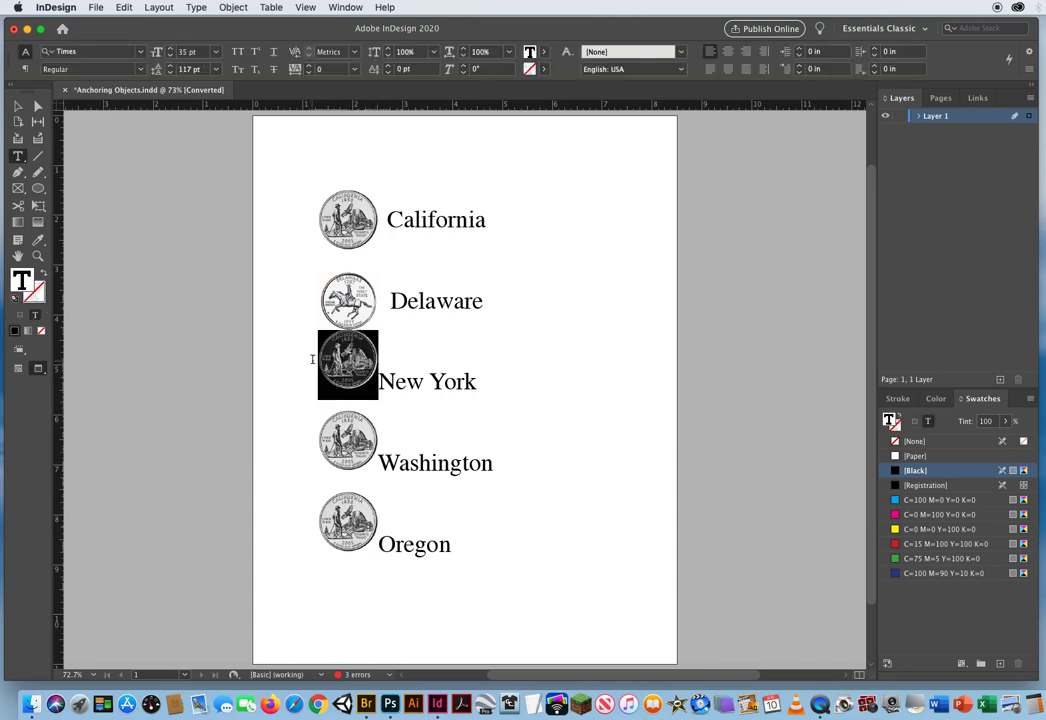
{"action": "left_click", "coordinate": [423, 68]}
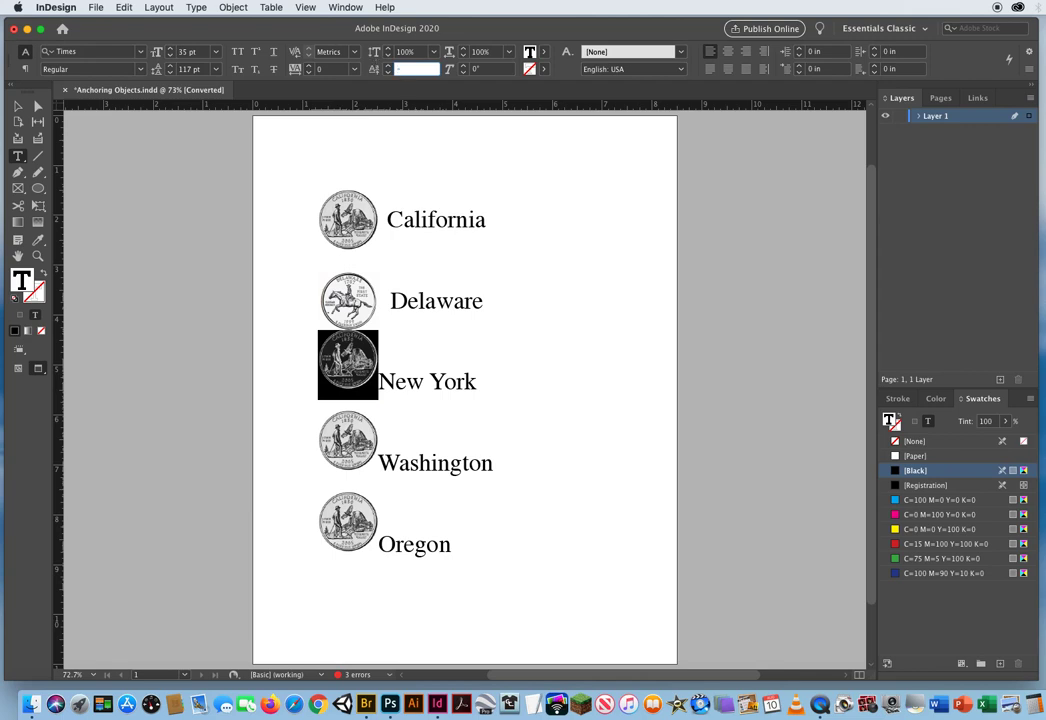
{"action": "key", "text": "Return"}
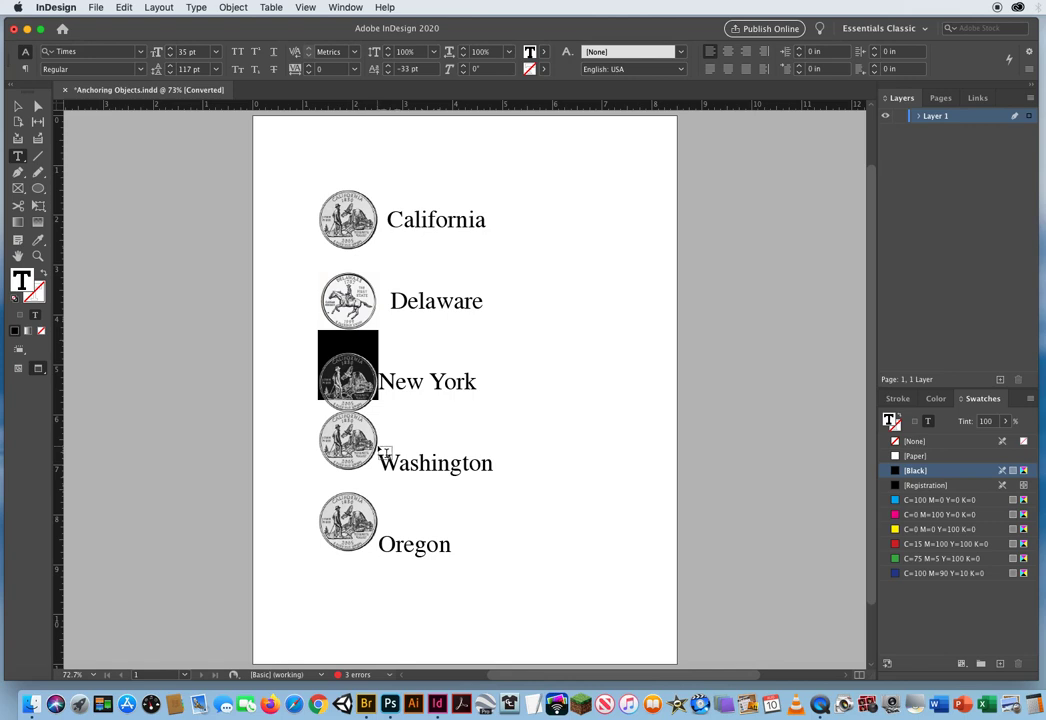
{"action": "left_click_drag", "start_coordinate": [379, 452], "coordinate": [306, 439]}
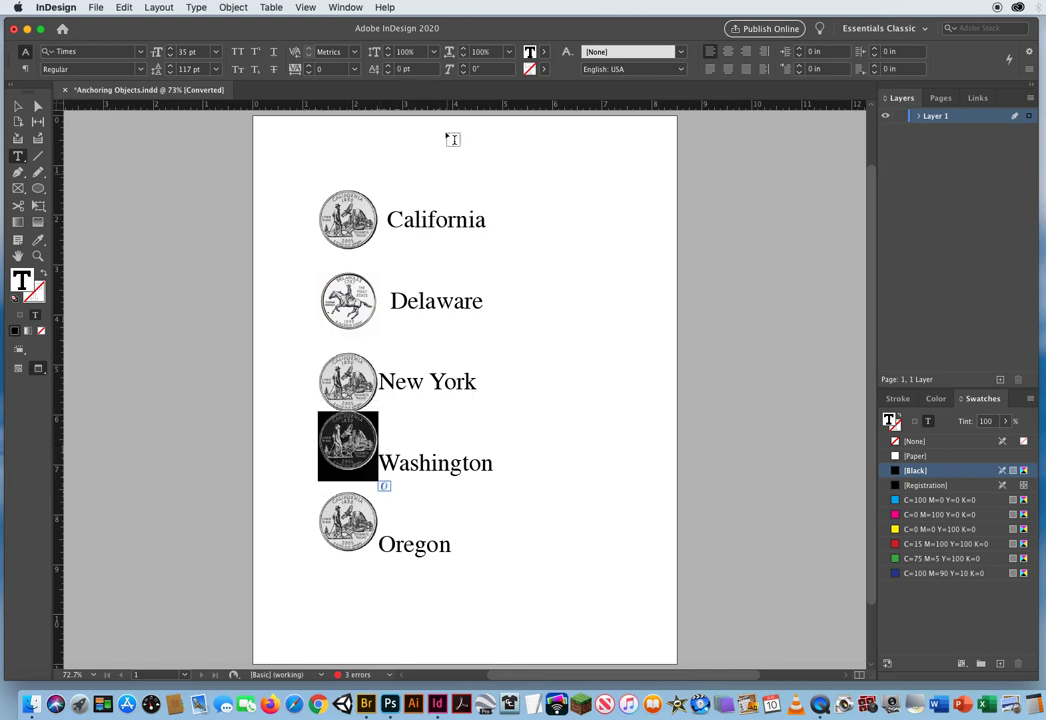
{"action": "left_click", "coordinate": [405, 68]}
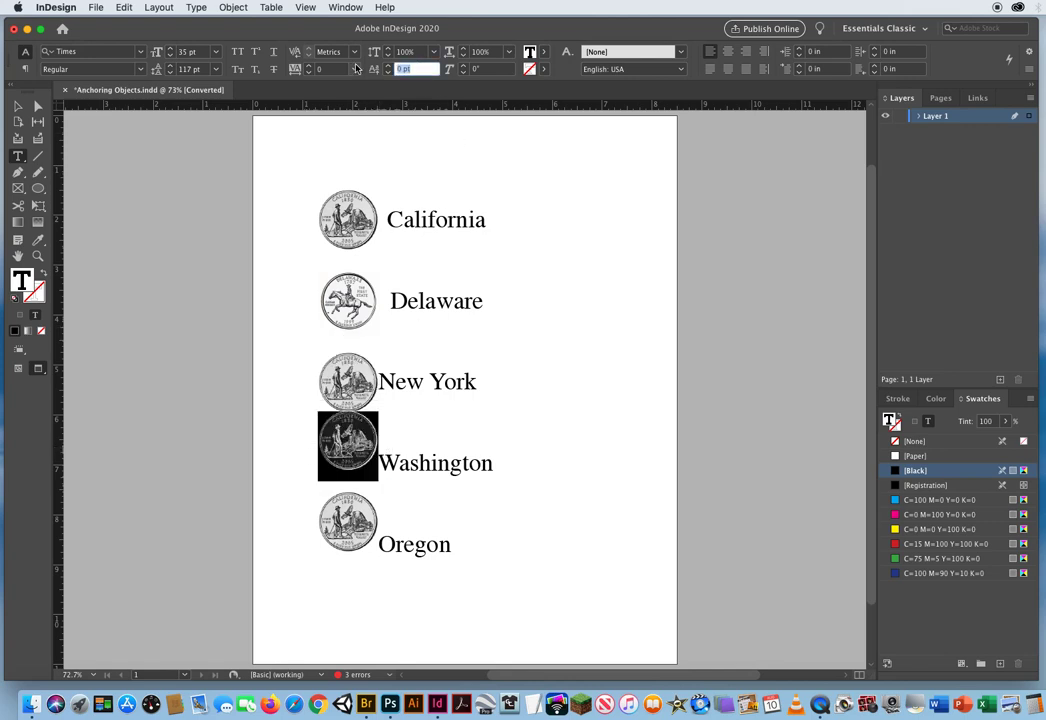
{"action": "key", "text": "Return"}
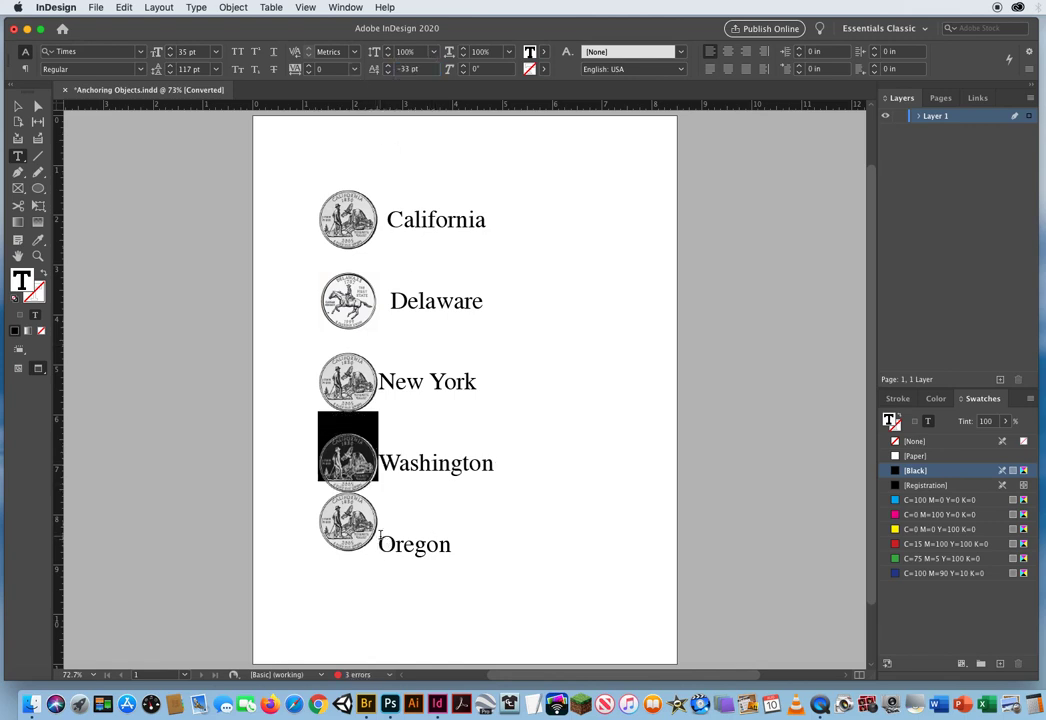
{"action": "left_click_drag", "start_coordinate": [380, 540], "coordinate": [315, 528]}
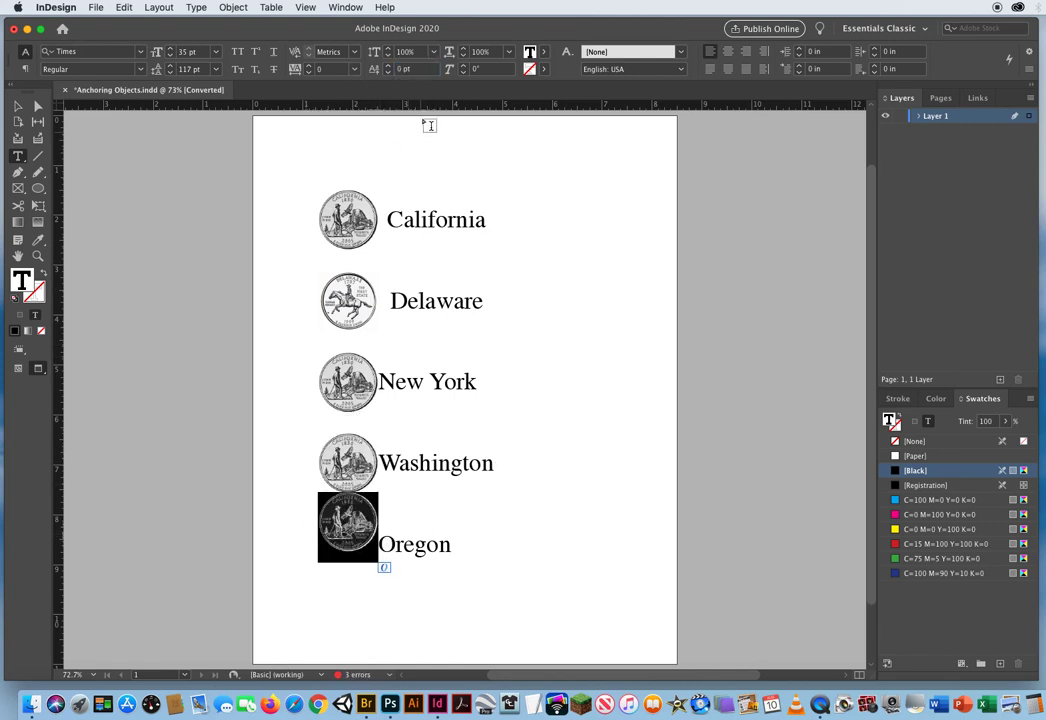
{"action": "left_click", "coordinate": [414, 68]}
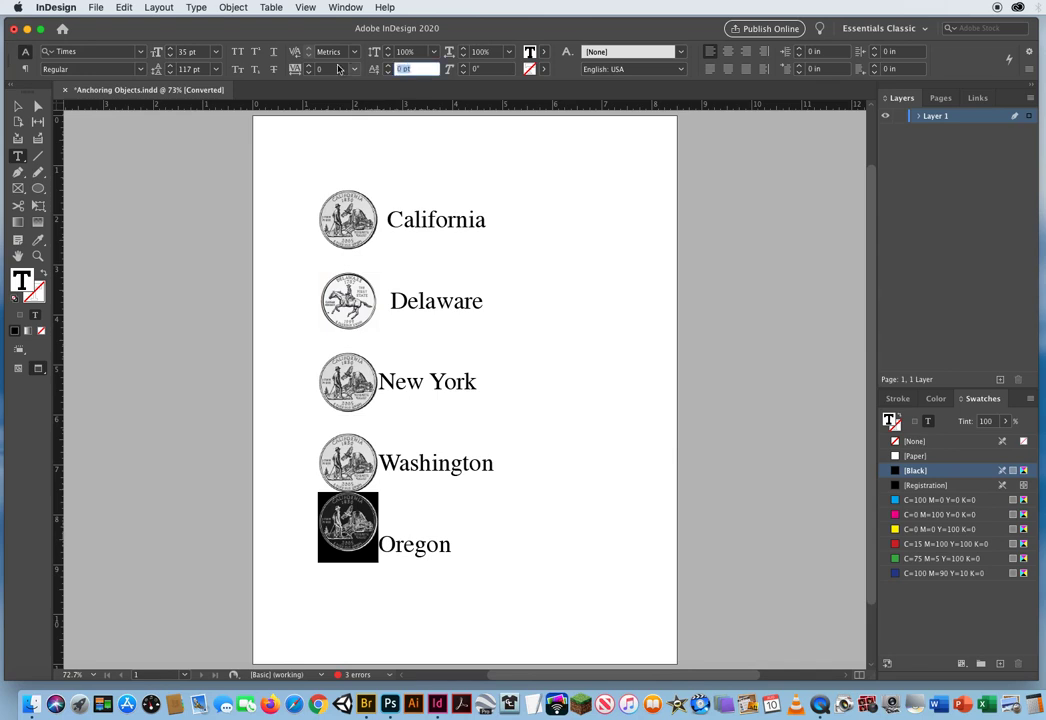
{"action": "type", "text": "-33"}
{"action": "key", "text": "Return"}
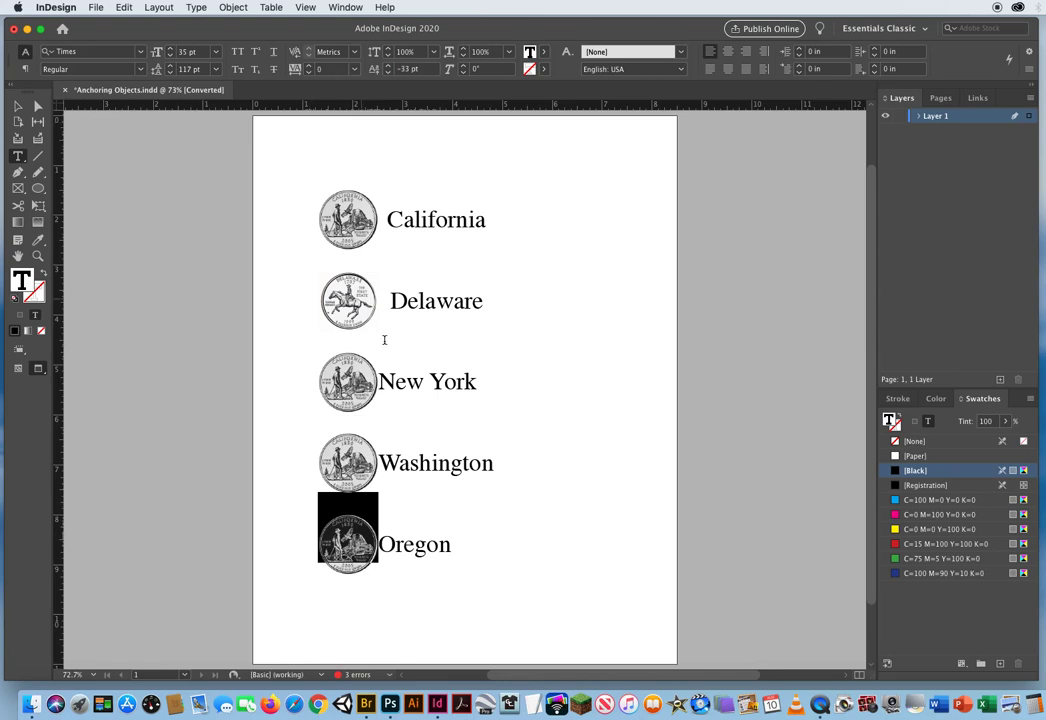
Add spacing before New York, Washington and Oregon to align the names
{"action": "left_click", "coordinate": [397, 417]}
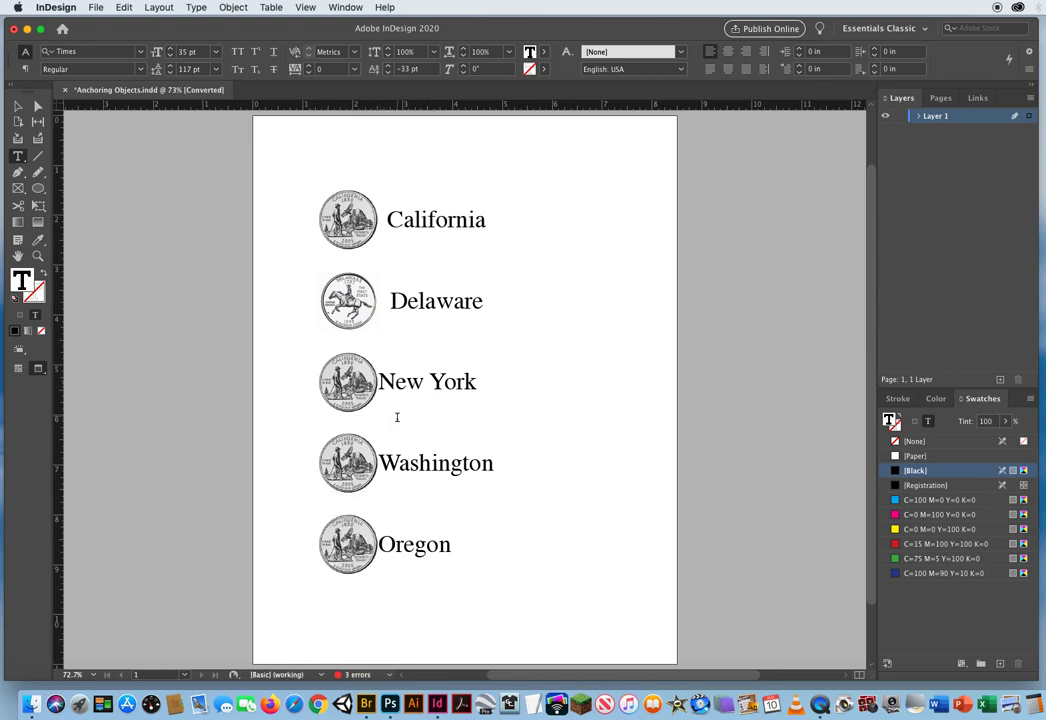
{"action": "left_click", "coordinate": [383, 465]}
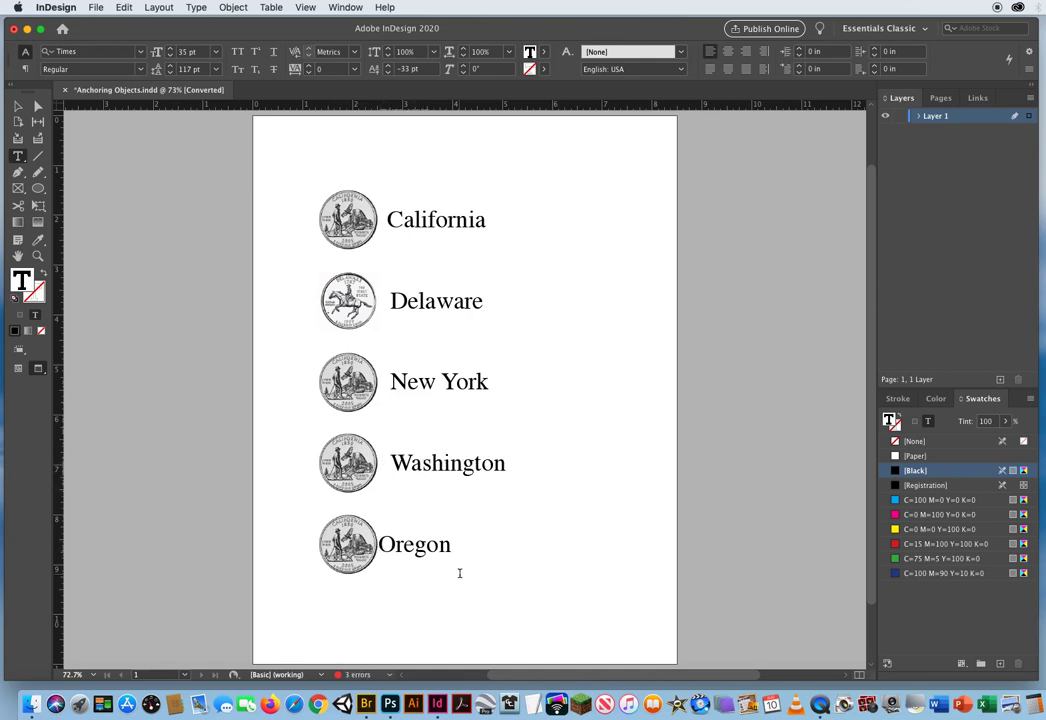
{"action": "key", "text": "Down"}
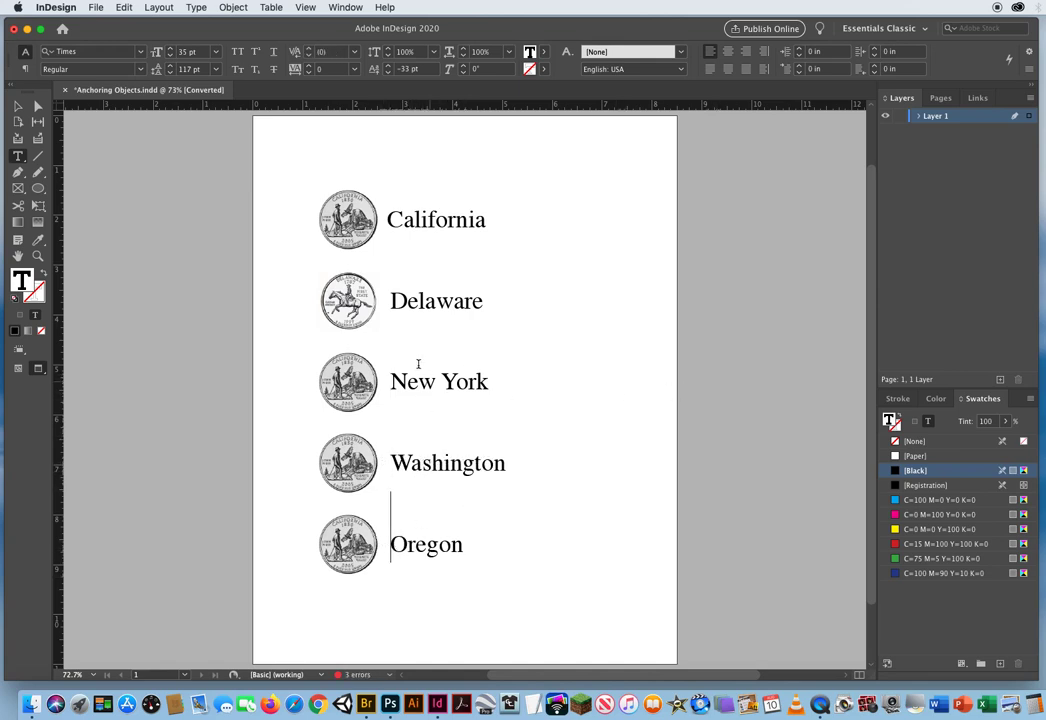
Replace the New York coin with ny_winner.jpg
{"action": "key", "text": "Escape"}
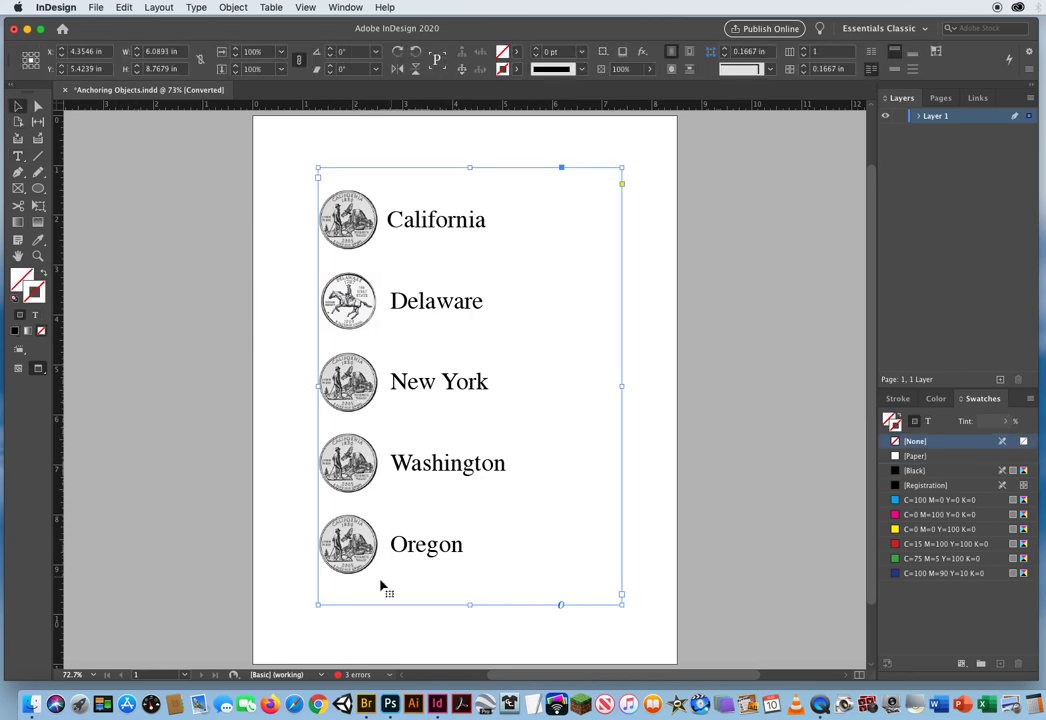
{"action": "left_click", "coordinate": [362, 370]}
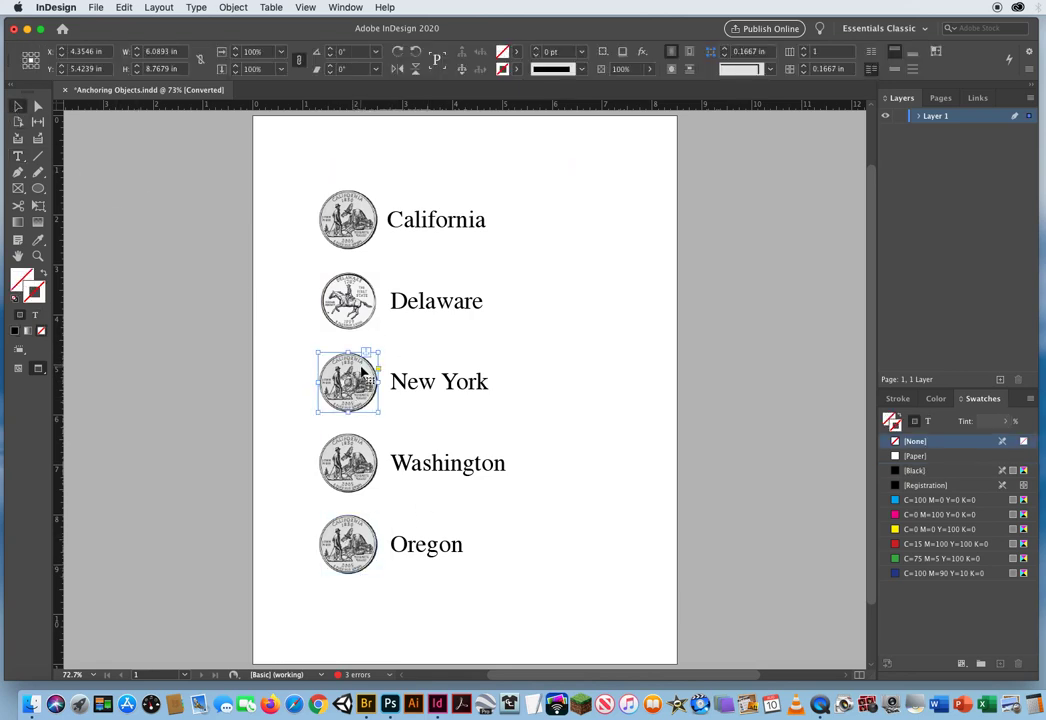
{"action": "key", "text": "super+d"}
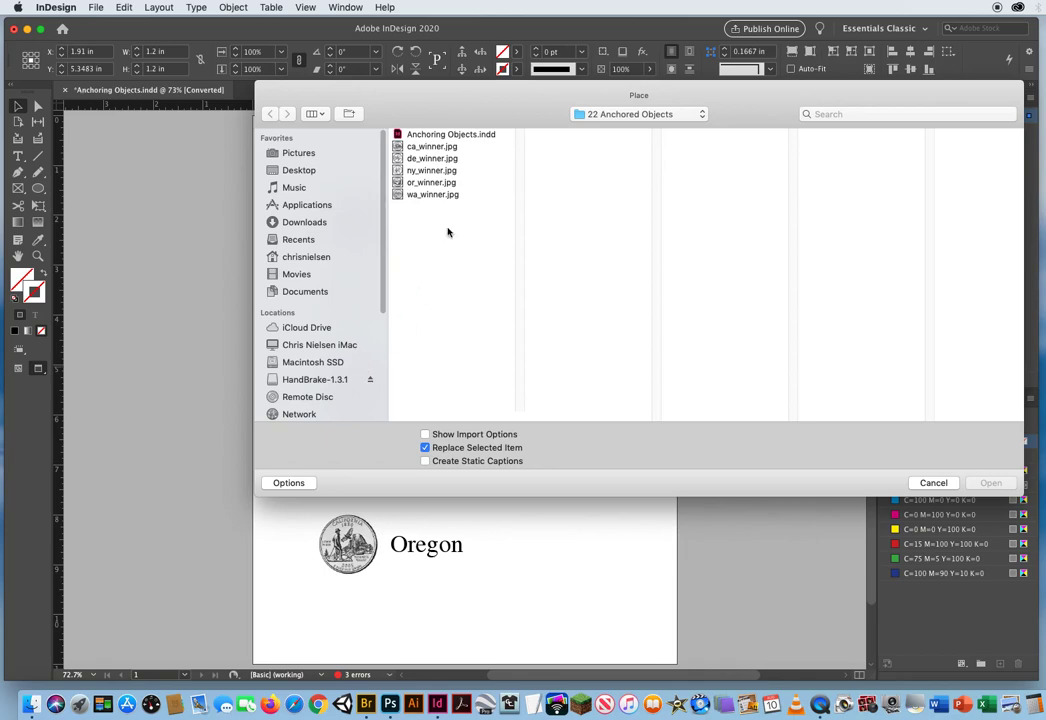
{"action": "left_click", "coordinate": [432, 171]}
{"action": "left_click", "coordinate": [988, 483]}
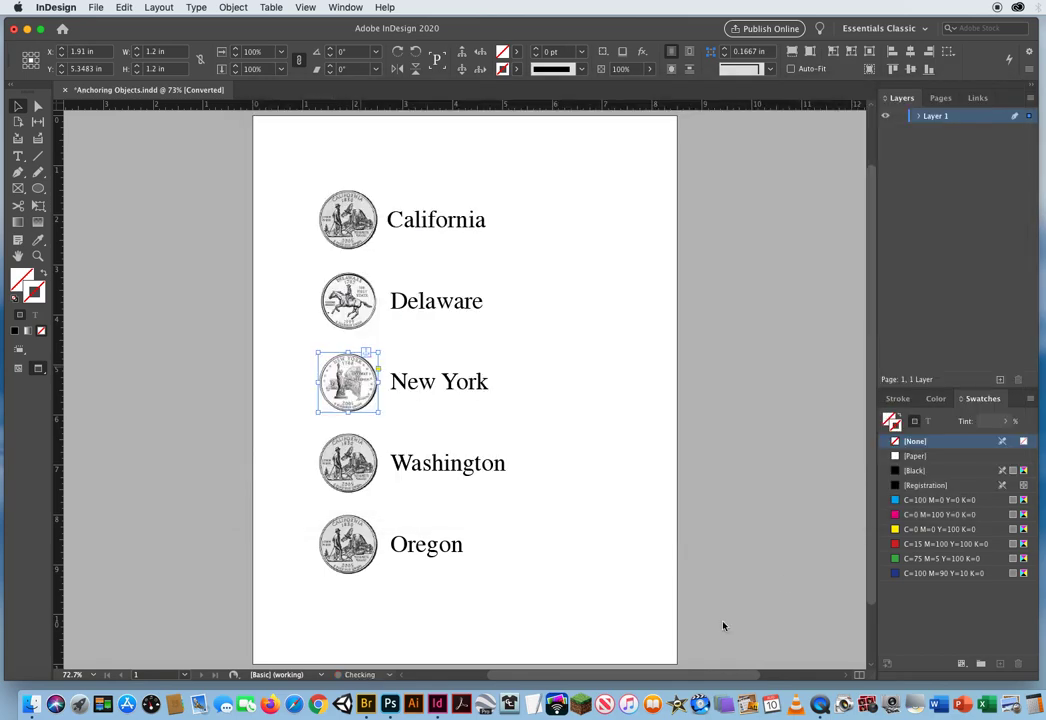
Replace the Washington coin with wa_winner.jpg
{"action": "left_click", "coordinate": [366, 462]}
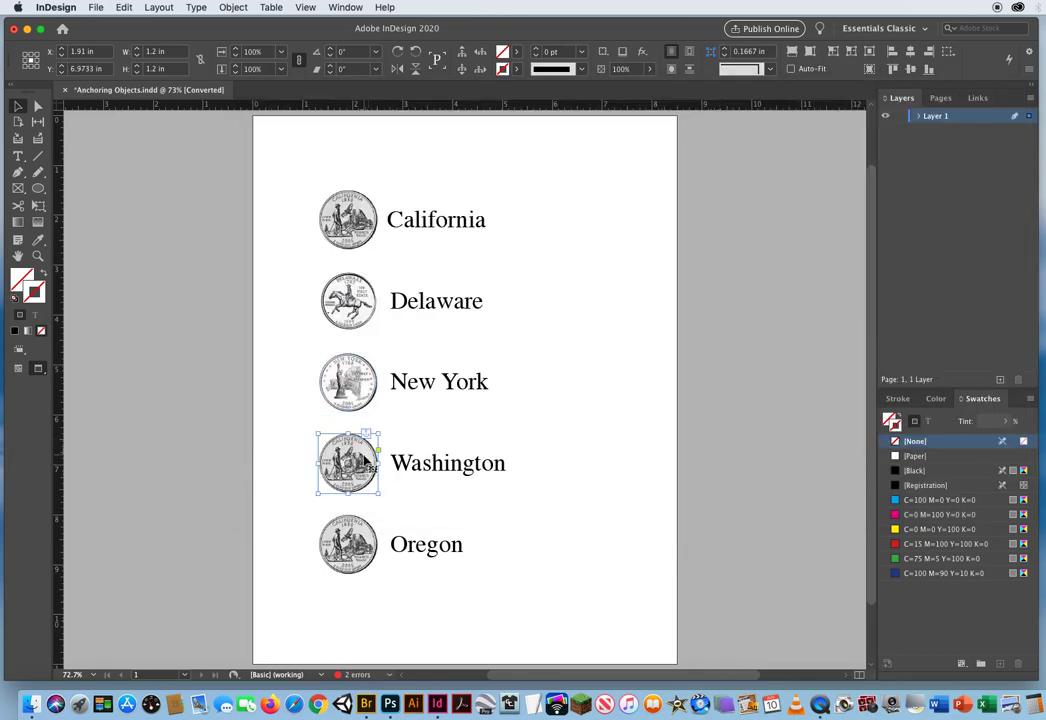
{"action": "key", "text": "super+d"}
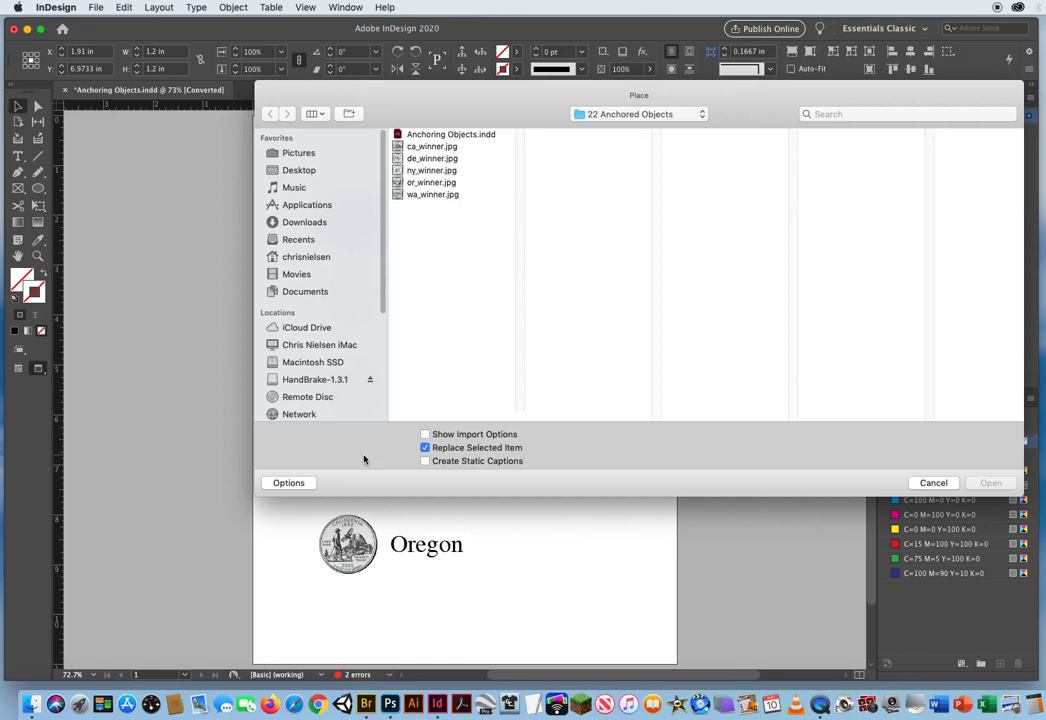
{"action": "left_click", "coordinate": [464, 196]}
{"action": "left_click", "coordinate": [988, 483]}
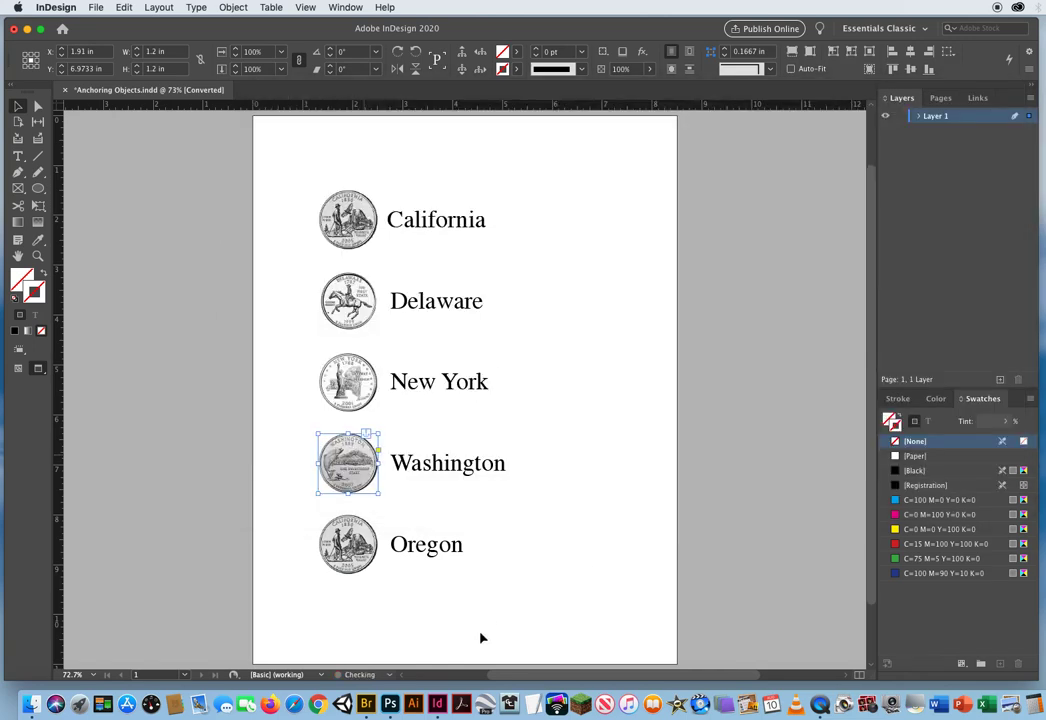
Replace the Oregon coin with or_winner.jpg and clear the selection
{"action": "left_click", "coordinate": [376, 545]}
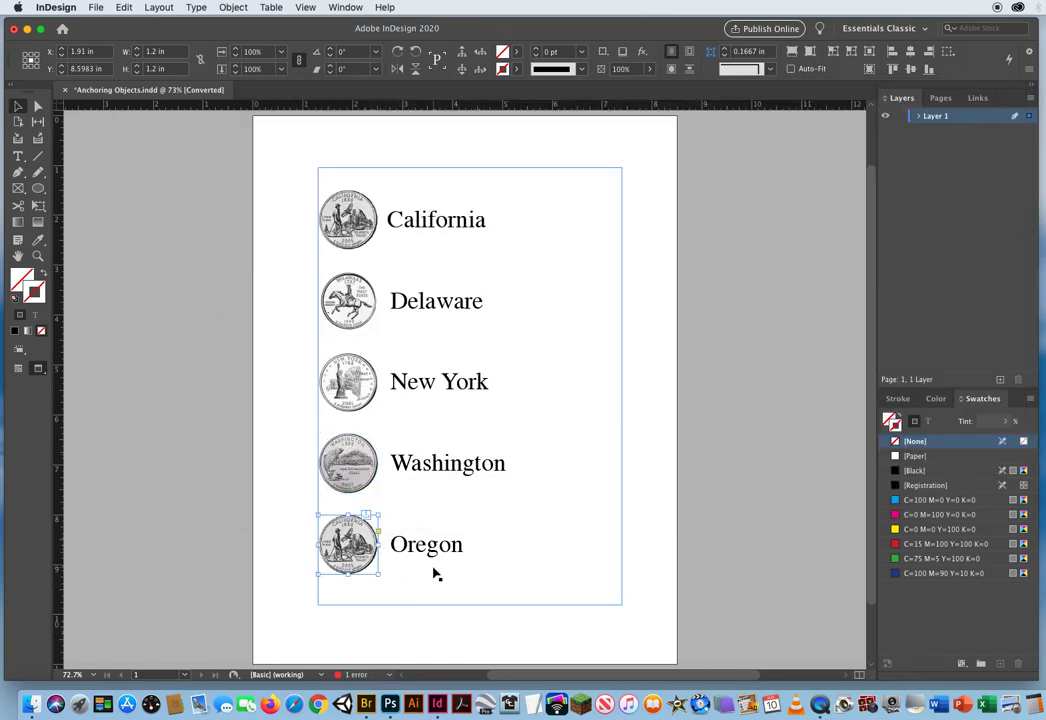
{"action": "key", "text": "super+d"}
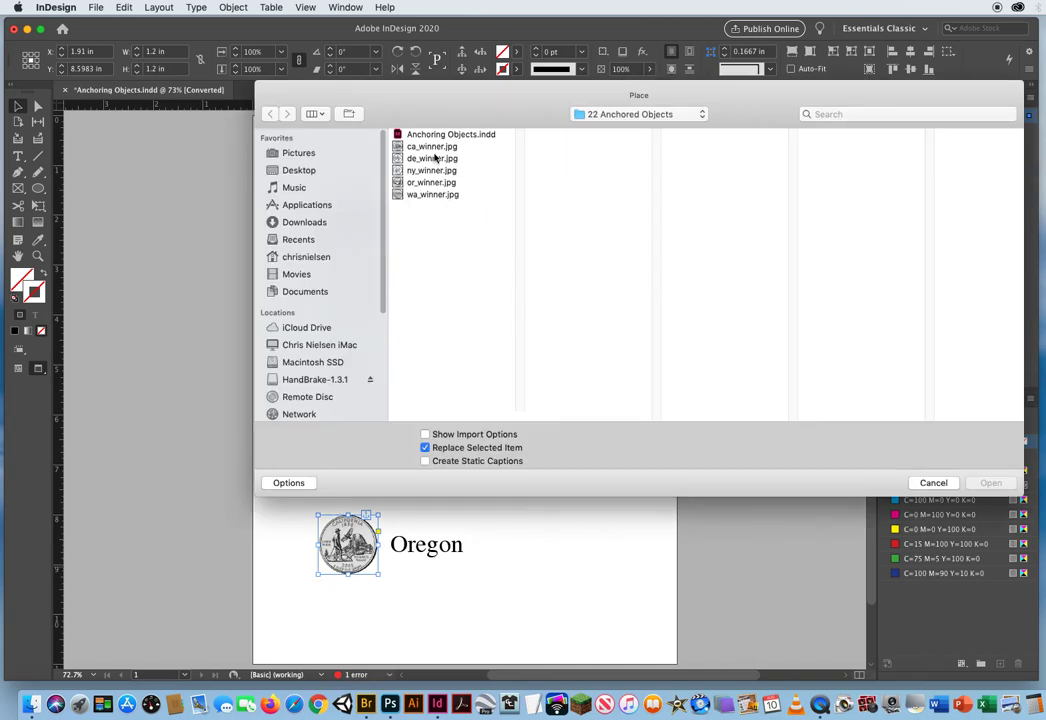
{"action": "left_click", "coordinate": [432, 184]}
{"action": "left_click", "coordinate": [983, 485]}
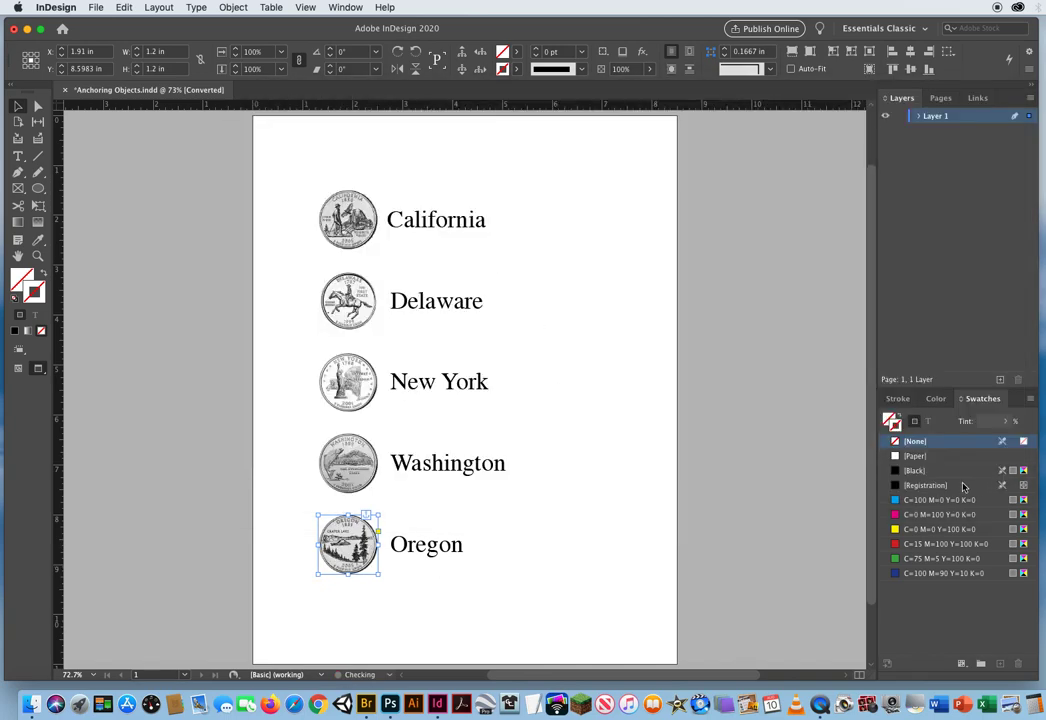
{"action": "left_click", "coordinate": [198, 398]}
{"action": "key", "text": "super+a"}
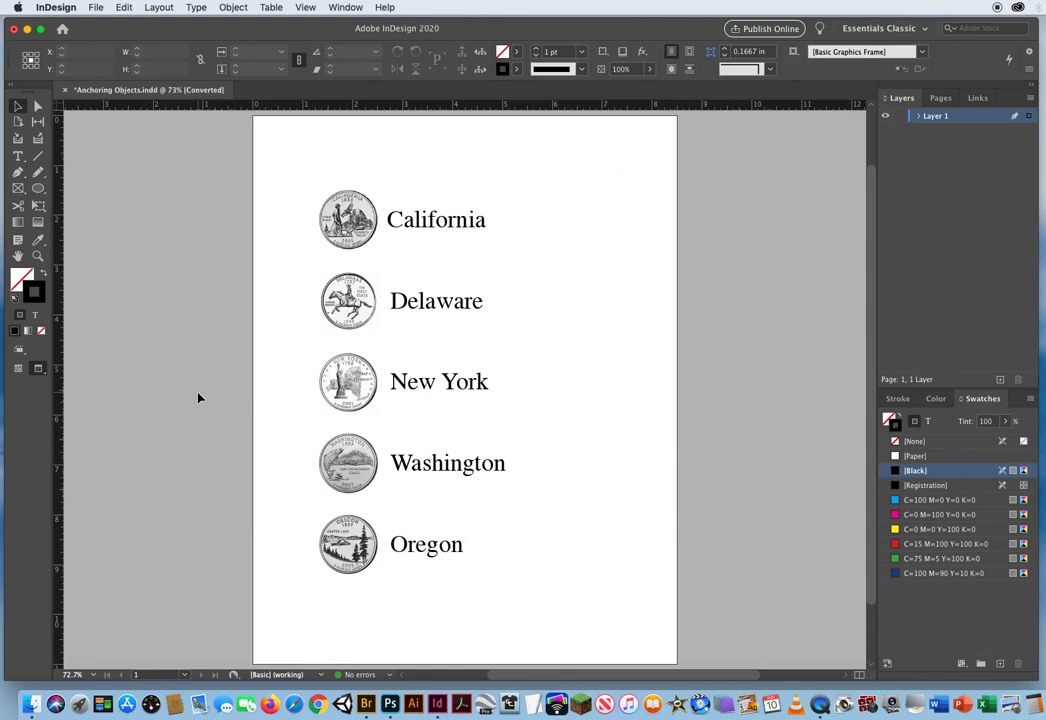
Drag the states text frame to a new spot slightly up and right on the page
{"action": "key", "text": "super+g"}
{"action": "left_click_drag", "start_coordinate": [365, 445], "coordinate": [527, 400]}
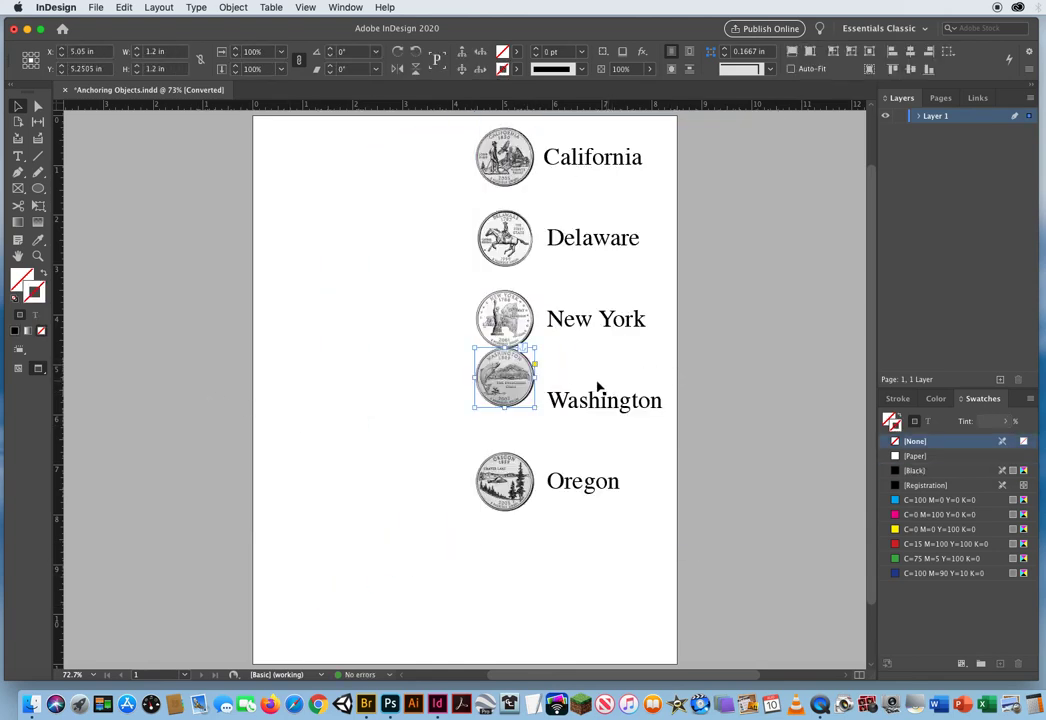
{"action": "left_click", "coordinate": [605, 334]}
{"action": "left_click_drag", "start_coordinate": [605, 334], "coordinate": [503, 374]}
{"action": "left_click_drag", "start_coordinate": [558, 348], "coordinate": [525, 400]}
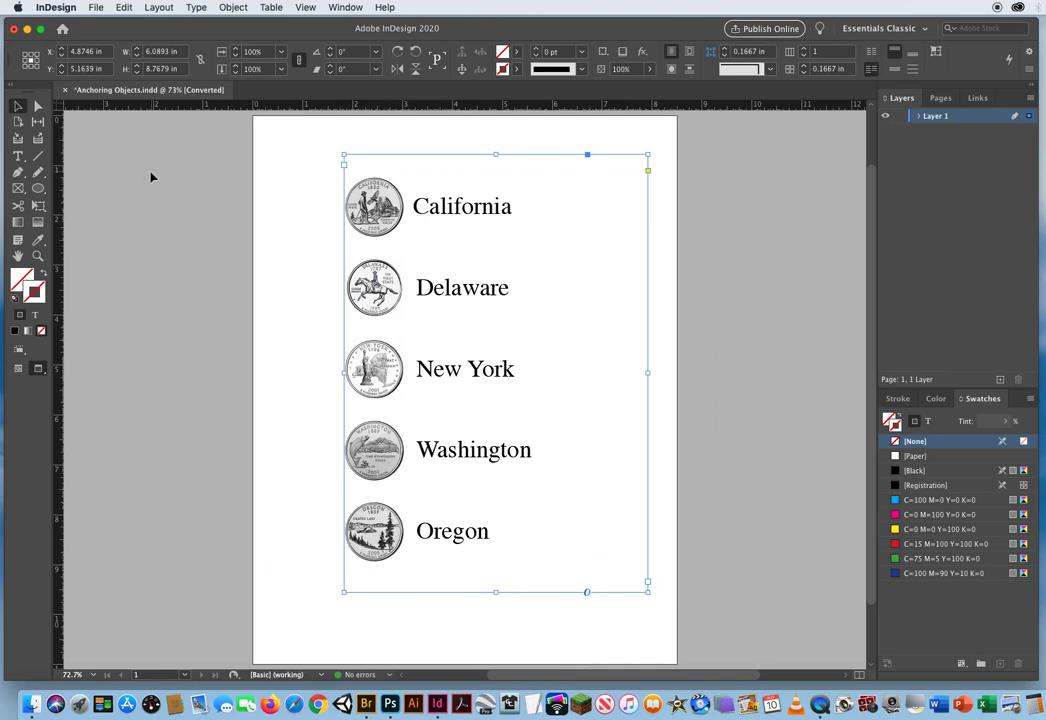
{"action": "key", "text": "t"}
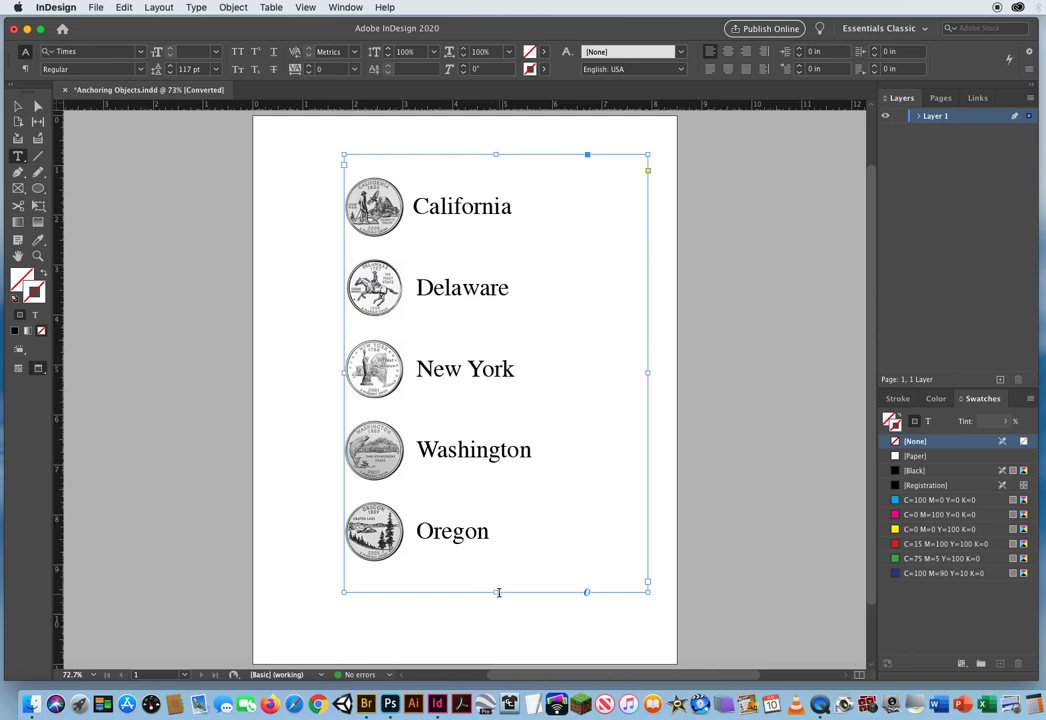
Make the text frame taller by extending its bottom edge toward the page bottom
{"action": "left_click", "coordinate": [18, 106]}
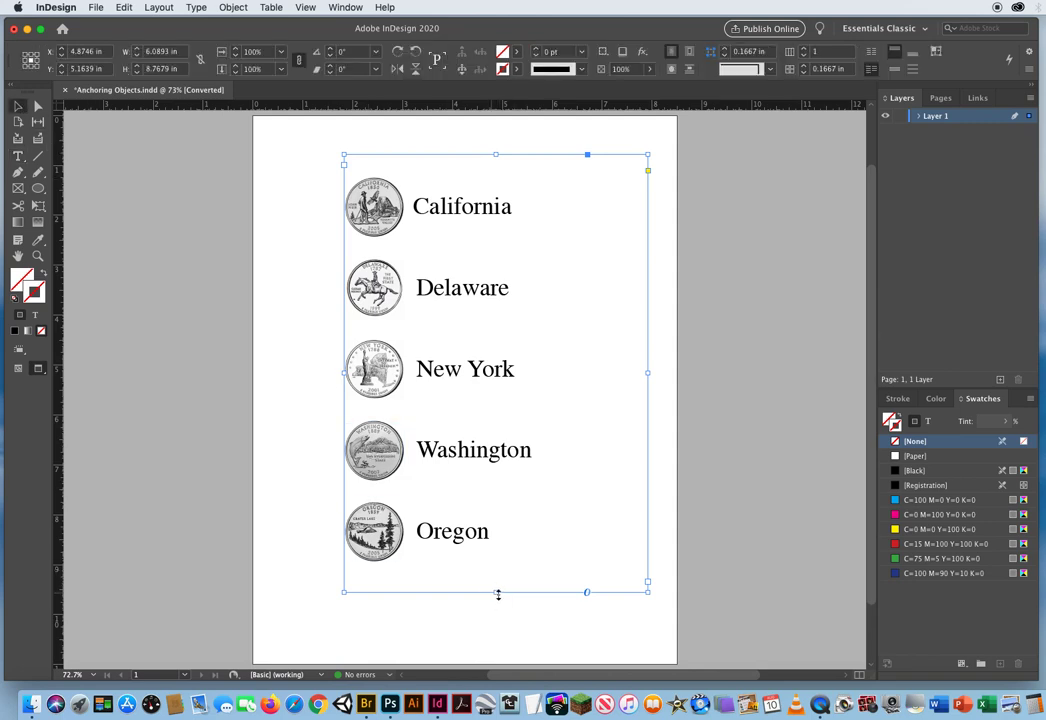
{"action": "left_click_drag", "start_coordinate": [497, 593], "coordinate": [497, 639]}
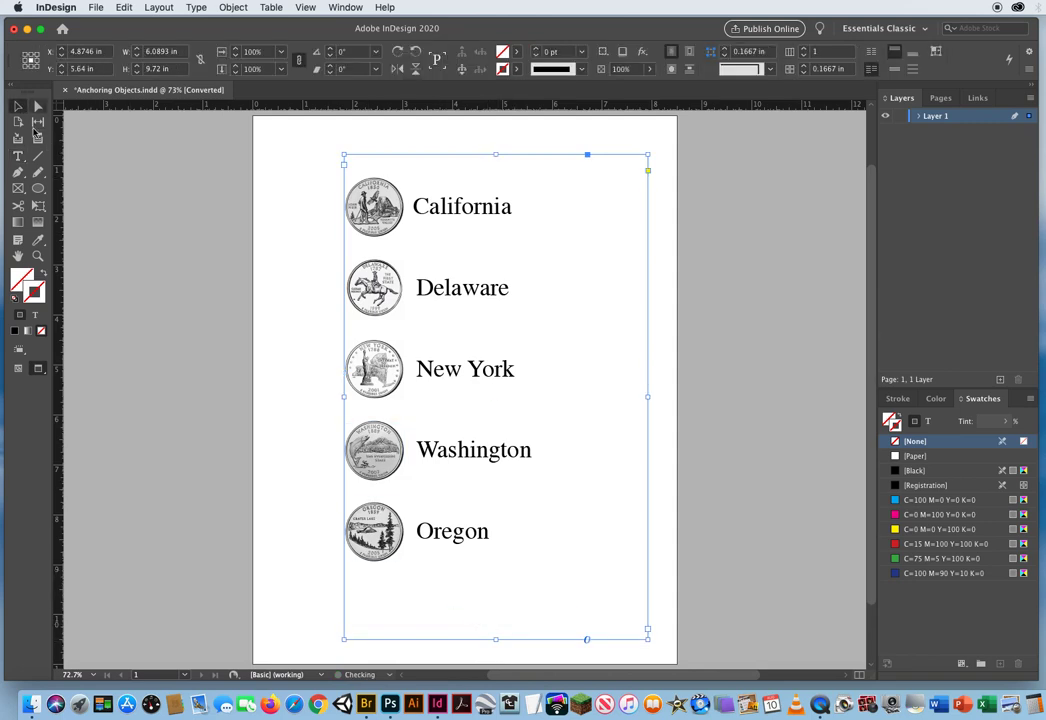
{"action": "left_click", "coordinate": [18, 157]}
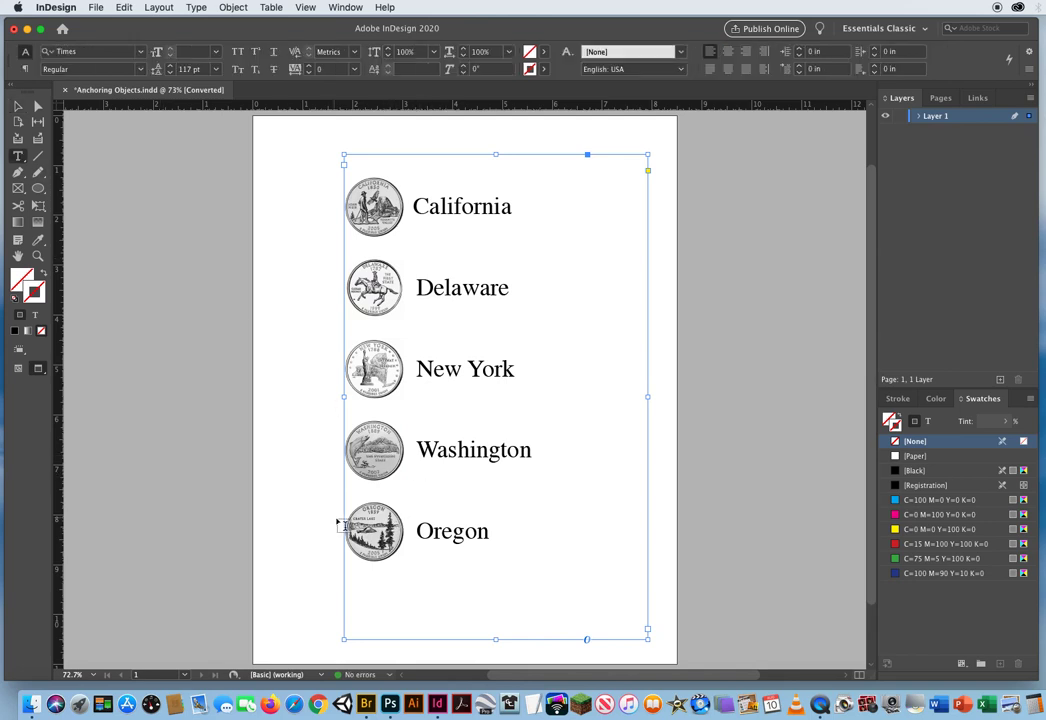
Select the Oregon line with its coin and raise its leading to 171 pt
{"action": "left_click_drag", "start_coordinate": [490, 532], "coordinate": [323, 529]}
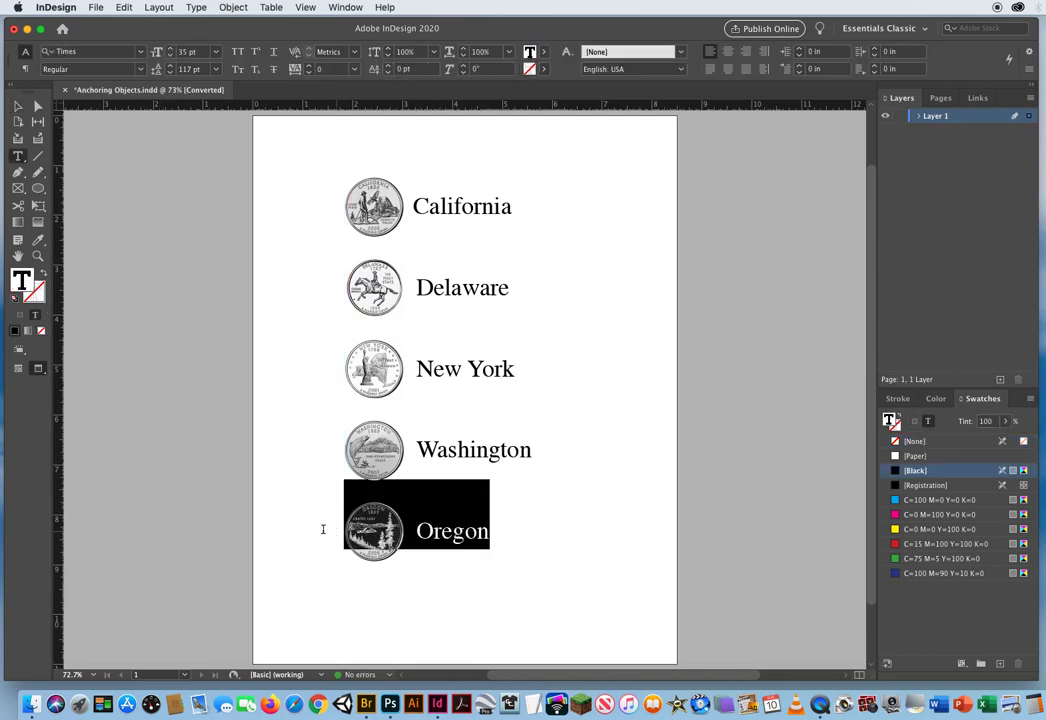
{"action": "triple_click", "coordinate": [188, 68]}
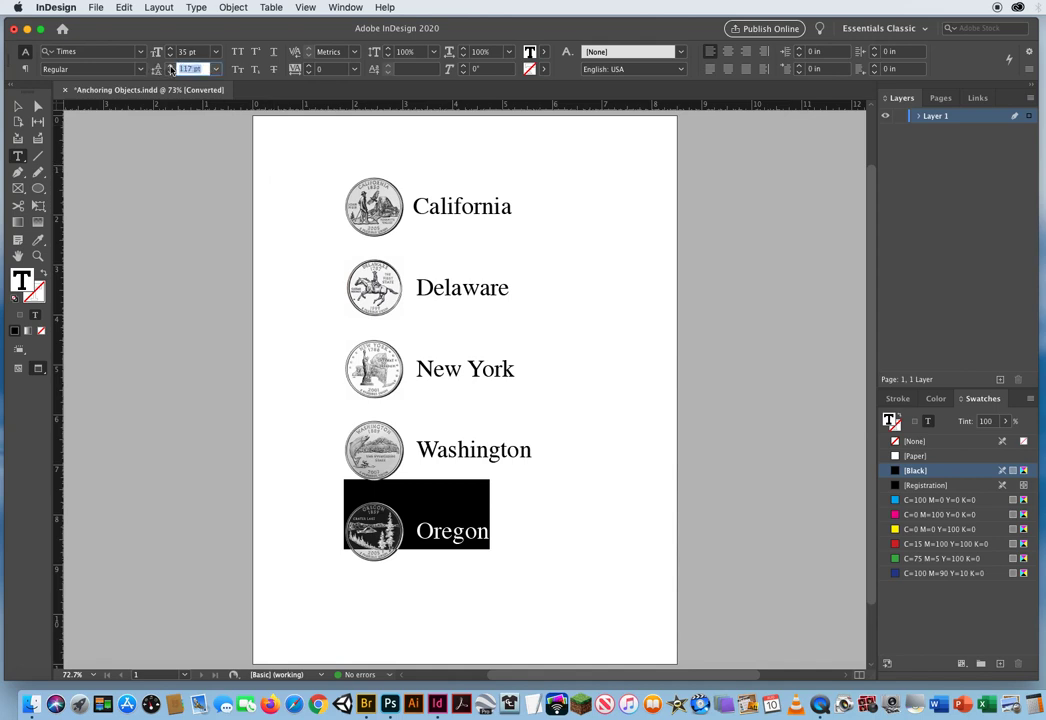
{"action": "left_click", "coordinate": [171, 66]}
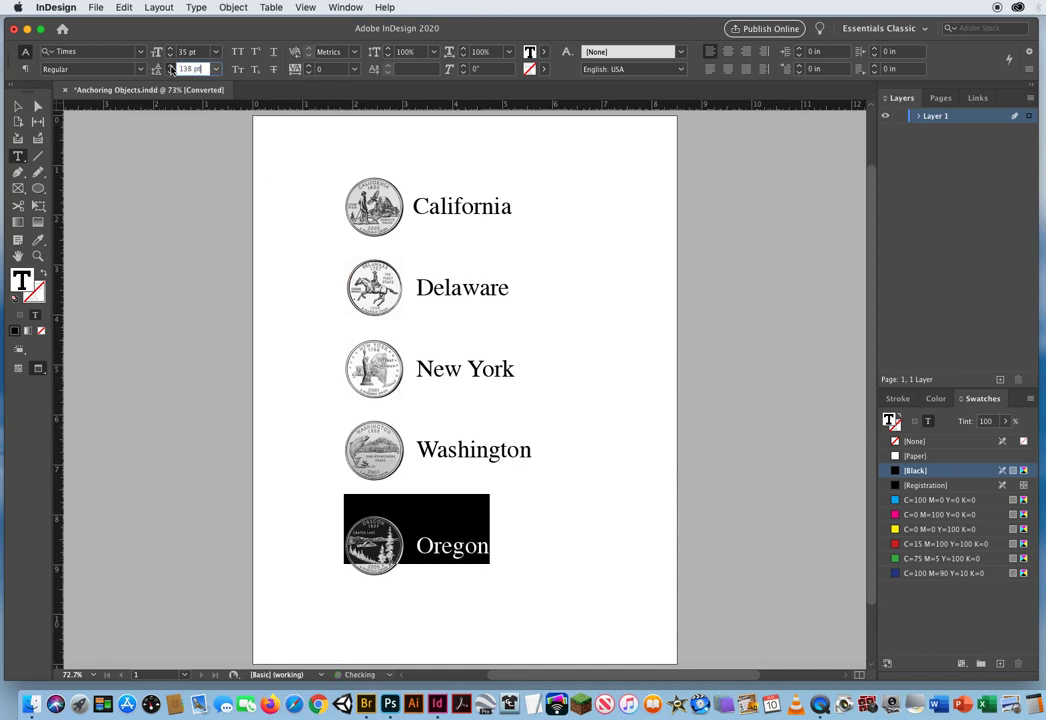
{"action": "left_click", "coordinate": [171, 66]}
{"action": "left_click", "coordinate": [171, 66]}
{"action": "left_click", "coordinate": [171, 66]}
{"action": "left_click", "coordinate": [171, 66]}
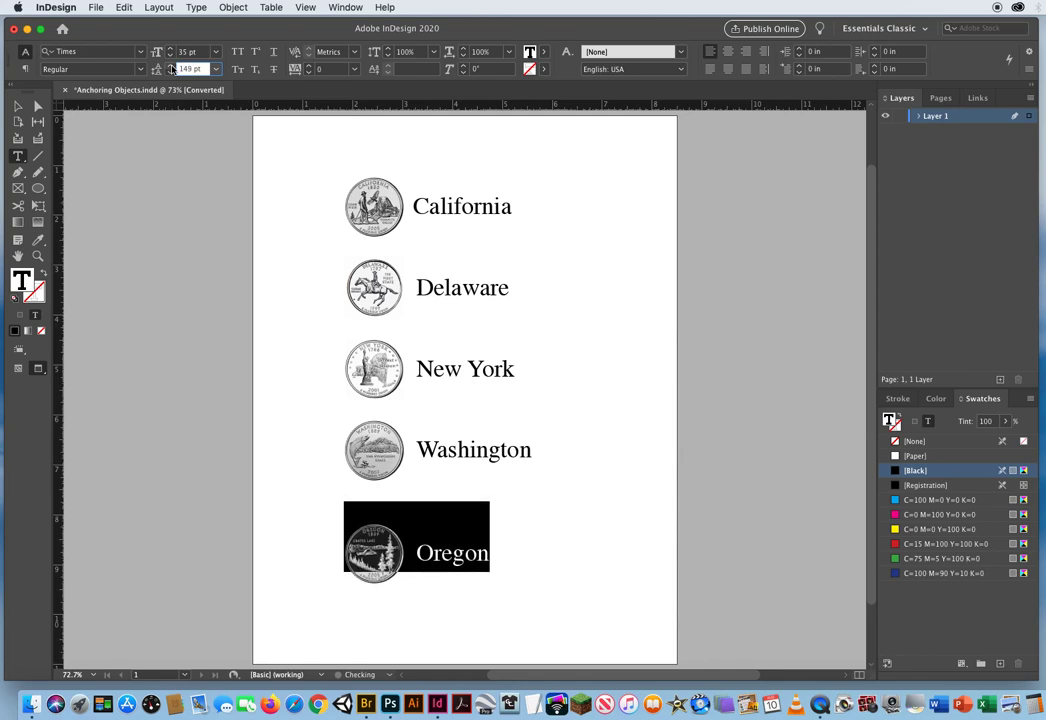
{"action": "left_click", "coordinate": [171, 66]}
{"action": "left_click", "coordinate": [171, 66]}
{"action": "left_click", "coordinate": [171, 66]}
{"action": "left_click", "coordinate": [171, 66]}
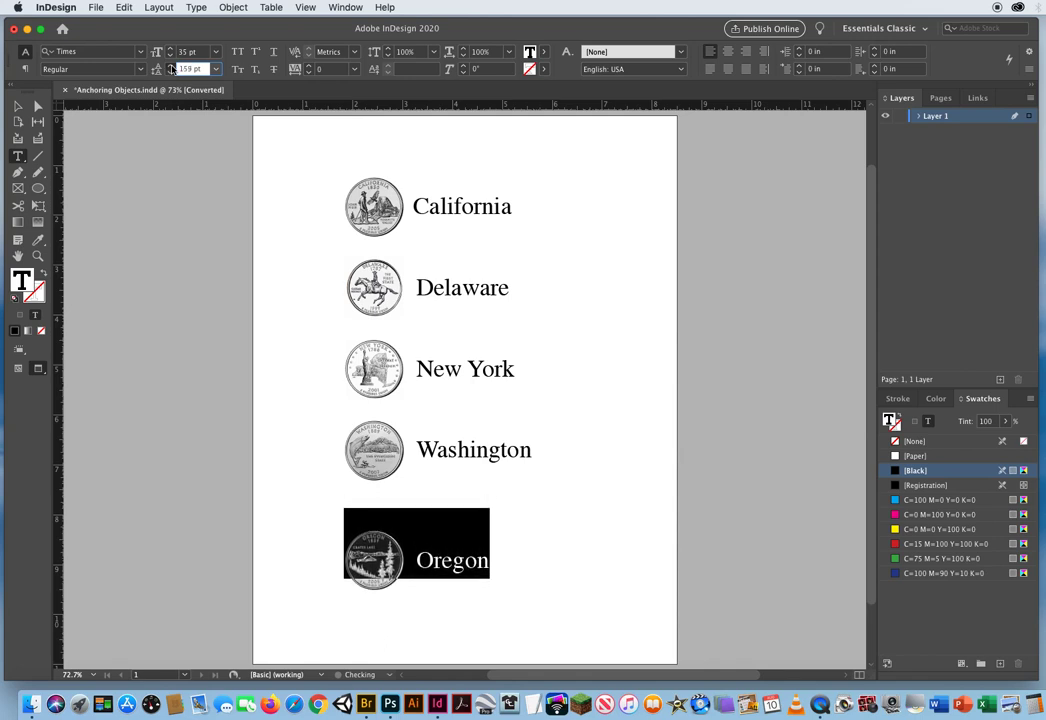
{"action": "left_click", "coordinate": [171, 66]}
{"action": "left_click", "coordinate": [171, 66]}
{"action": "left_click", "coordinate": [171, 66]}
{"action": "left_click", "coordinate": [171, 66]}
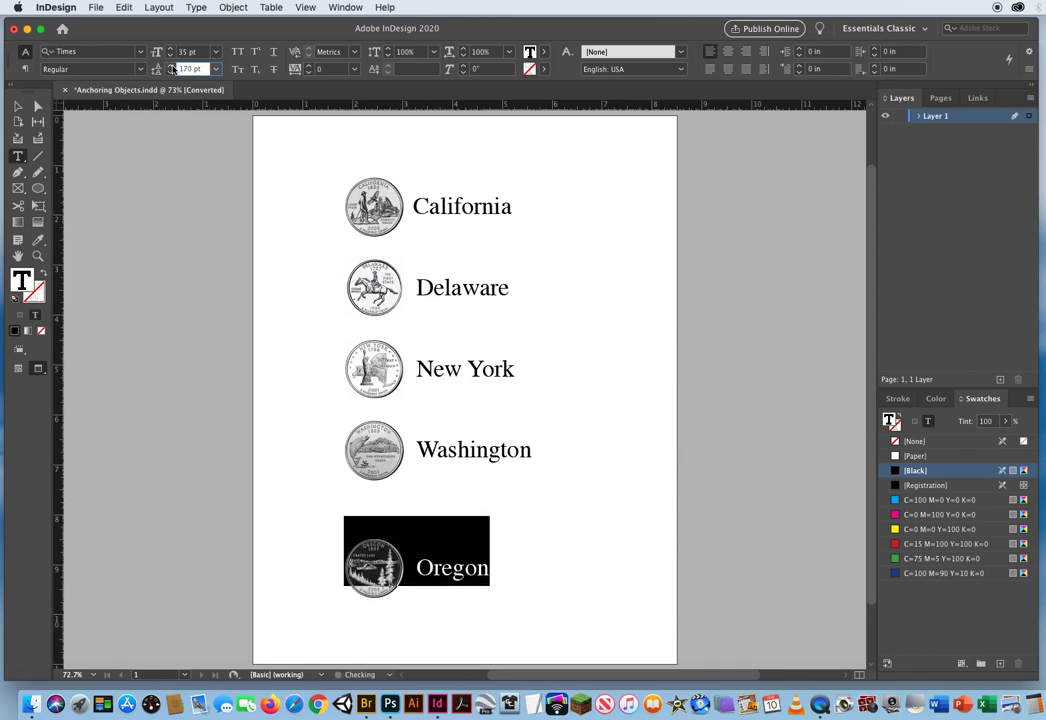
{"action": "left_click", "coordinate": [171, 66]}
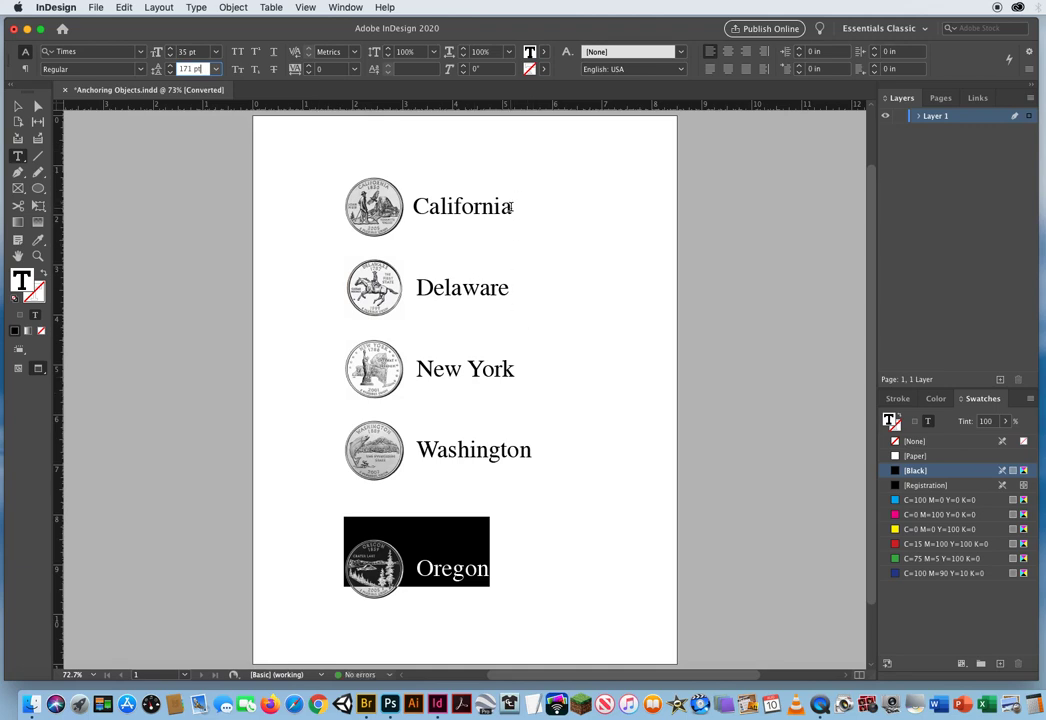
Select all the frame's text and apply 150 pt leading to every state line
{"action": "left_click", "coordinate": [350, 206]}
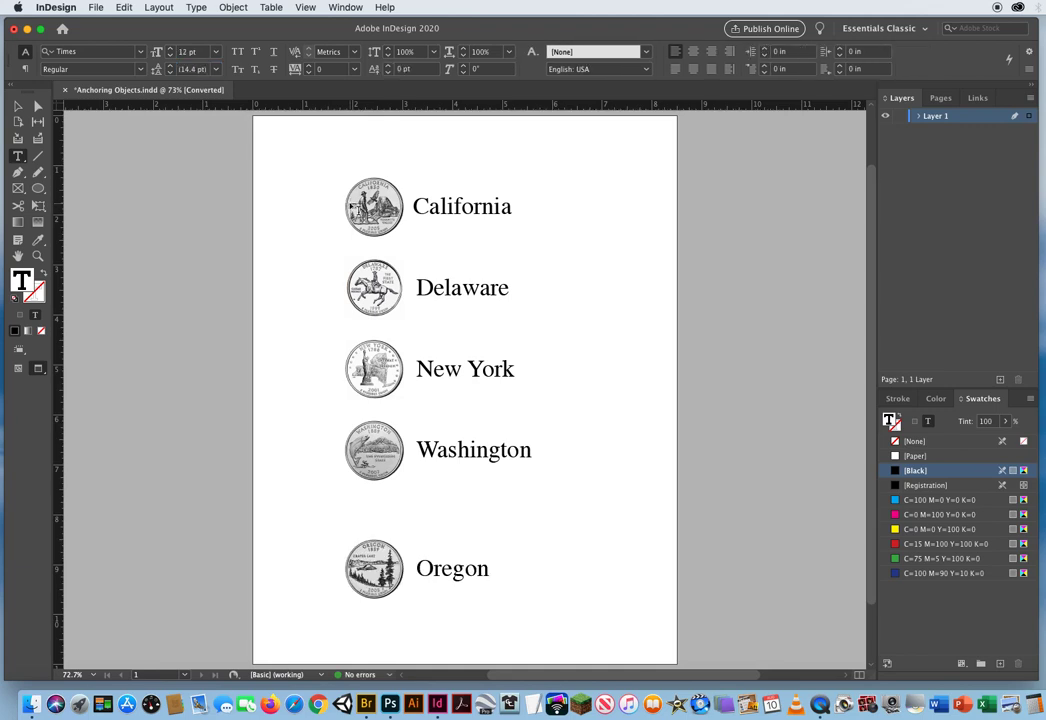
{"action": "left_click_drag", "start_coordinate": [350, 206], "coordinate": [395, 210]}
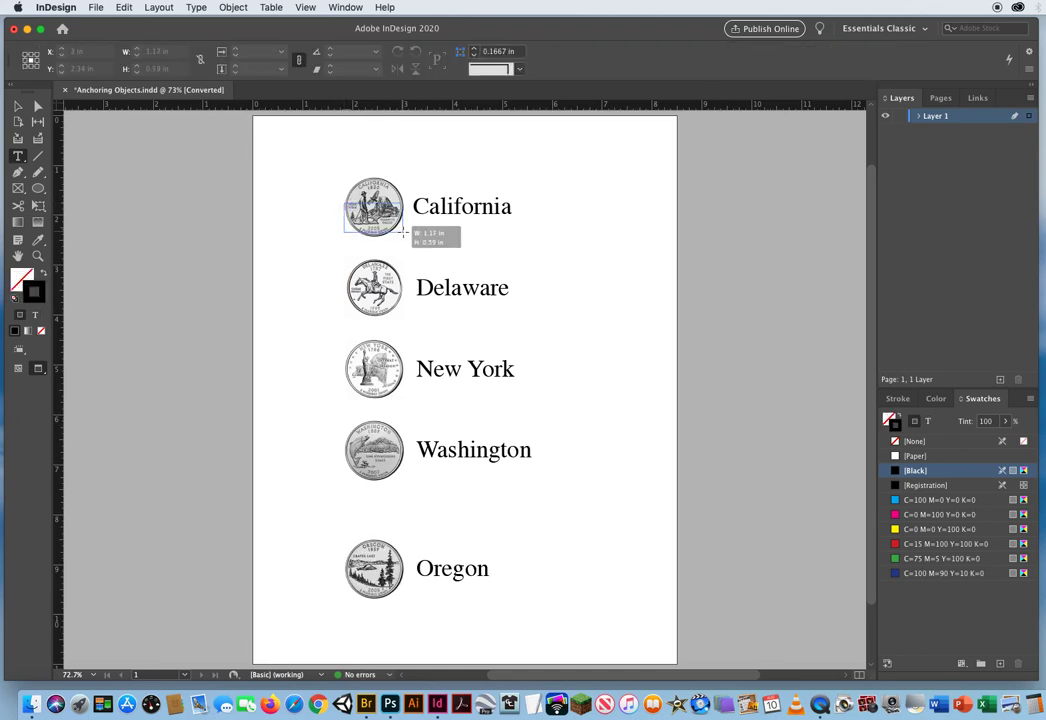
{"action": "left_click", "coordinate": [14, 105]}
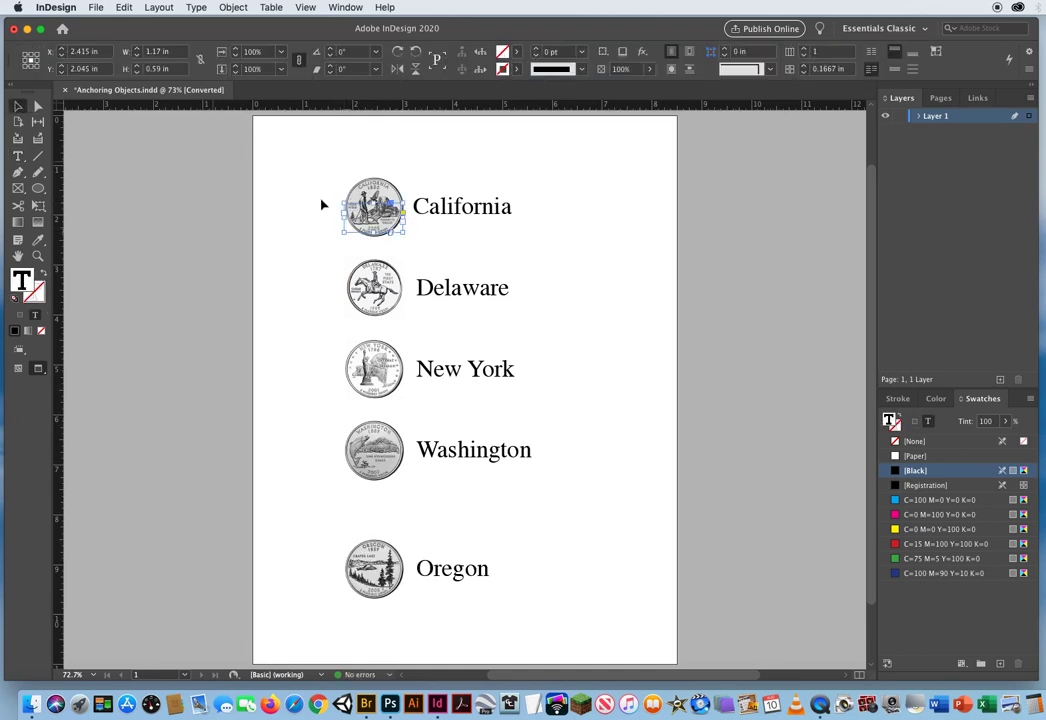
{"action": "left_click", "coordinate": [440, 212]}
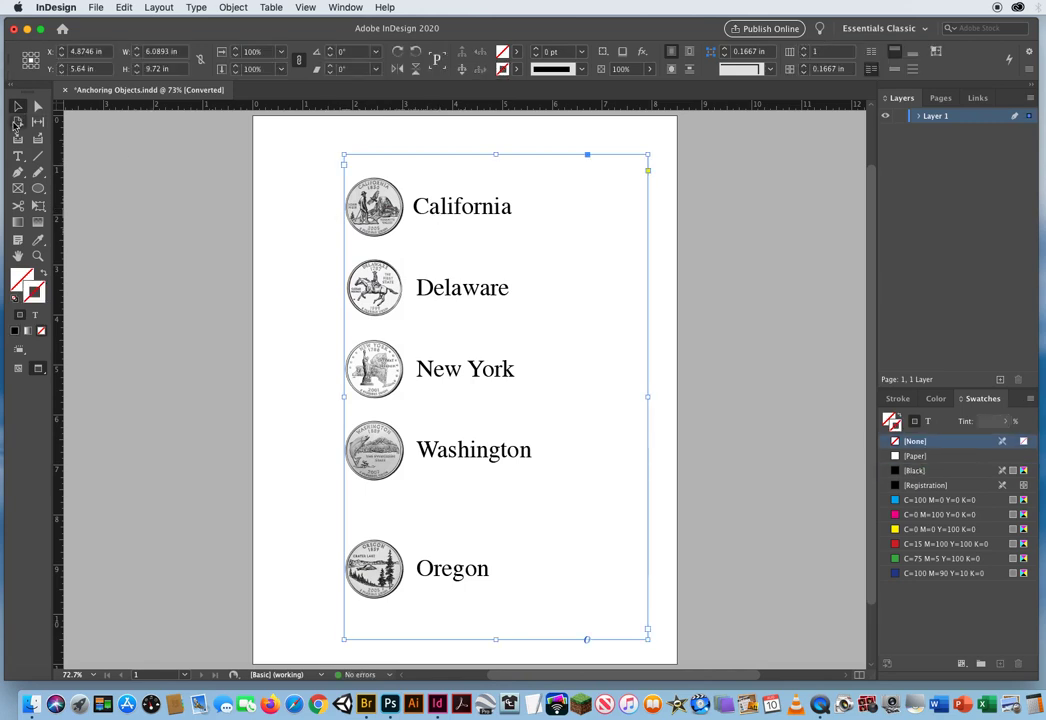
{"action": "left_click", "coordinate": [17, 156]}
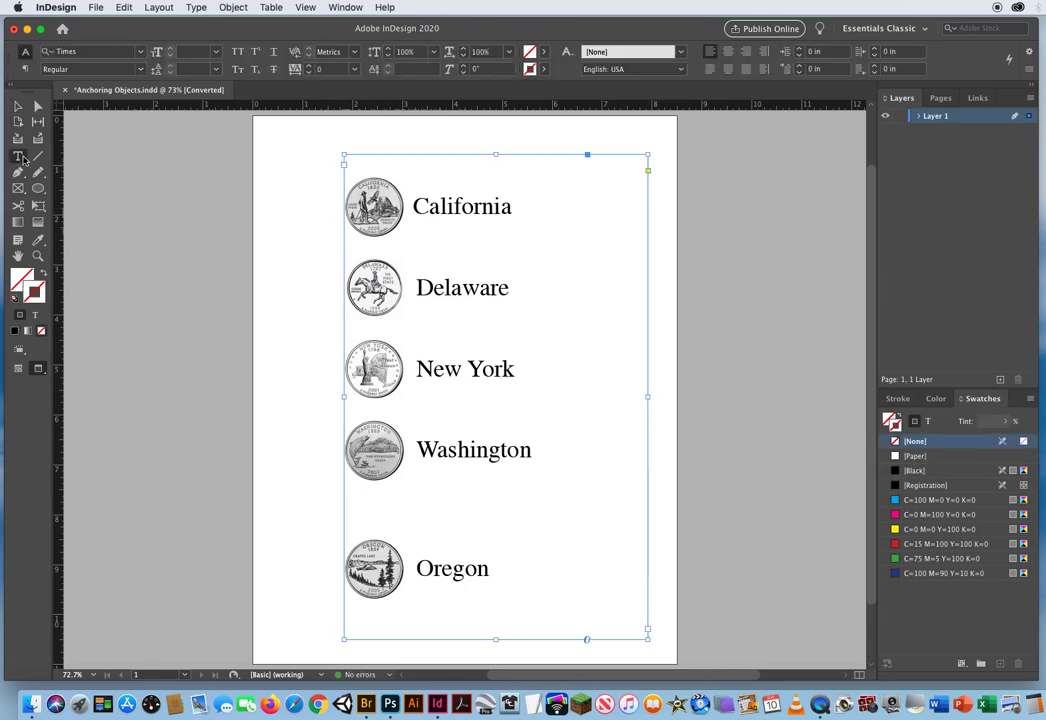
{"action": "left_click", "coordinate": [458, 208]}
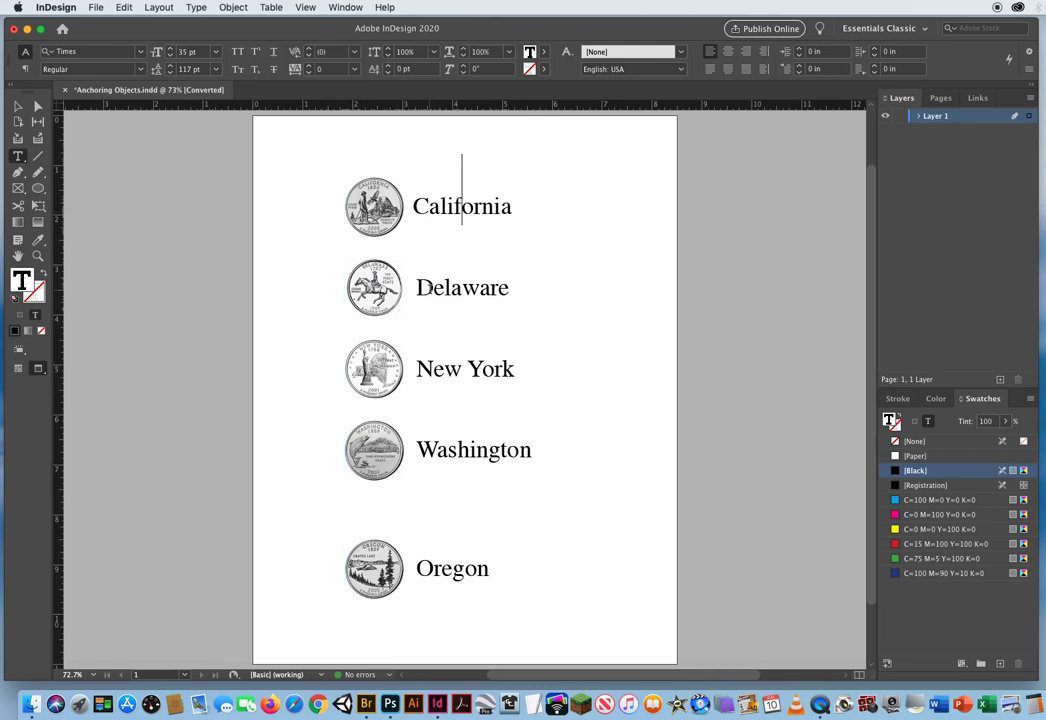
{"action": "key", "text": "super+a"}
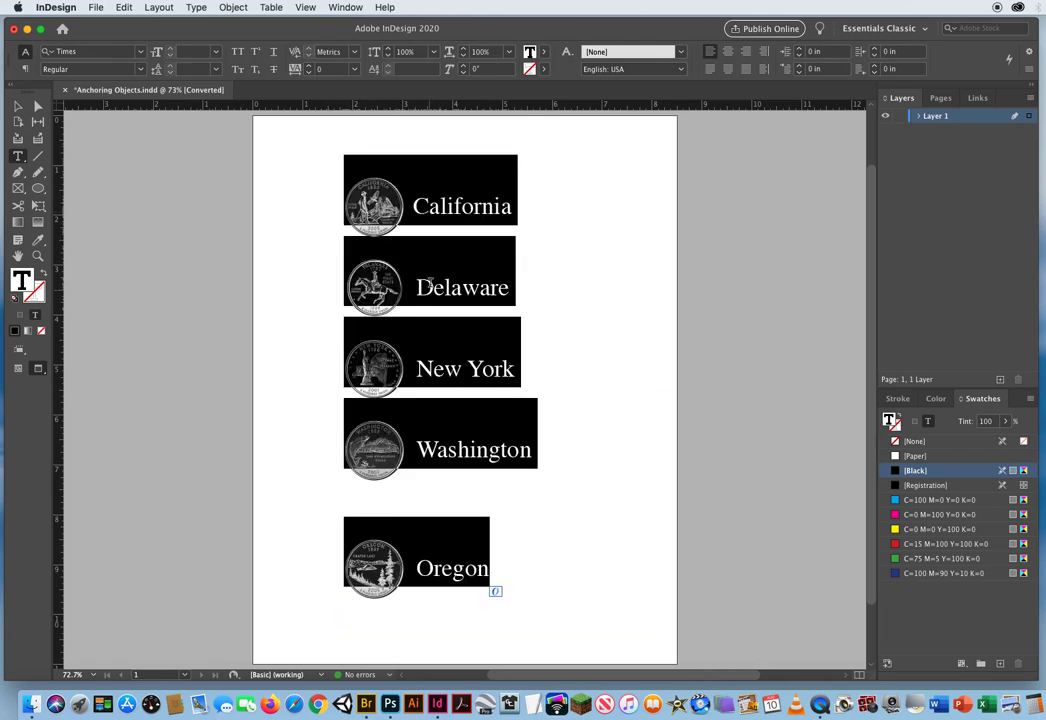
{"action": "left_click", "coordinate": [192, 69]}
{"action": "key", "text": "Return"}
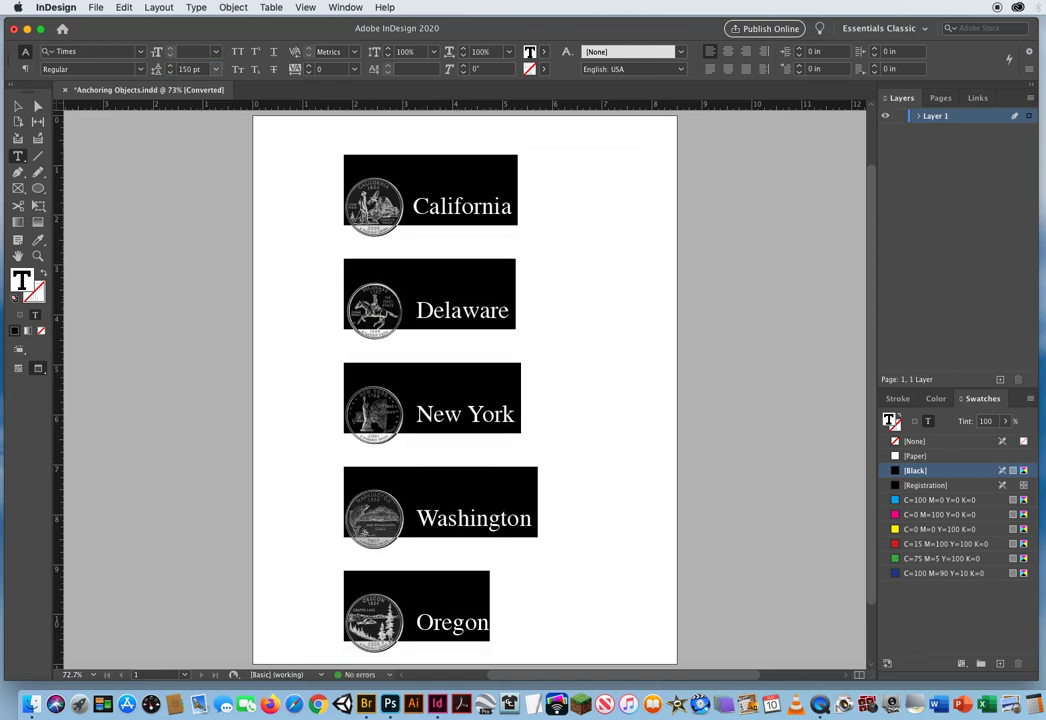
{"action": "key", "text": "Escape"}
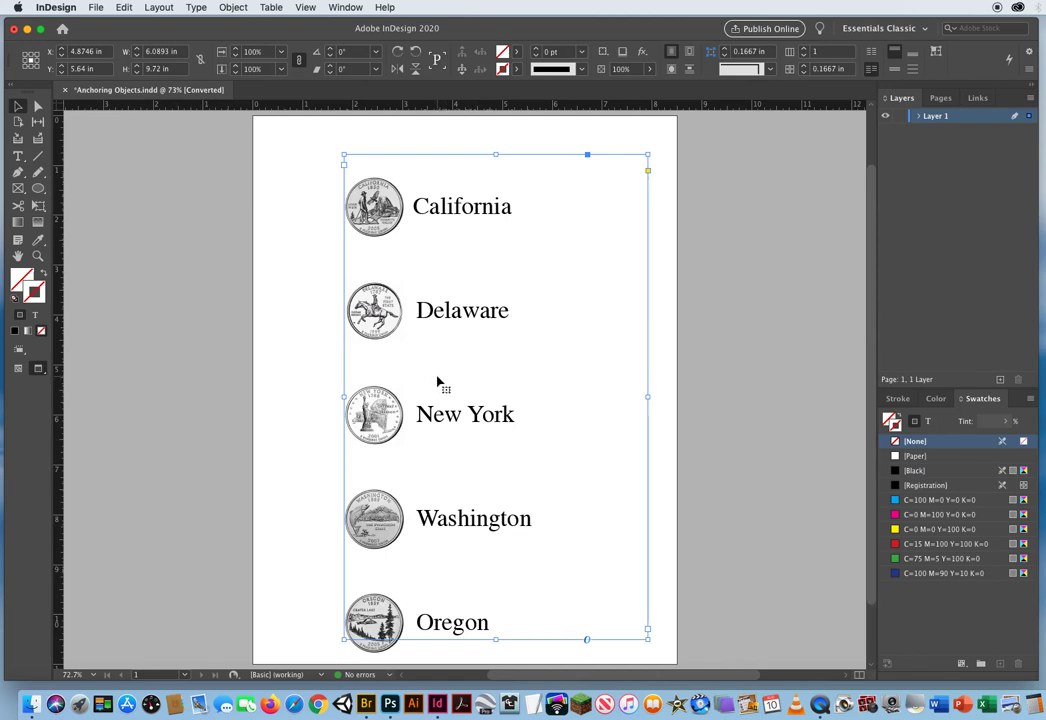
Move the coin list frame slightly right and higher so Oregon clears the page bottom
{"action": "left_click_drag", "start_coordinate": [441, 383], "coordinate": [392, 385]}
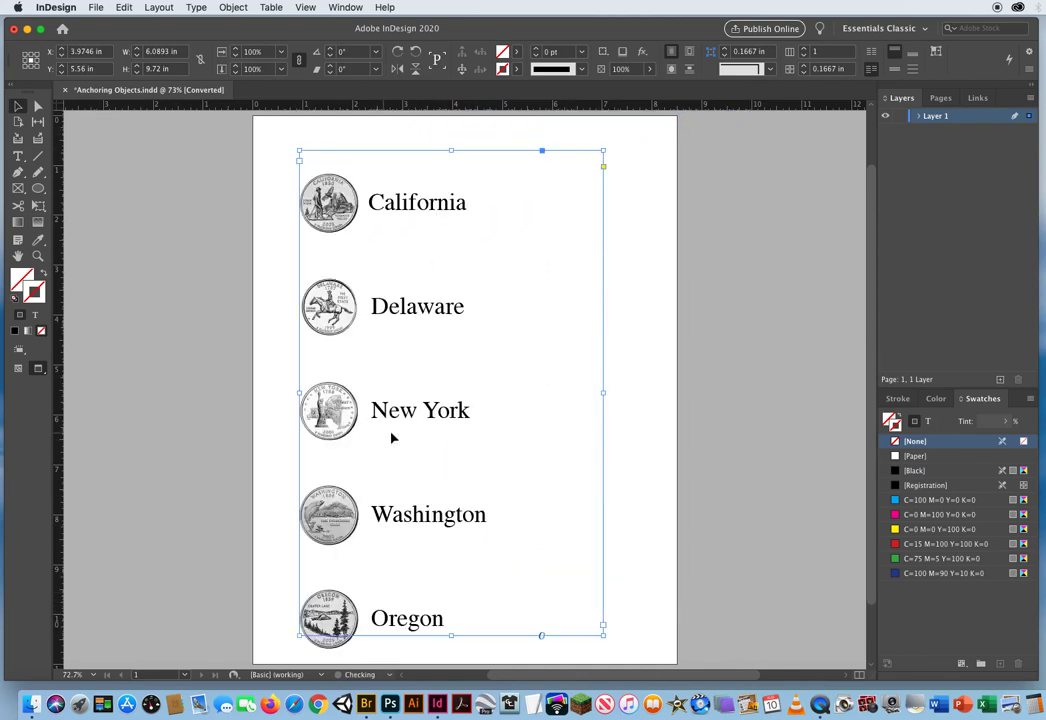
{"action": "left_click_drag", "start_coordinate": [392, 434], "coordinate": [614, 458]}
{"action": "left_click_drag", "start_coordinate": [602, 388], "coordinate": [551, 425]}
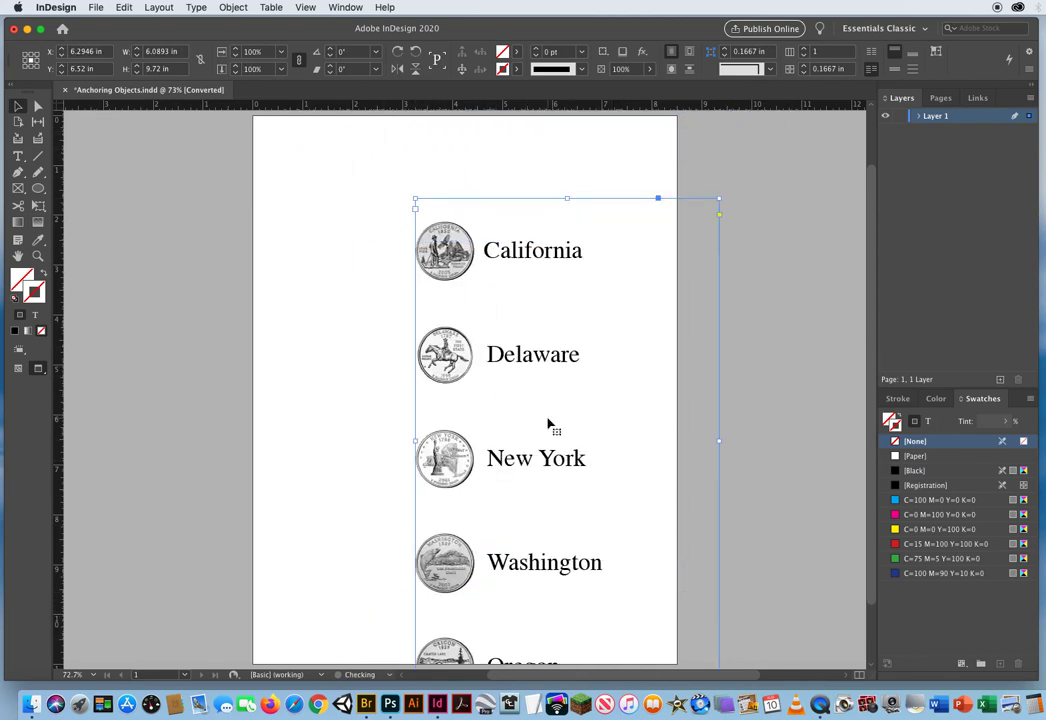
{"action": "left_click_drag", "start_coordinate": [447, 337], "coordinate": [463, 369]}
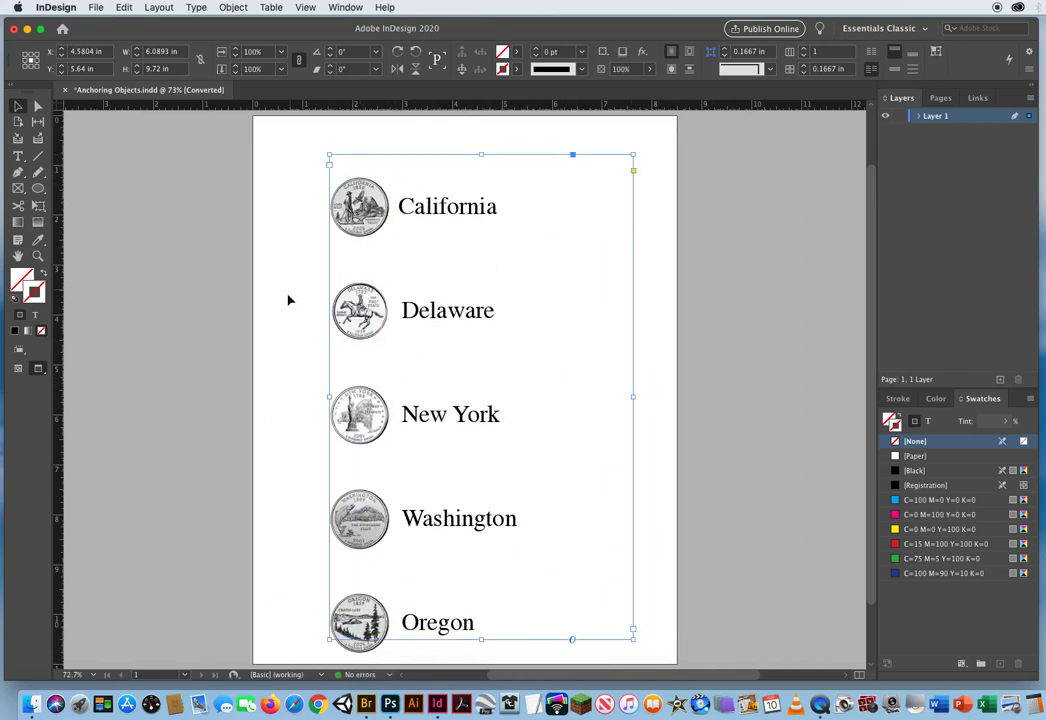
{"action": "left_click", "coordinate": [255, 409]}
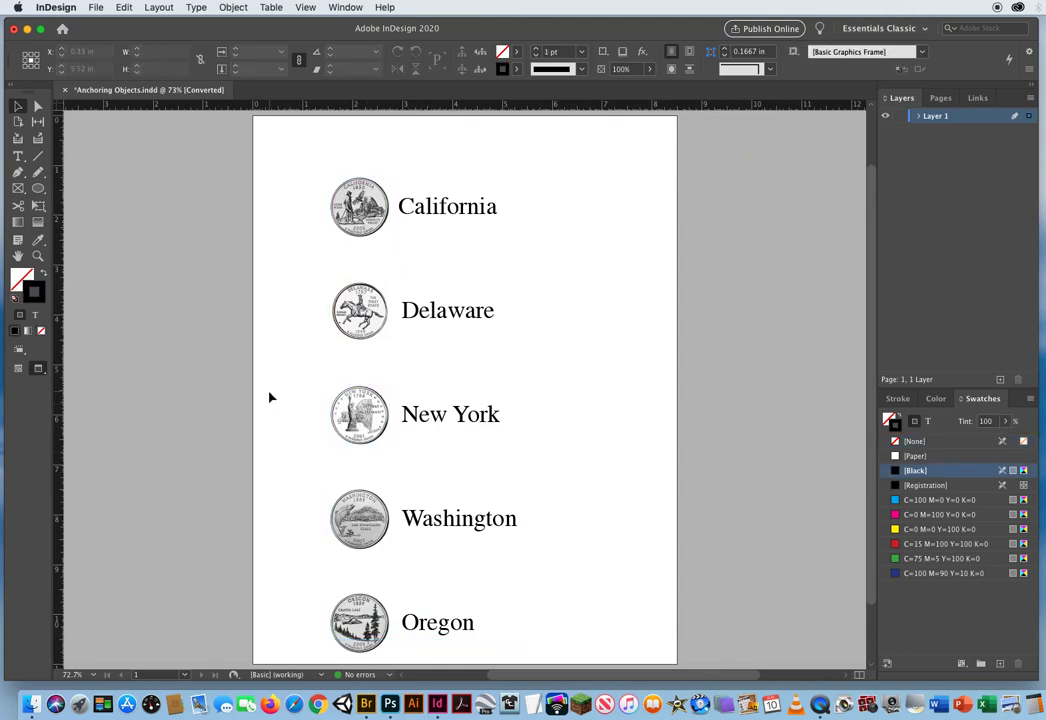
{"action": "left_click_drag", "start_coordinate": [458, 418], "coordinate": [507, 399]}
{"action": "left_click", "coordinate": [283, 377]}
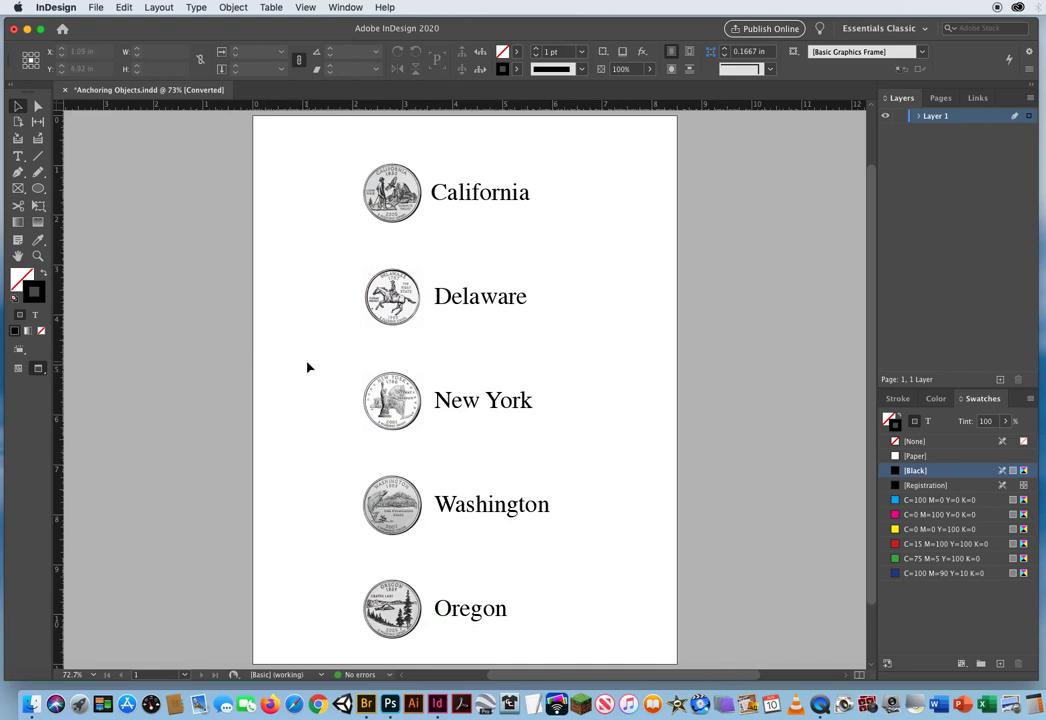
Switch to Normal view and drag the Delaware quarter up toward California
{"action": "key", "text": "w"}
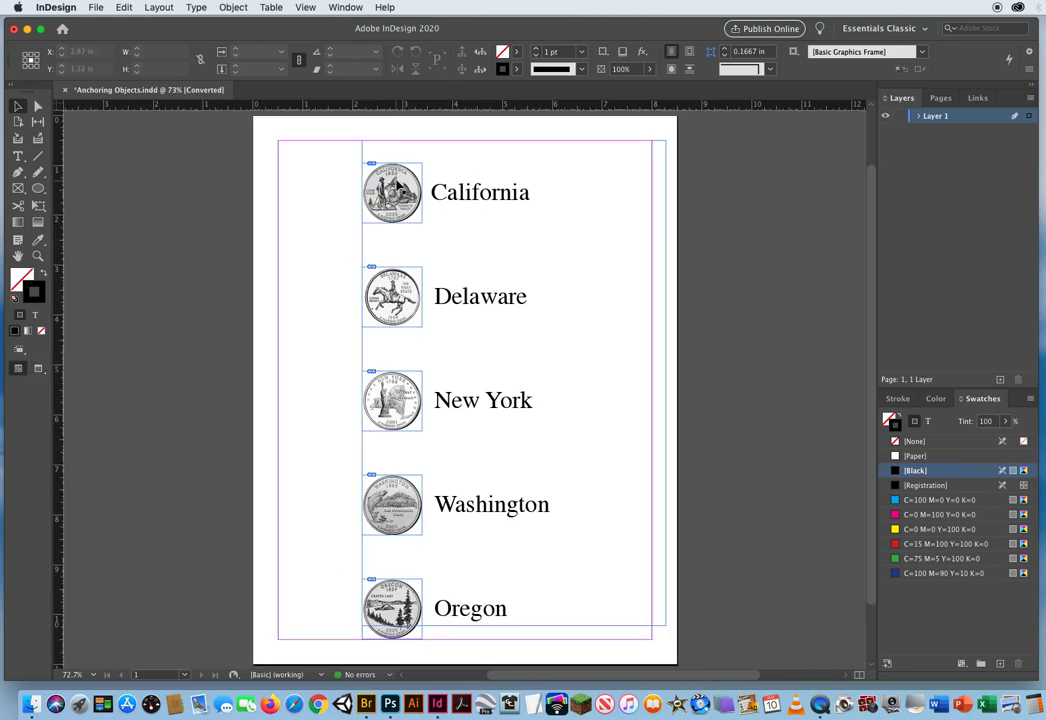
{"action": "left_click", "coordinate": [410, 167]}
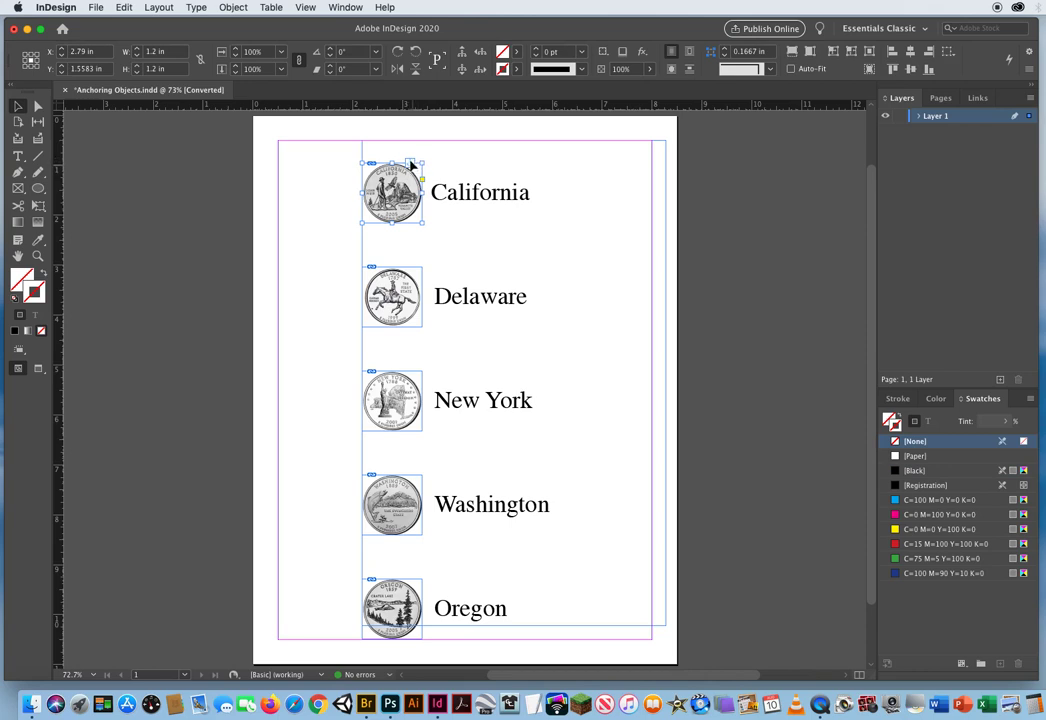
{"action": "left_click", "coordinate": [420, 313]}
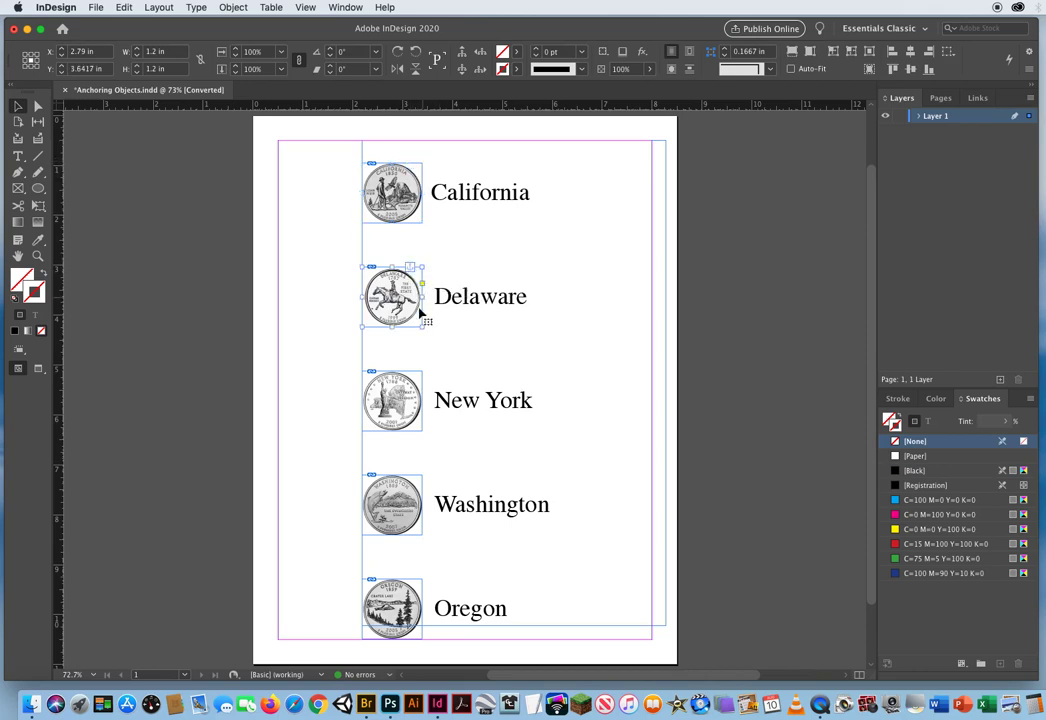
{"action": "left_click_drag", "start_coordinate": [409, 290], "coordinate": [425, 257]}
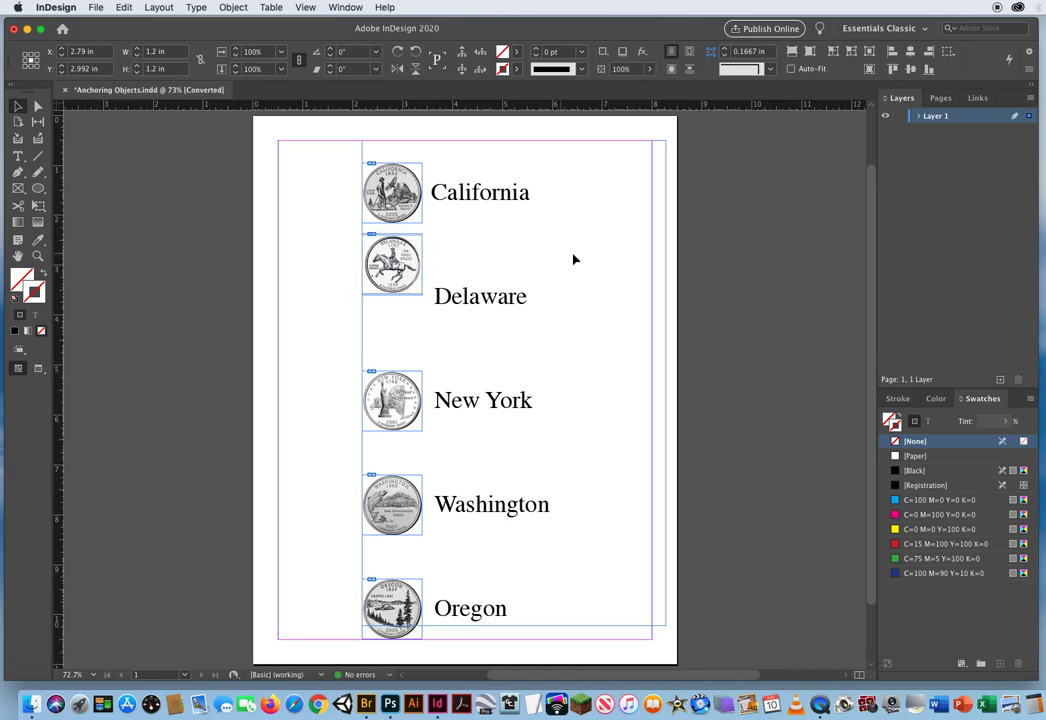